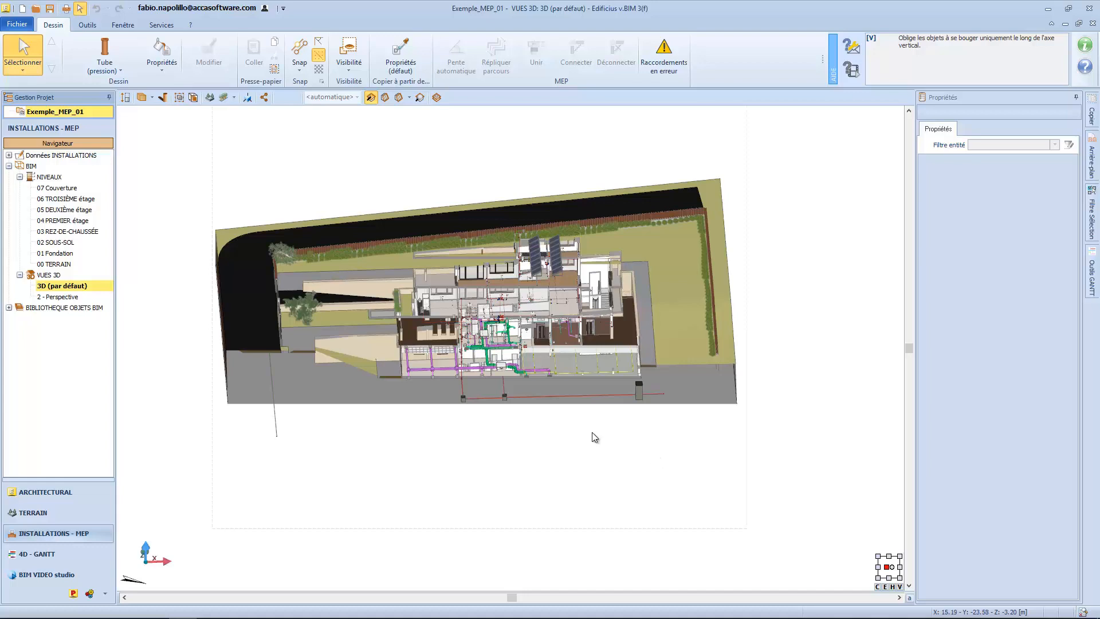
left_click(118, 70)
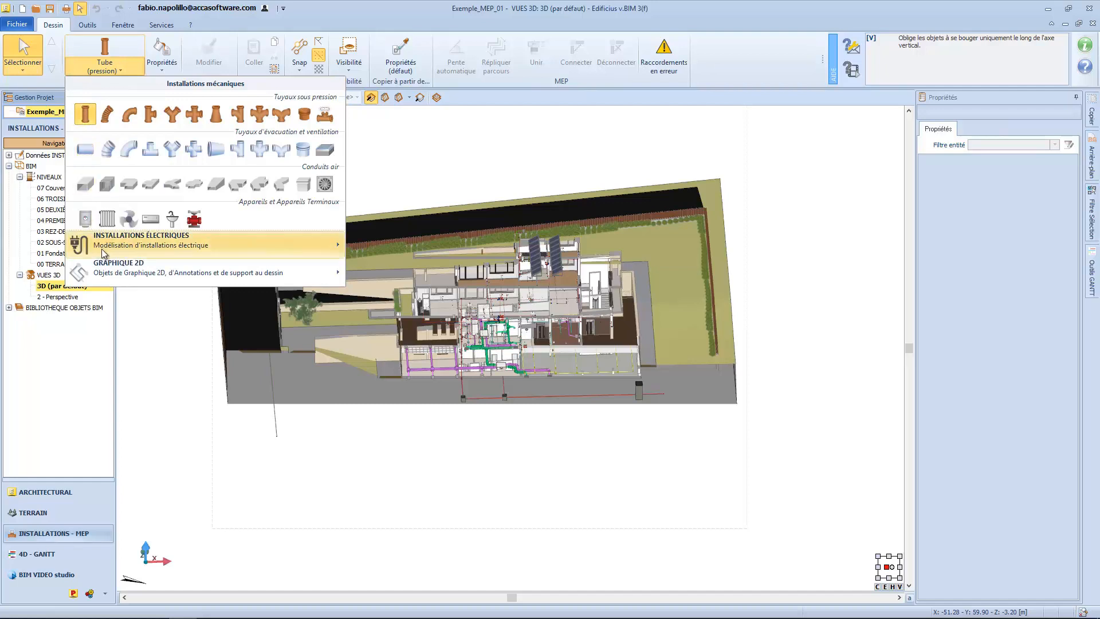
mouse_move(101, 249)
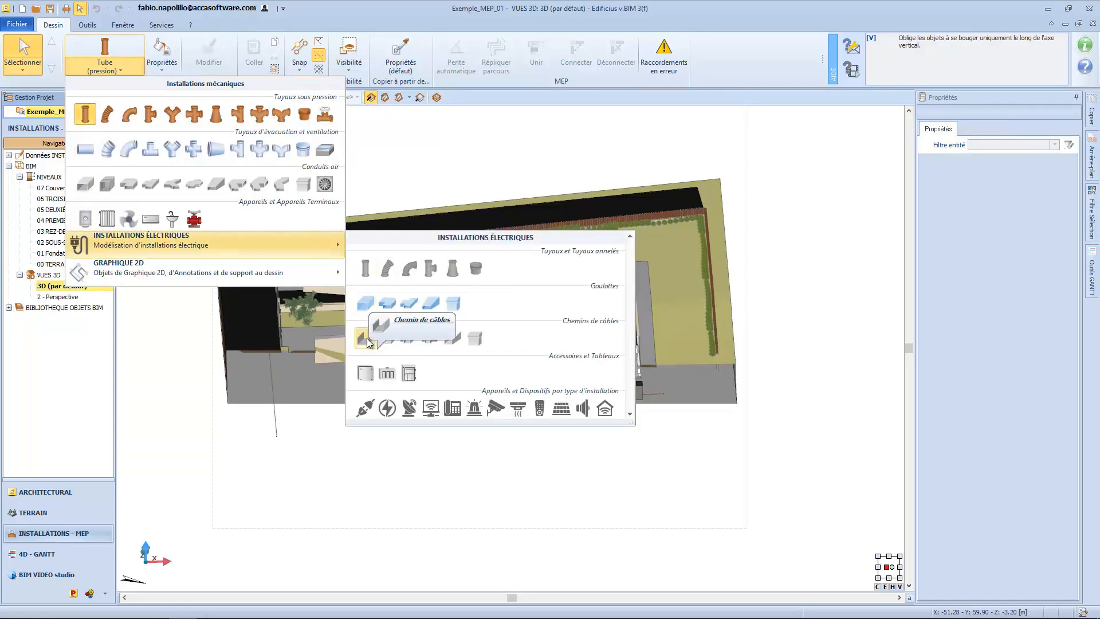
left_click(86, 113)
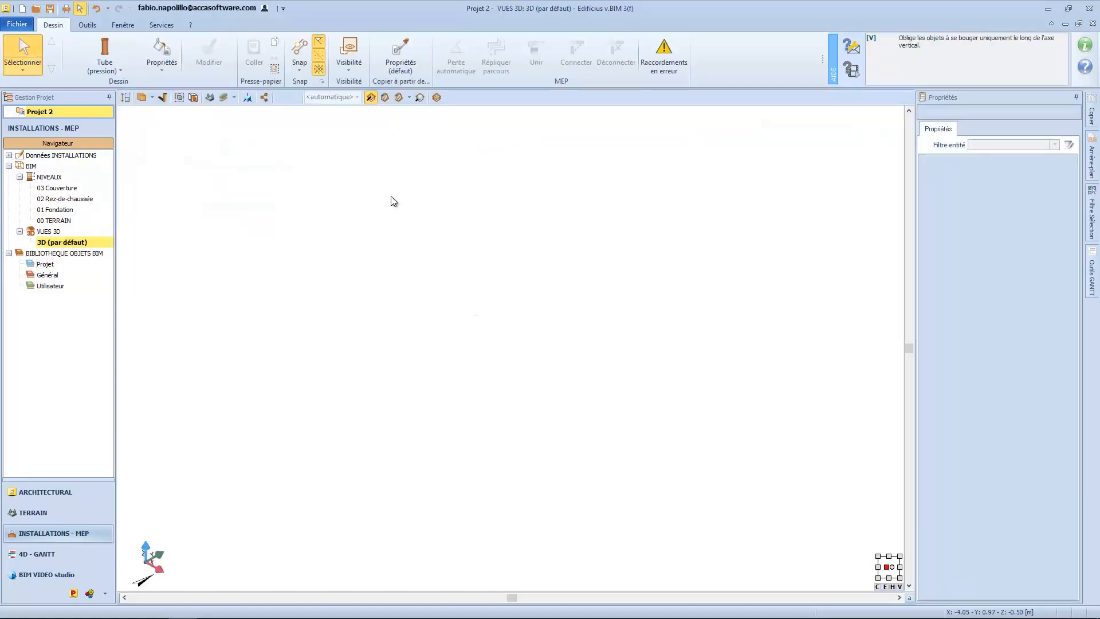
Start a pressure pipe and examine the definition of its CUIVRE pour eau piping in the element editor.
left_click(105, 49)
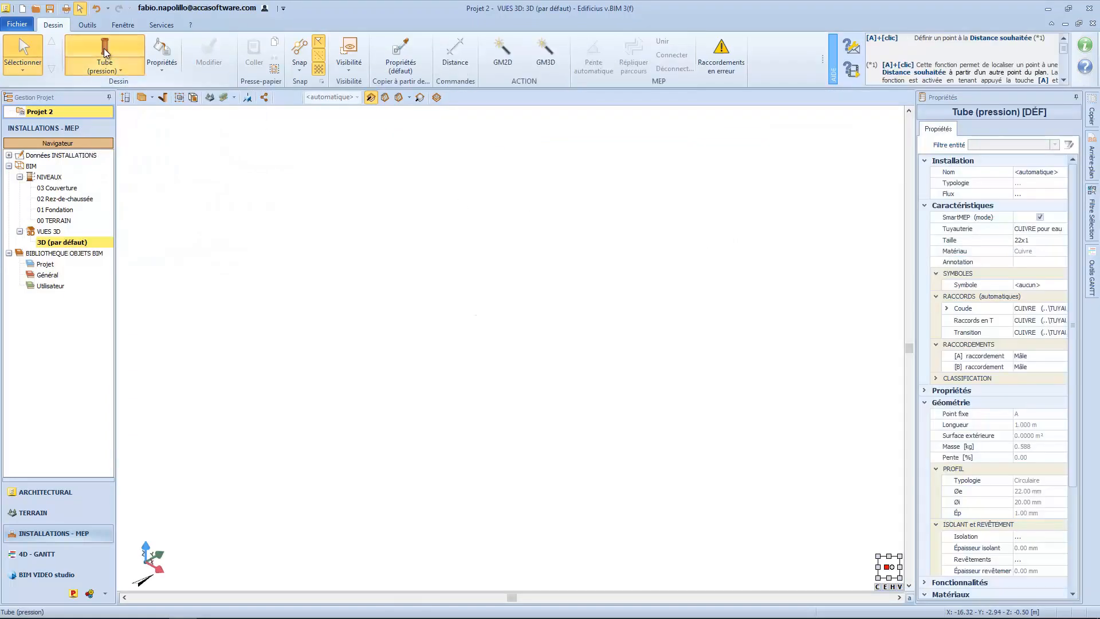
left_click(974, 232)
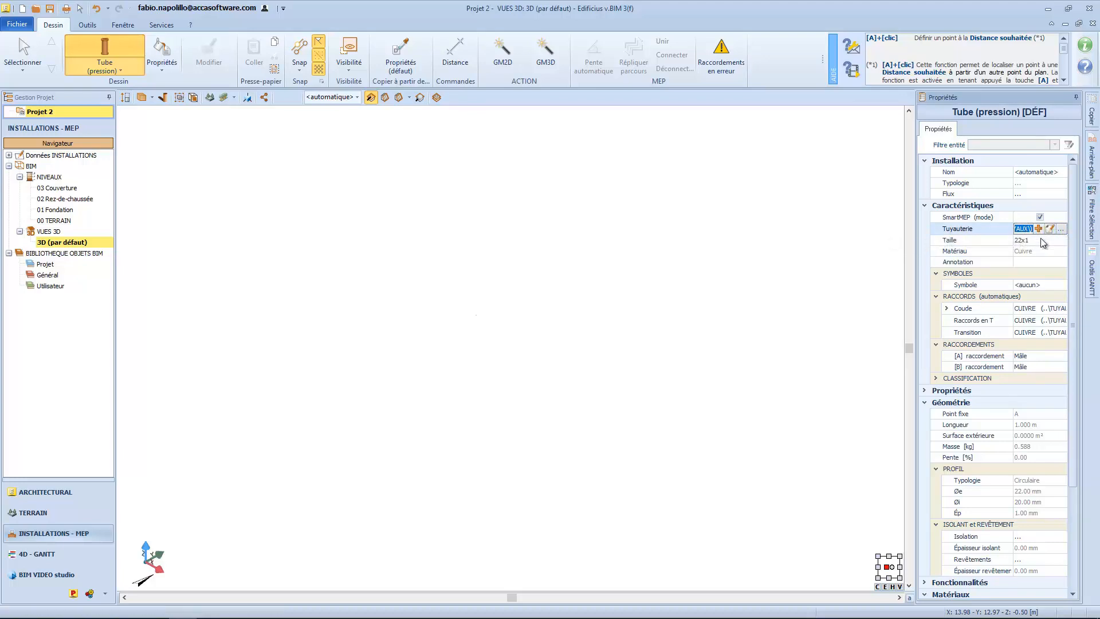
left_click(1038, 229)
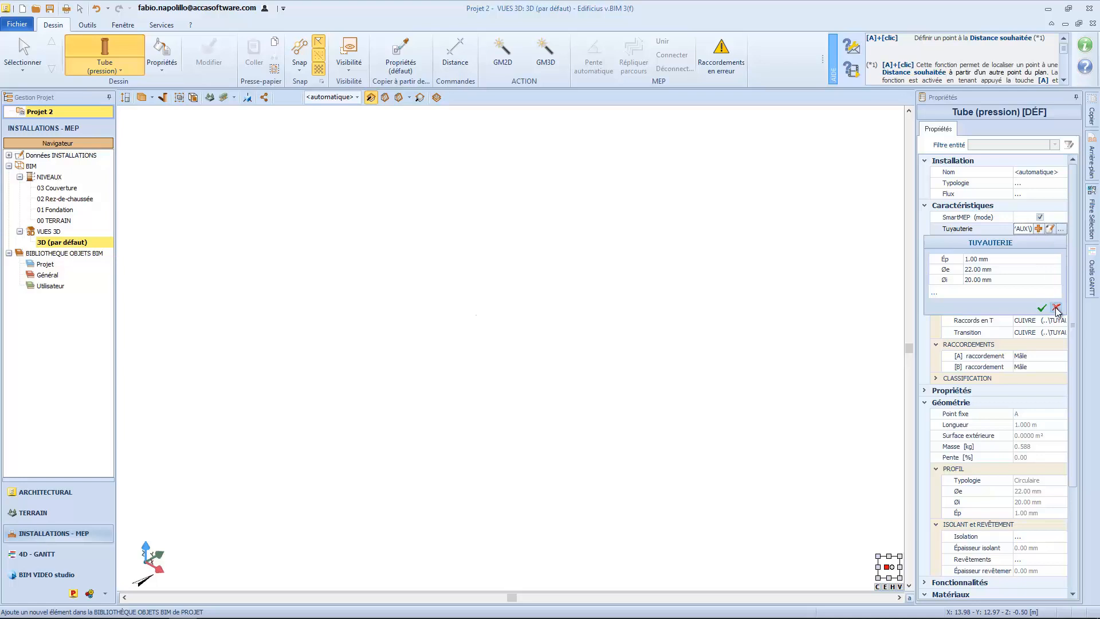
left_click(1055, 307)
left_click(1051, 229)
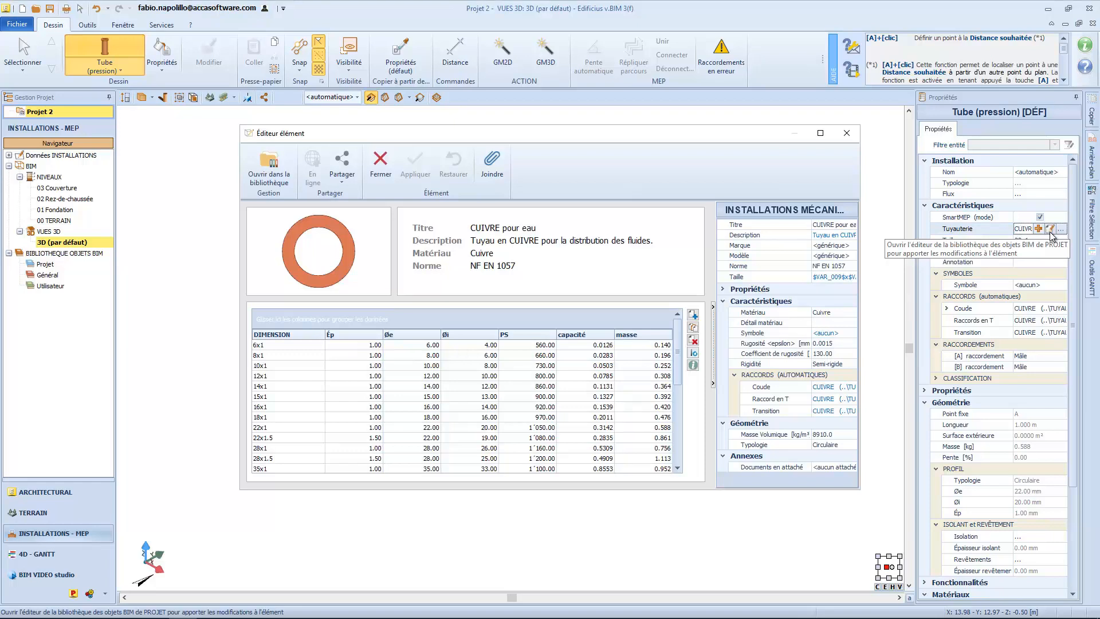
left_click(846, 133)
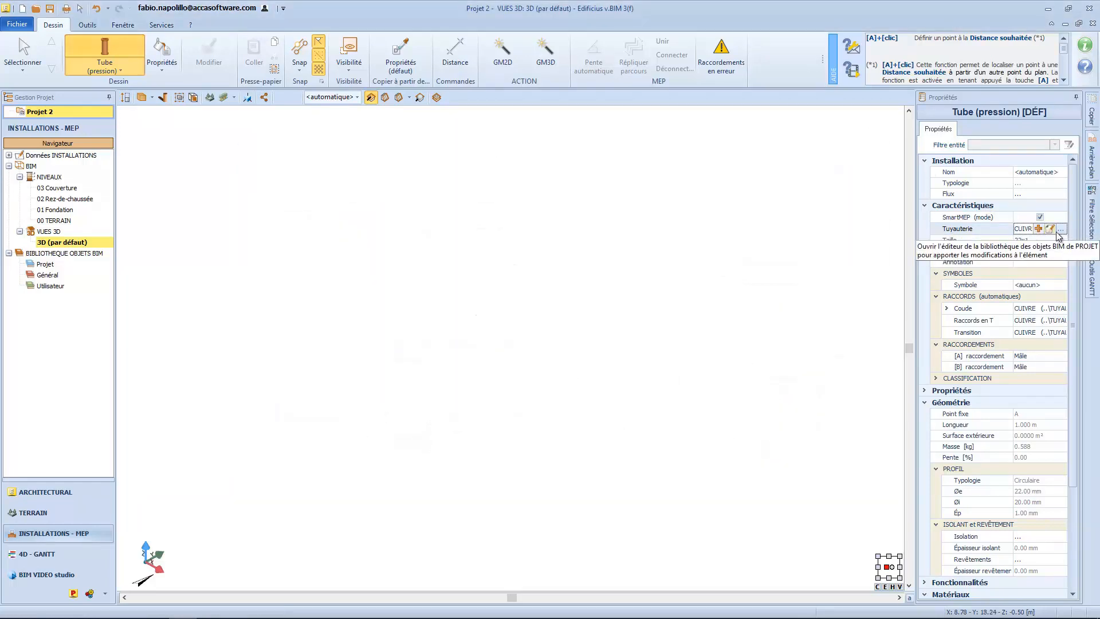
Browse the pressure pipe models in the general, project and user BIM object libraries.
left_click(1060, 230)
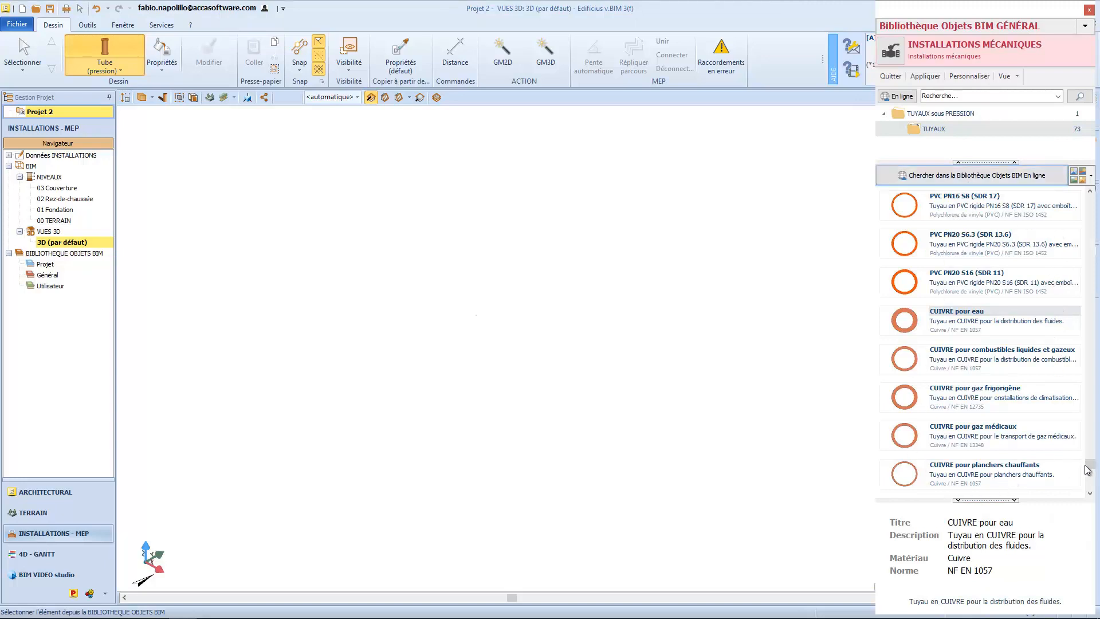
left_click_drag(1088, 467, 1090, 327)
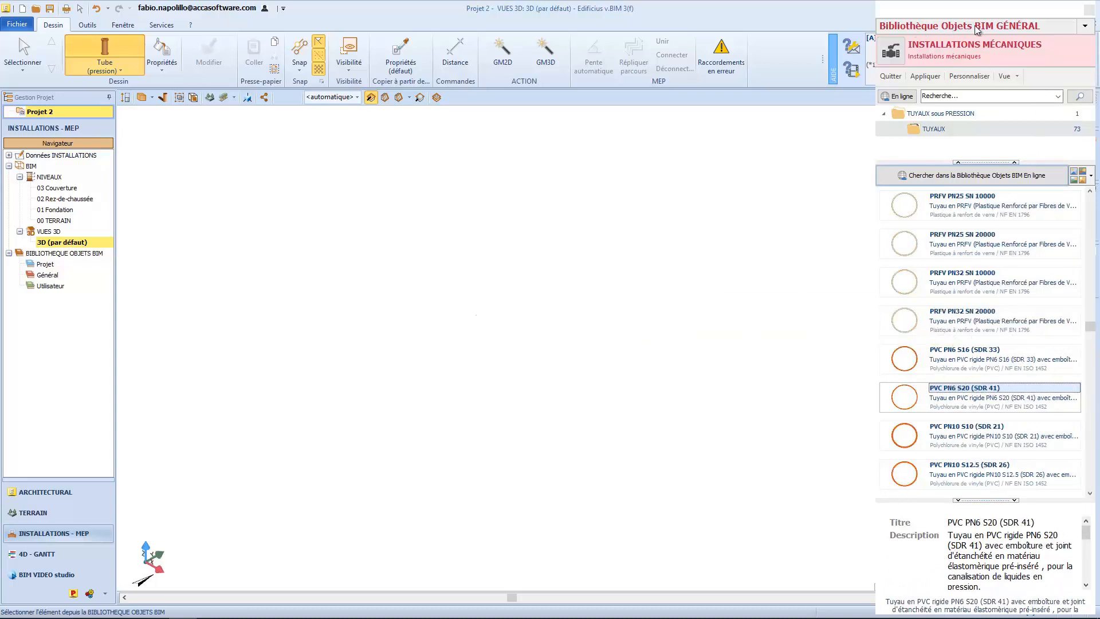
left_click(1060, 25)
left_click(1019, 45)
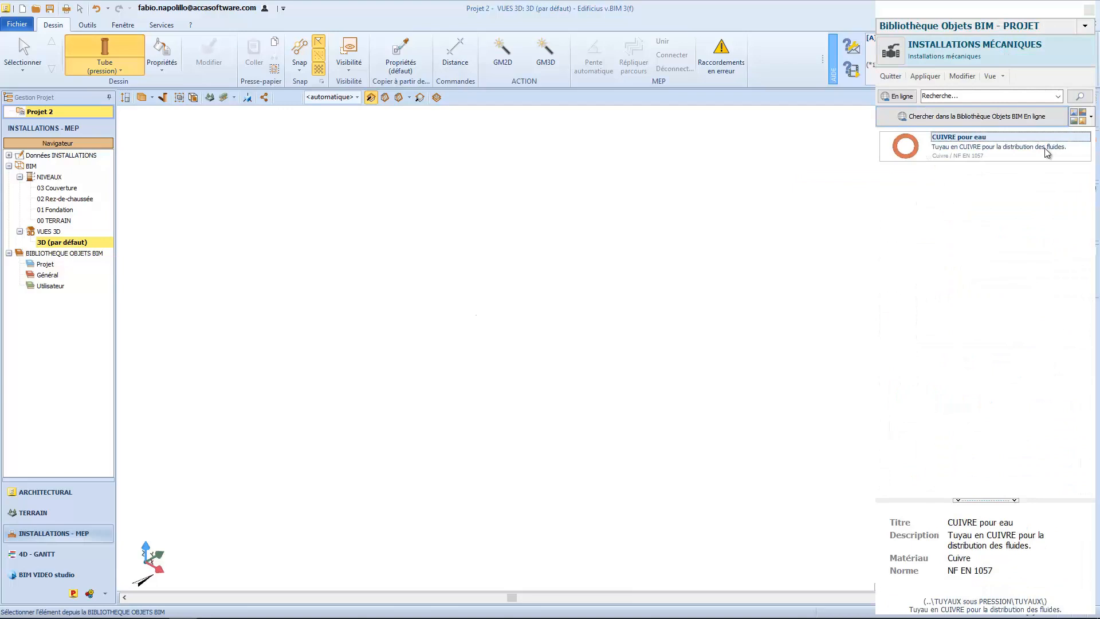
left_click(1029, 28)
left_click(1002, 72)
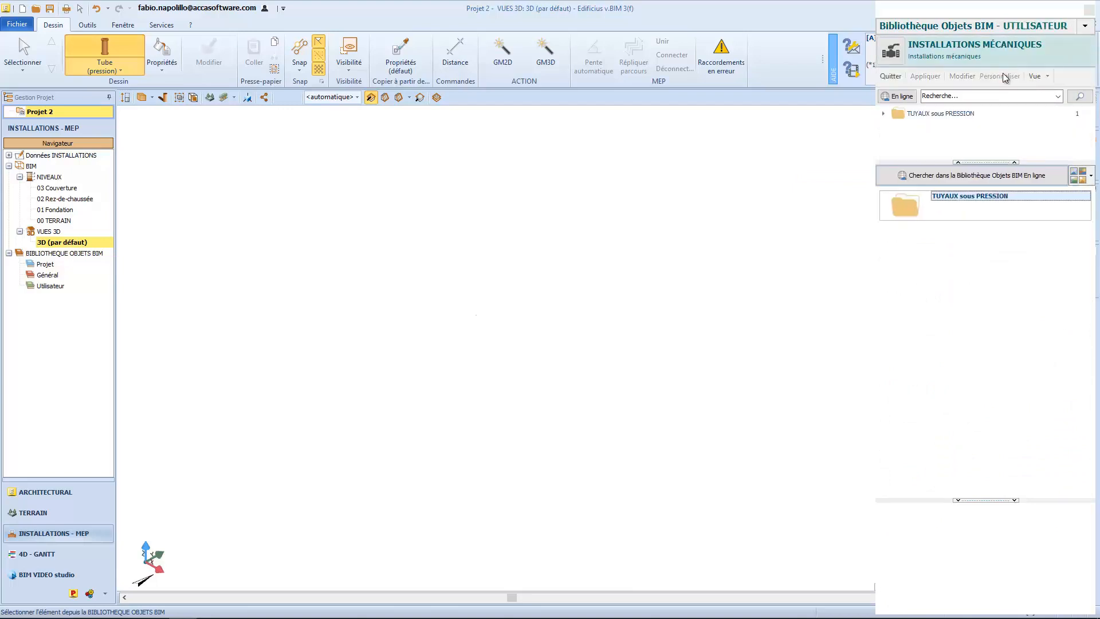
left_click(1088, 10)
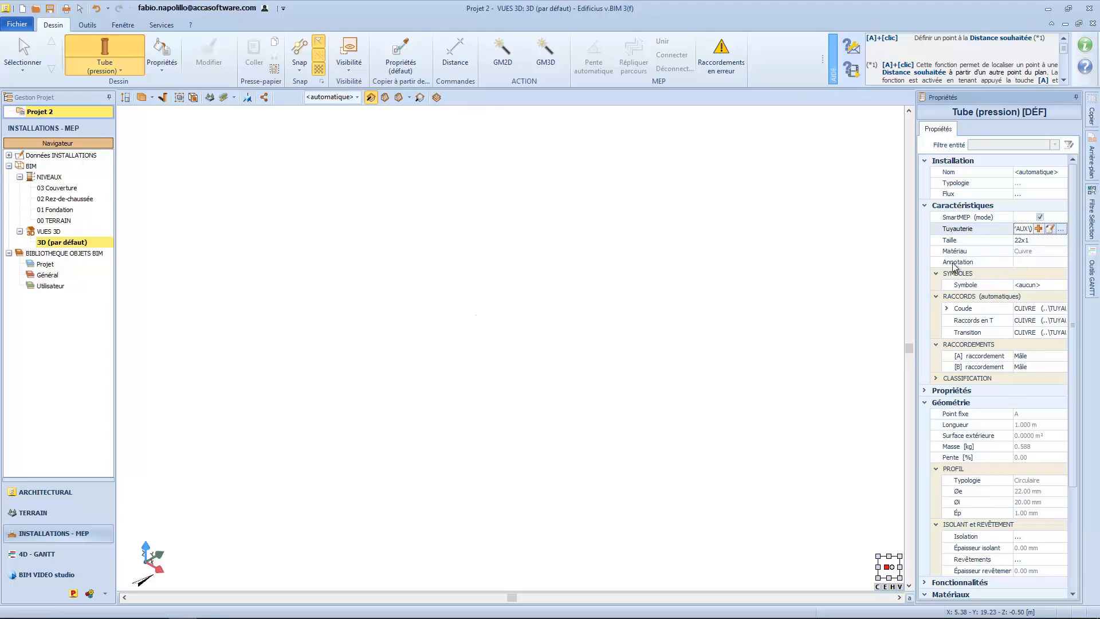
Annotate the default pressure pipe as "Tuyau en cuivre" and open the connection type choices for its end A.
left_click(1034, 262)
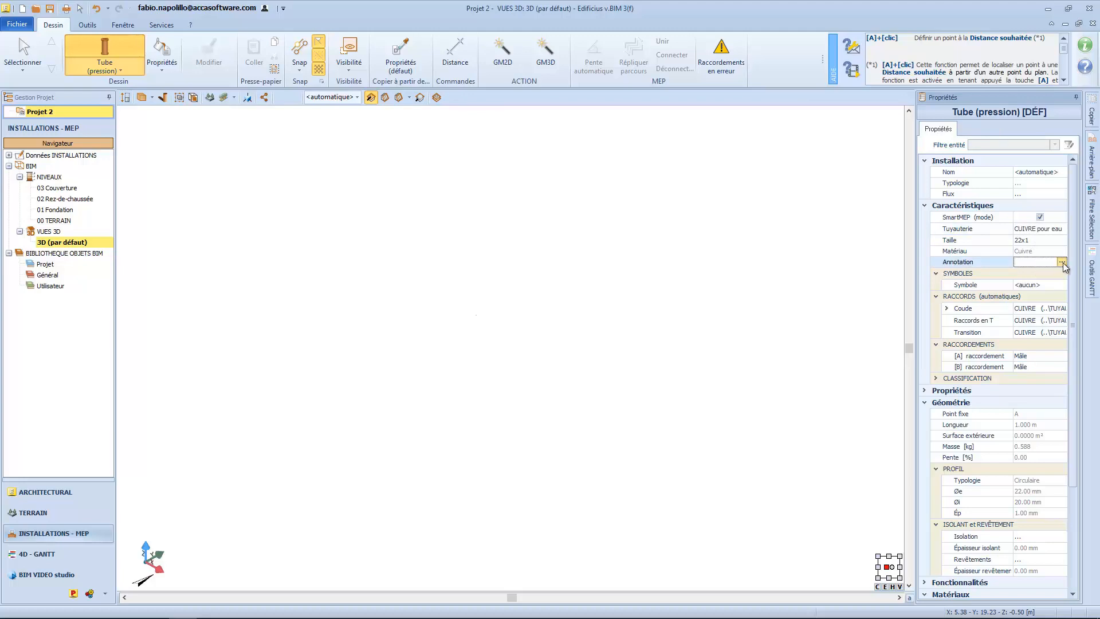
left_click(1062, 262)
type("Tuyau en cuivre")
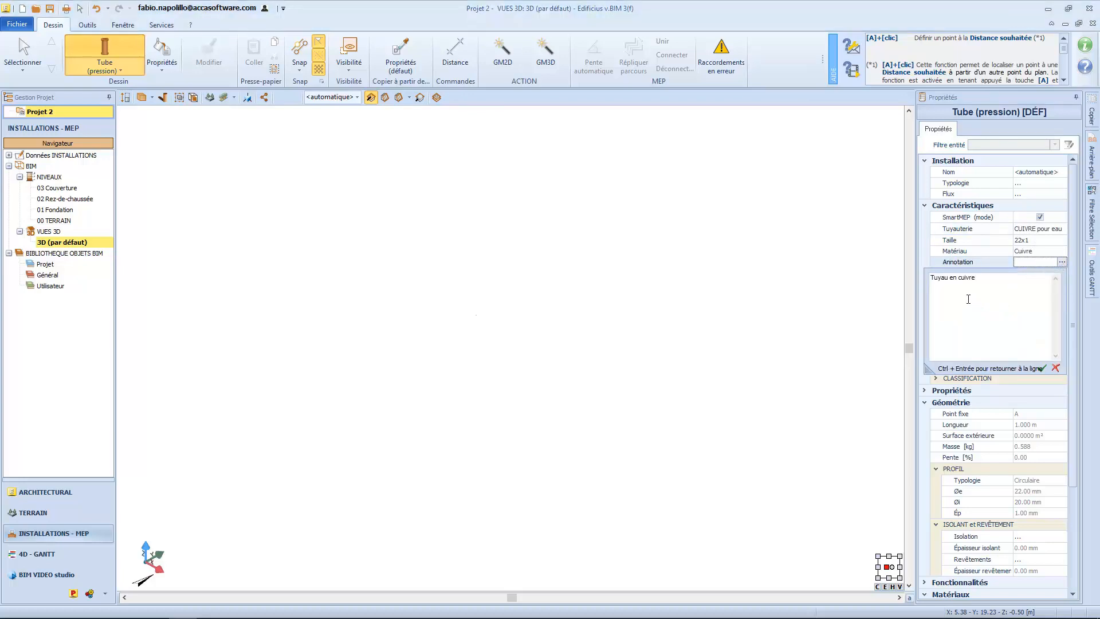
left_click(1042, 368)
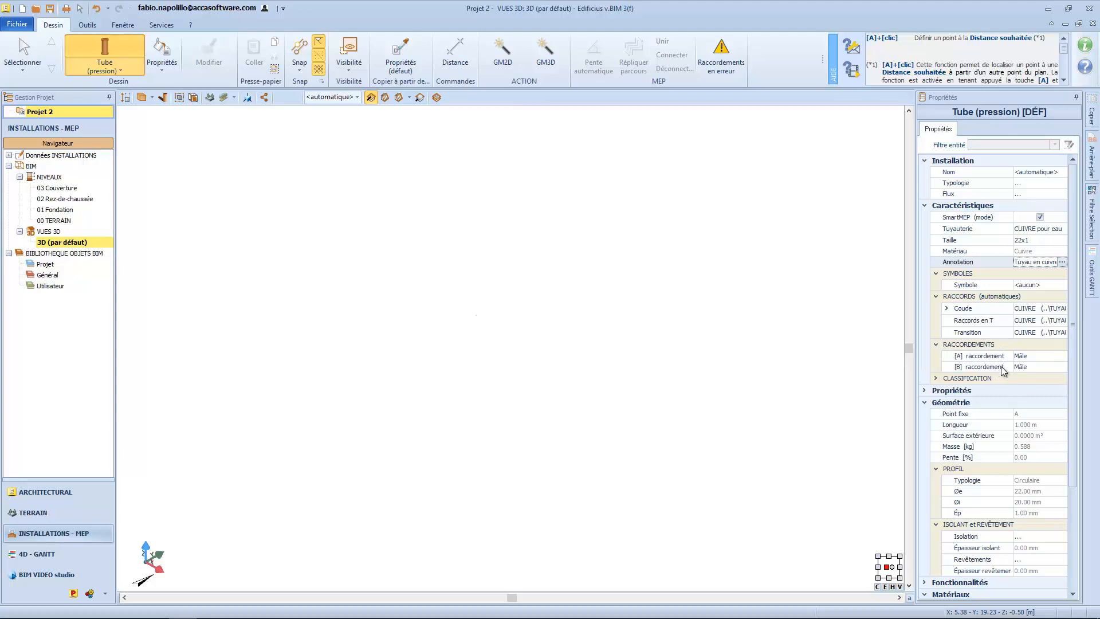
left_click(1033, 356)
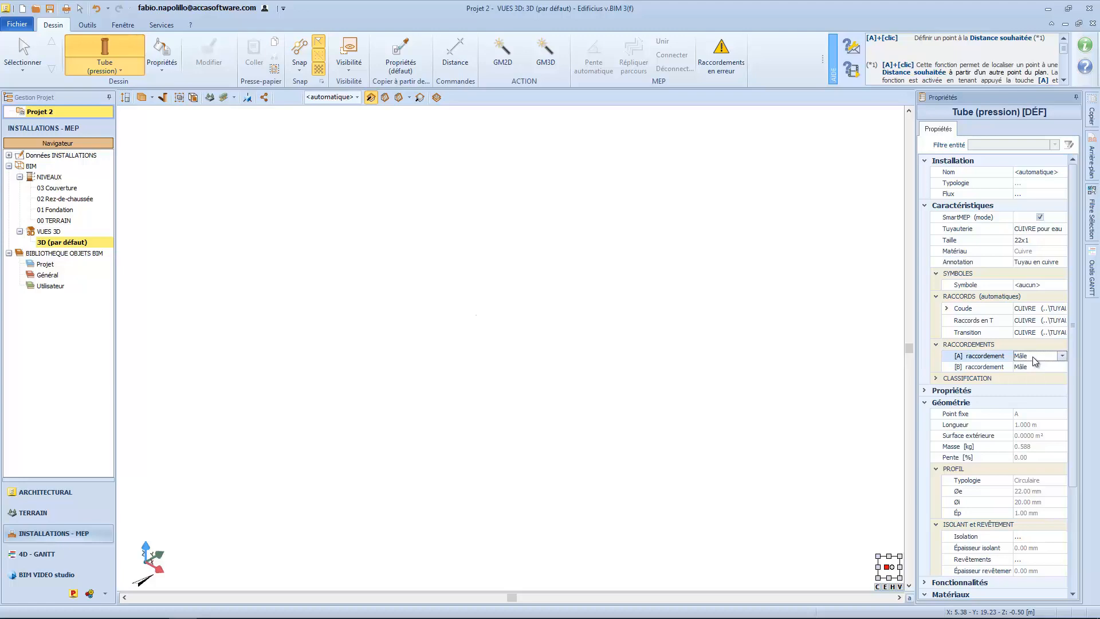
left_click(1062, 357)
Draw a straight cable tray about 4.88 m long from the electrical installation objects.
left_click(104, 67)
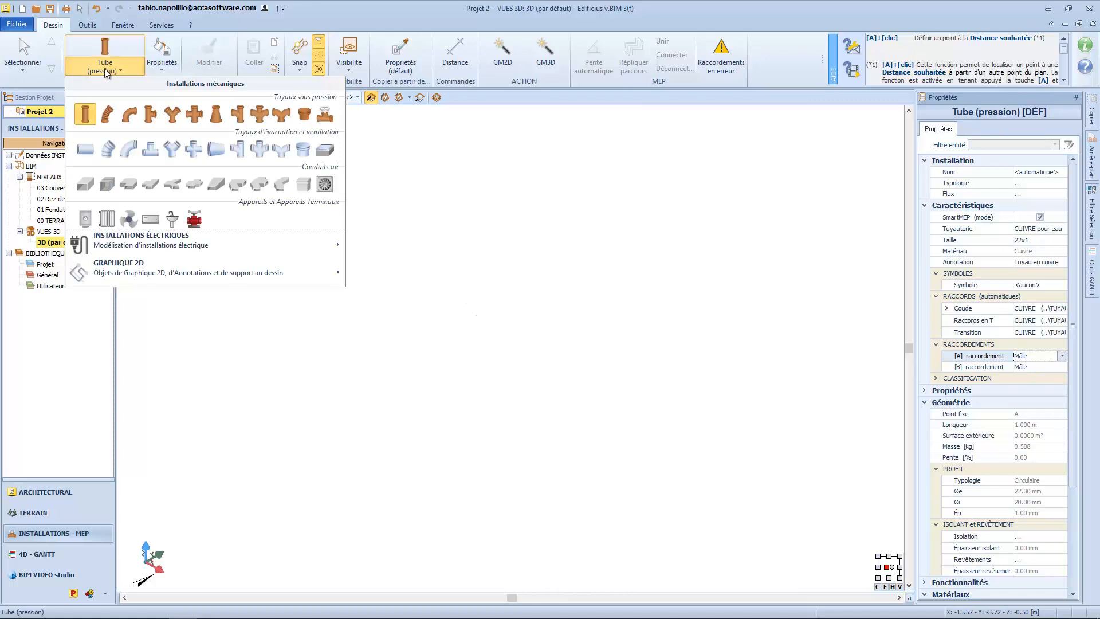
left_click(83, 188)
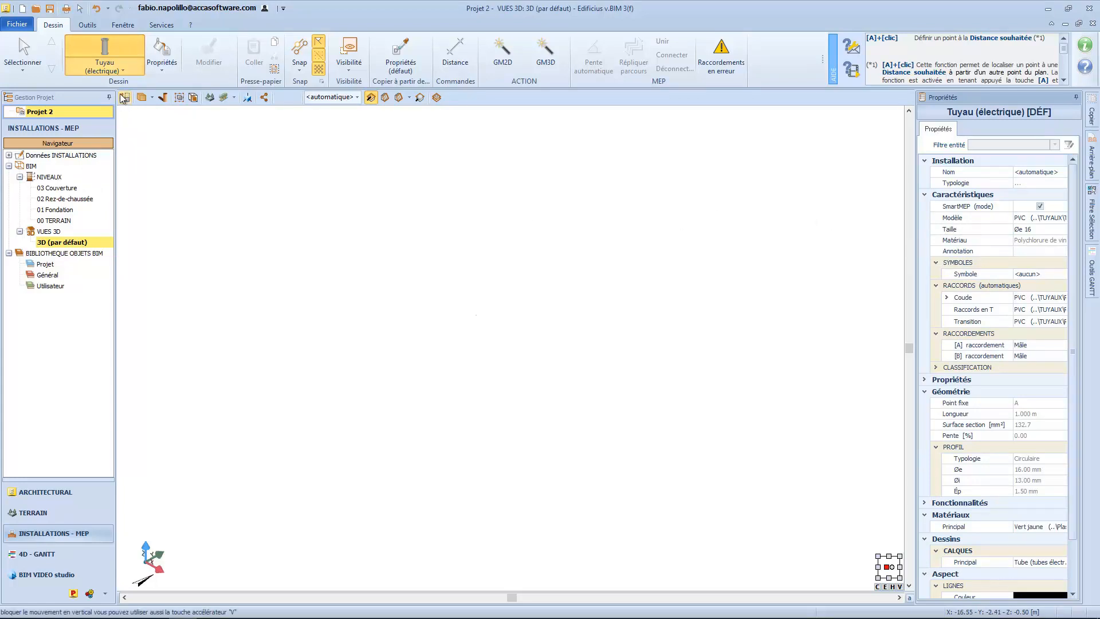
left_click(110, 64)
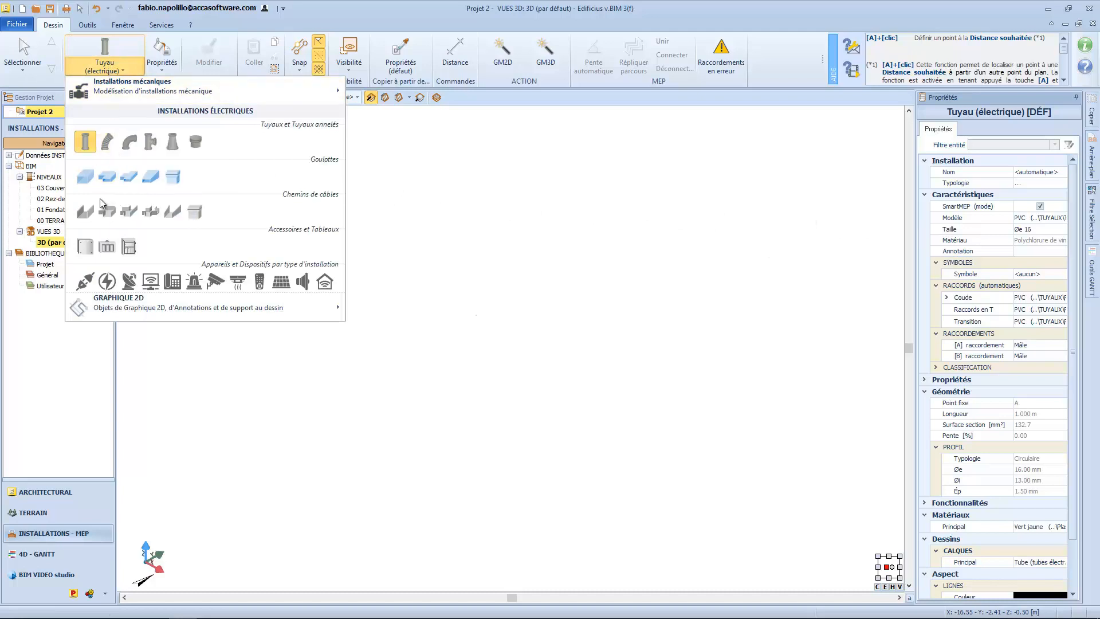
left_click(87, 213)
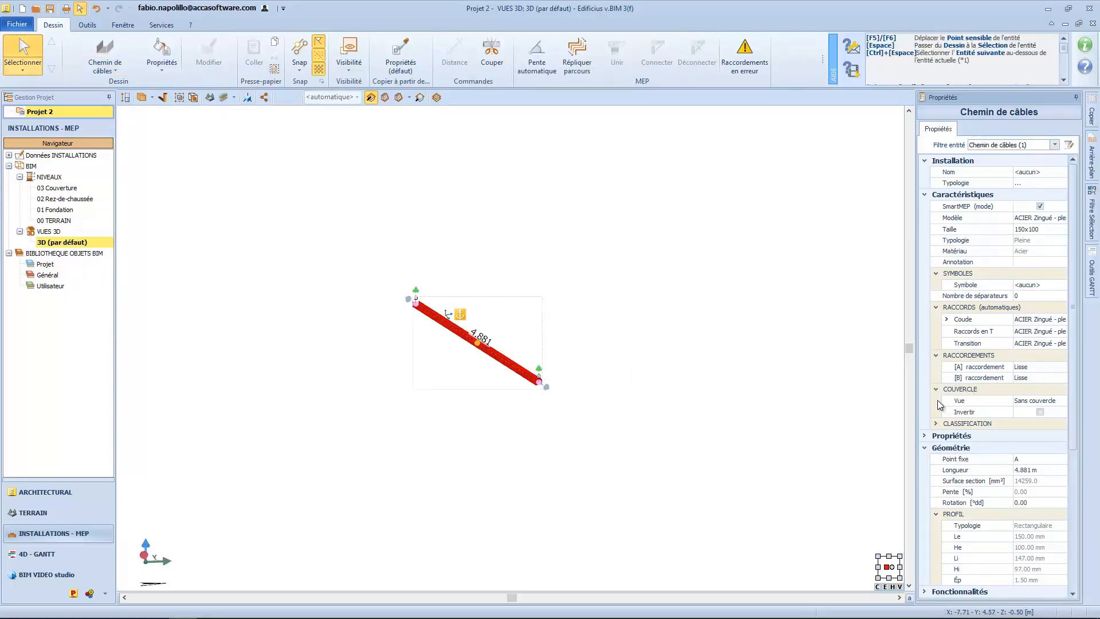
Switch the cable tray's cover view to Avec couvercle and back to Sans couvercle, and toggle the Invertir option.
left_click(1032, 401)
left_click(1049, 401)
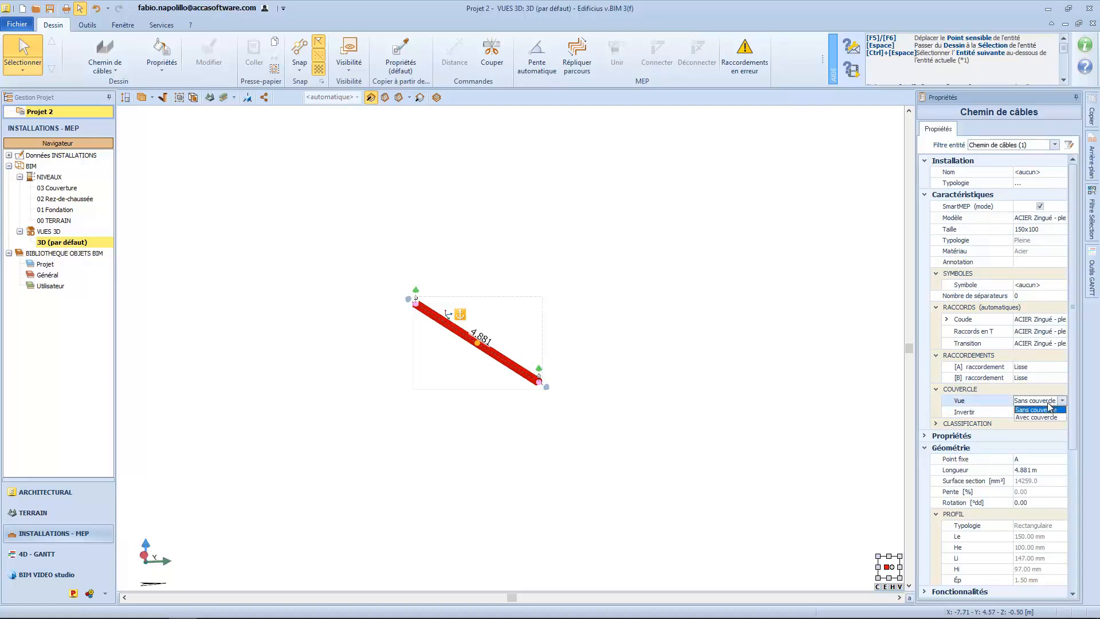
left_click(1036, 416)
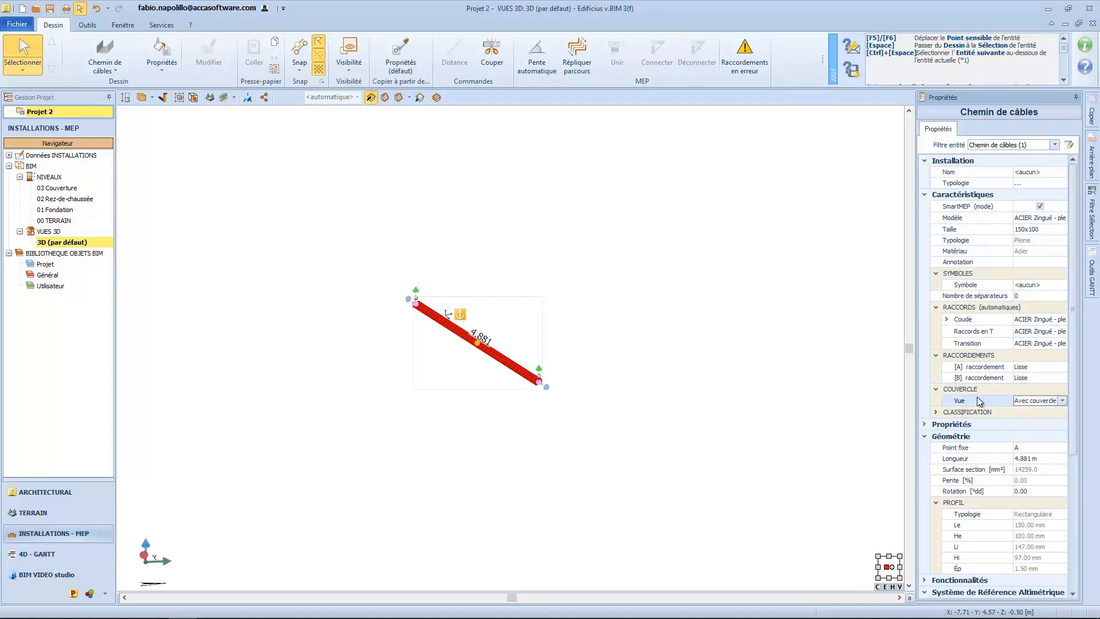
left_click(1027, 401)
left_click(1025, 410)
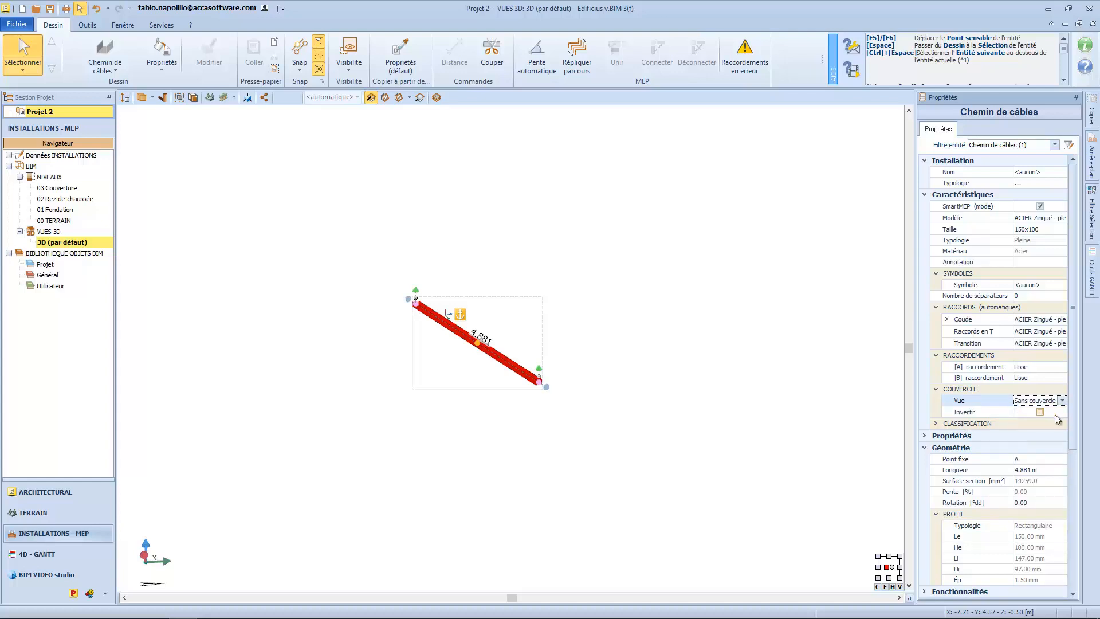
left_click(1041, 412)
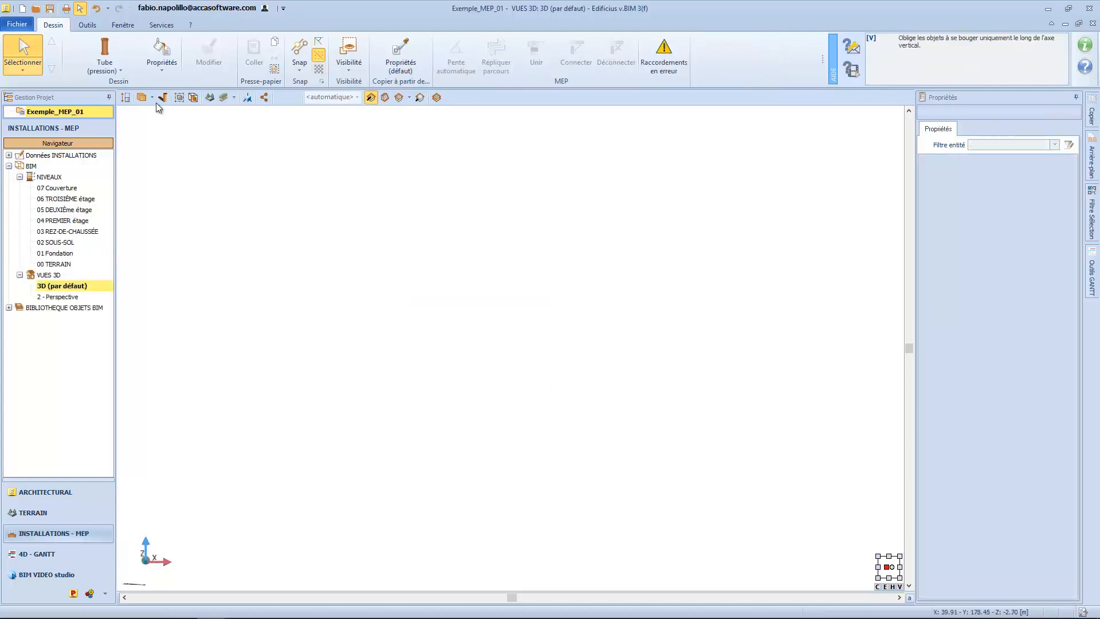
Draw a horizontal pressure pipe about 2.65 m long with automatic level assignment and check its properties.
left_click(106, 53)
left_click(357, 97)
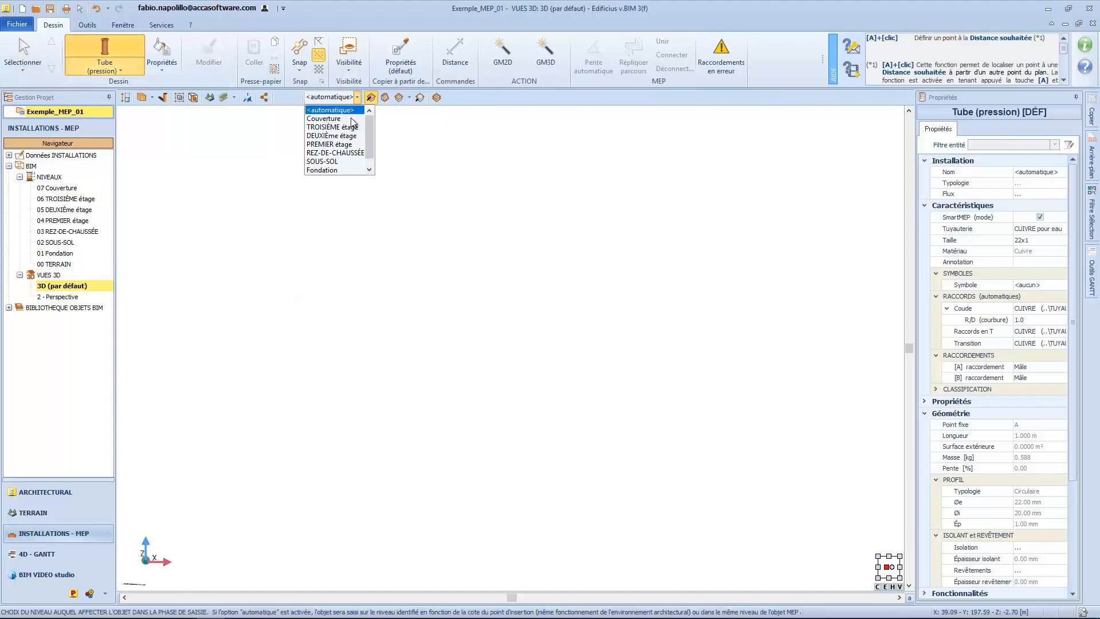
left_click(357, 96)
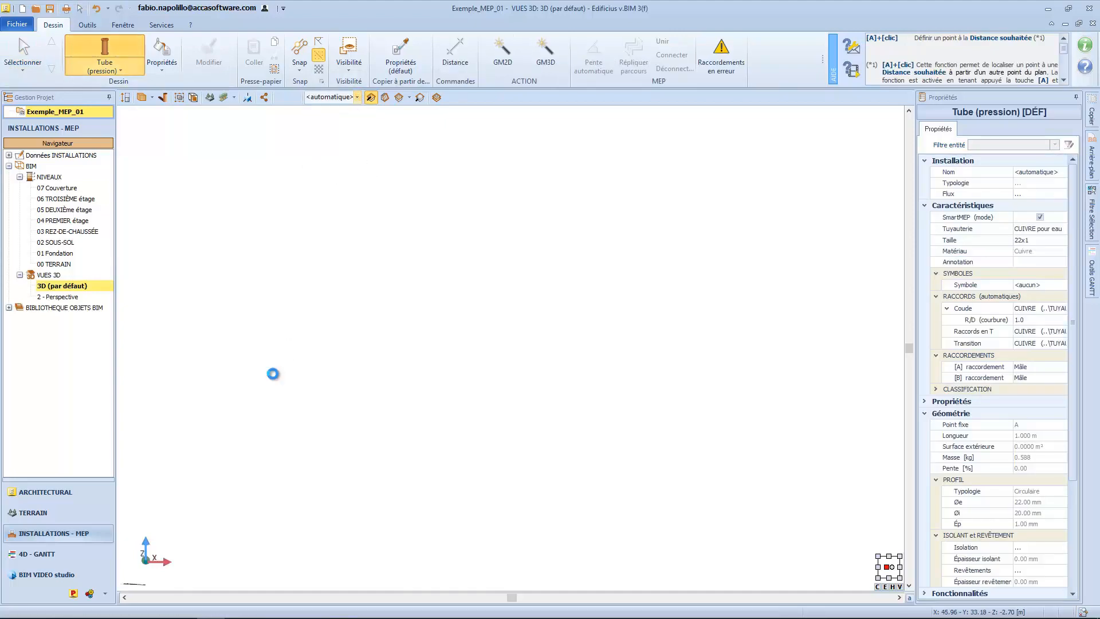
left_click(272, 373)
left_click(309, 371)
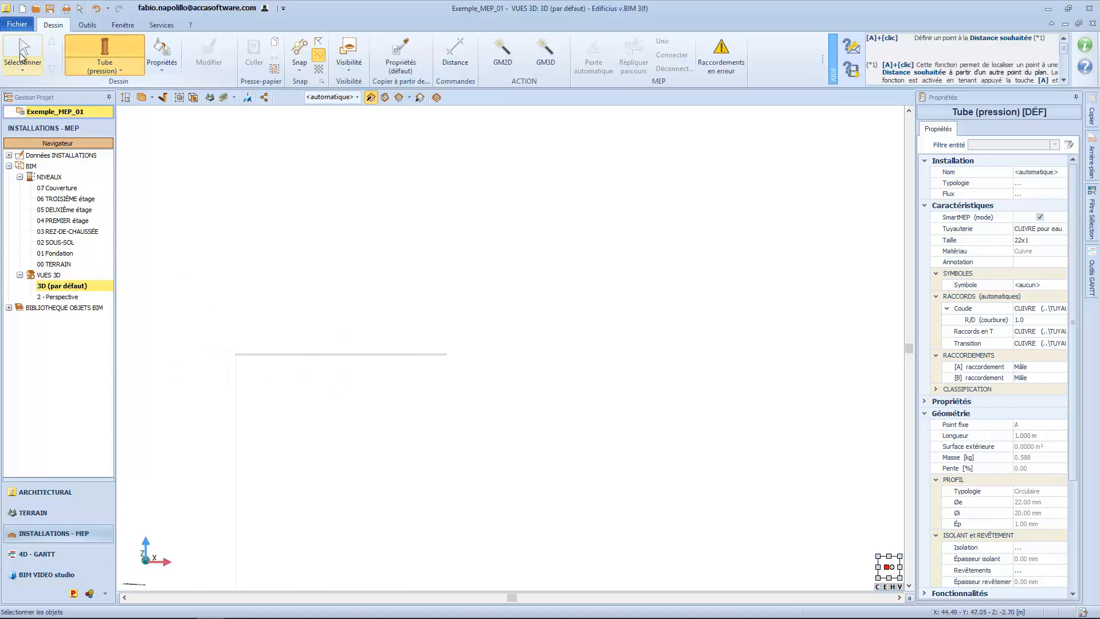
key("Escape")
left_click(394, 355)
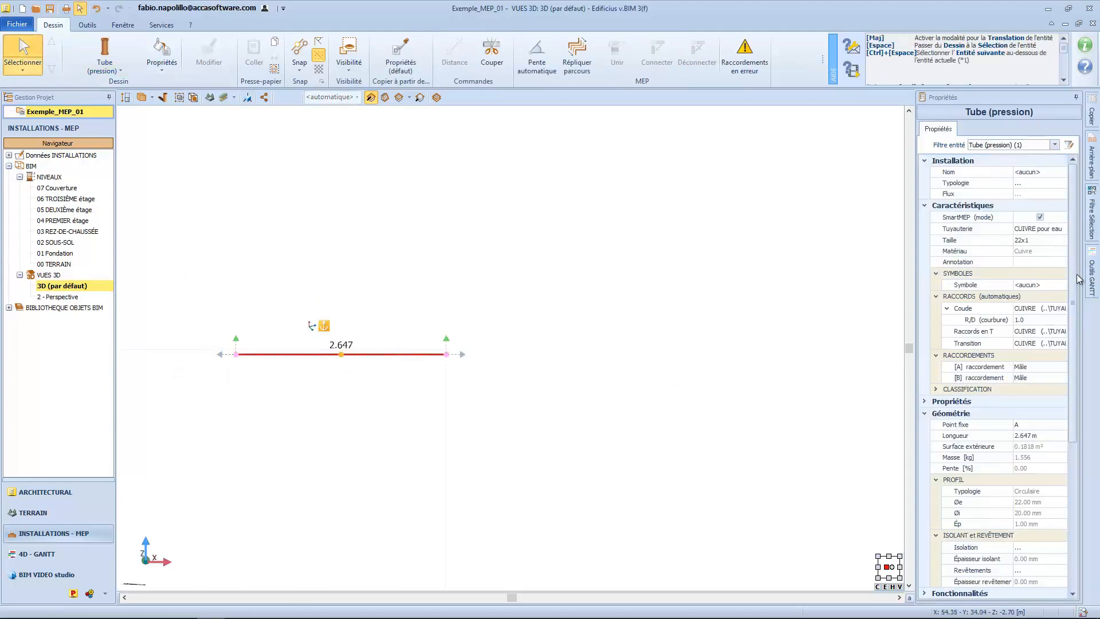
left_click_drag(1073, 277, 1079, 421)
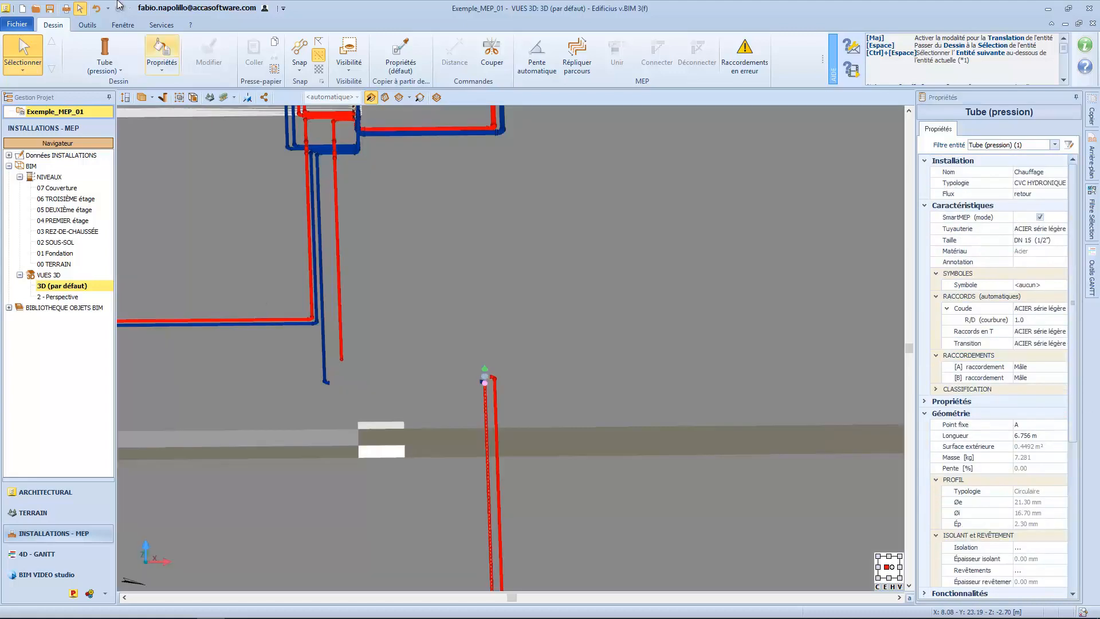
Connect the open ends of the two blue return pipes with a pressure pipe about 0.99 m long and check its level reference.
key("space")
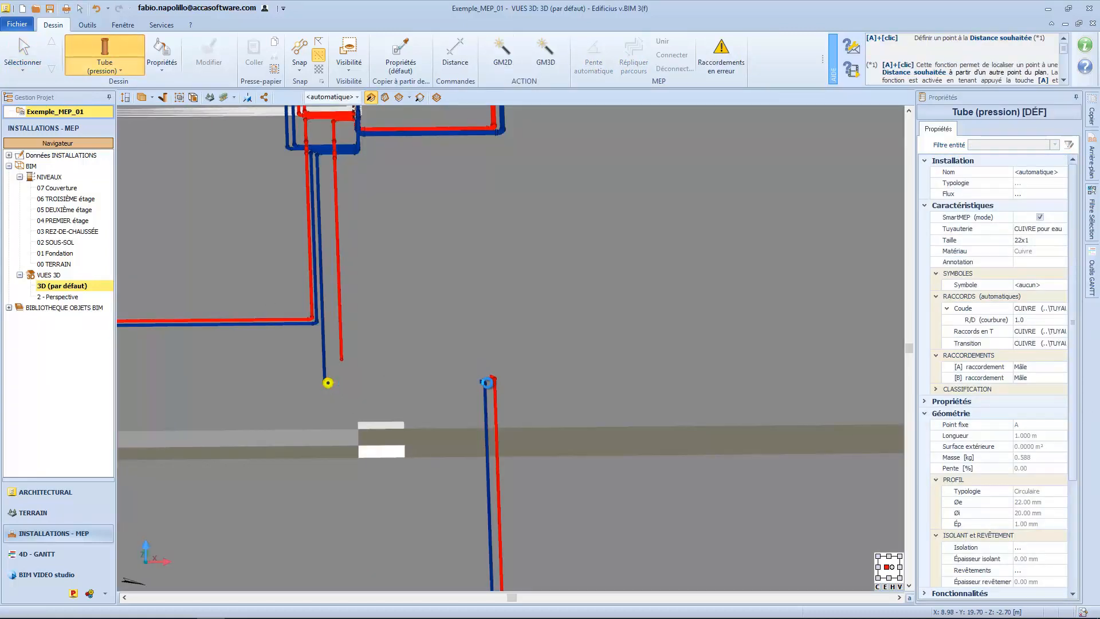
left_click(328, 383)
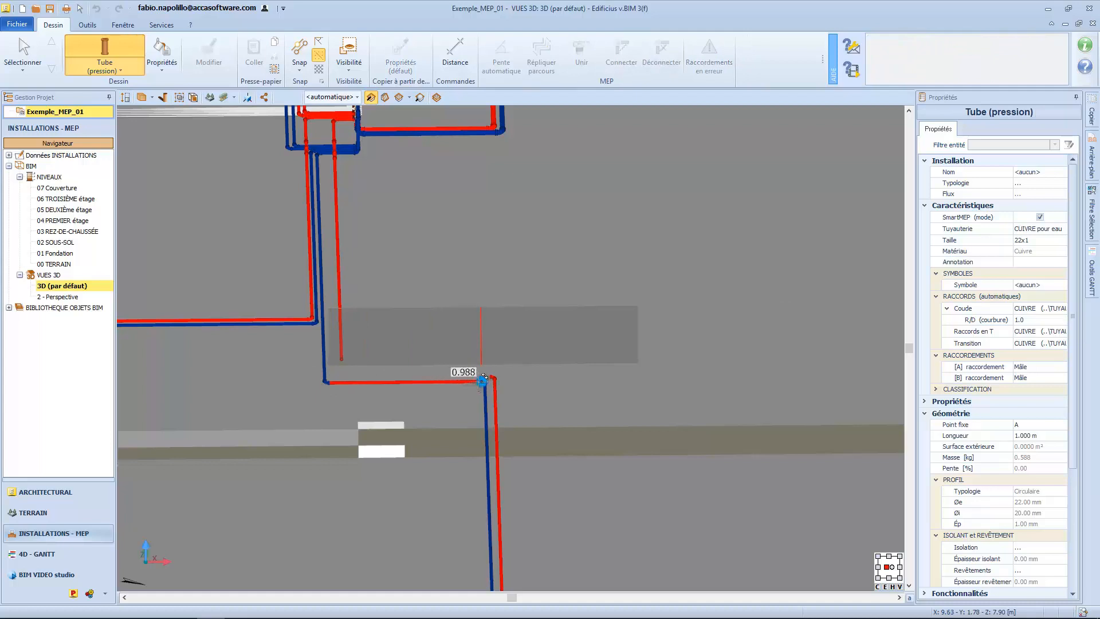
key("Escape")
left_click(23, 54)
left_click(387, 382)
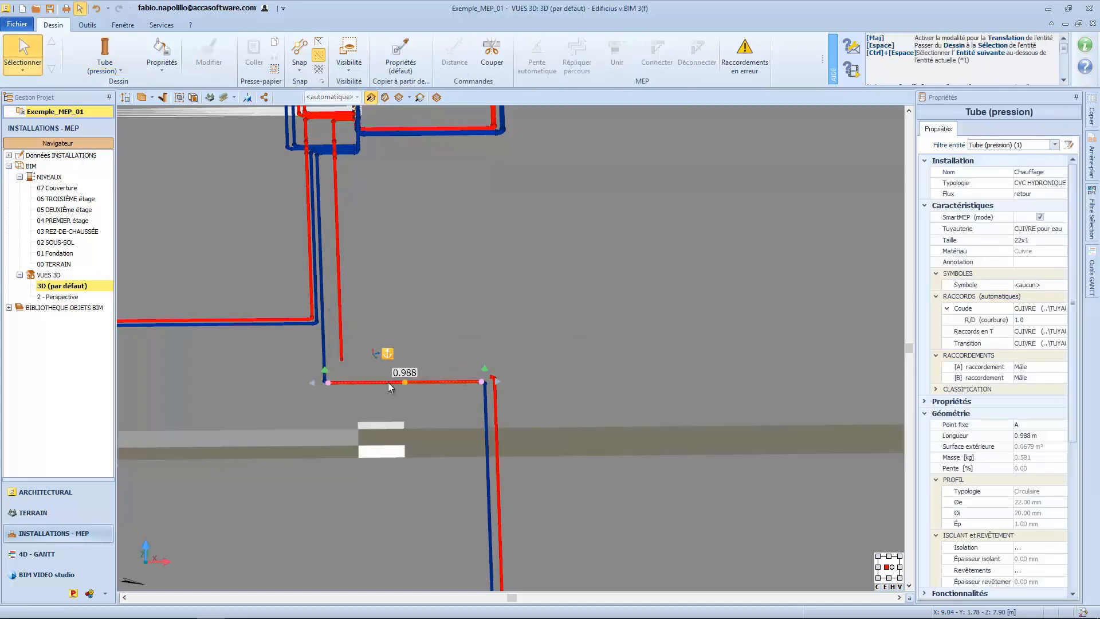
scroll(1069, 371, "down", 6)
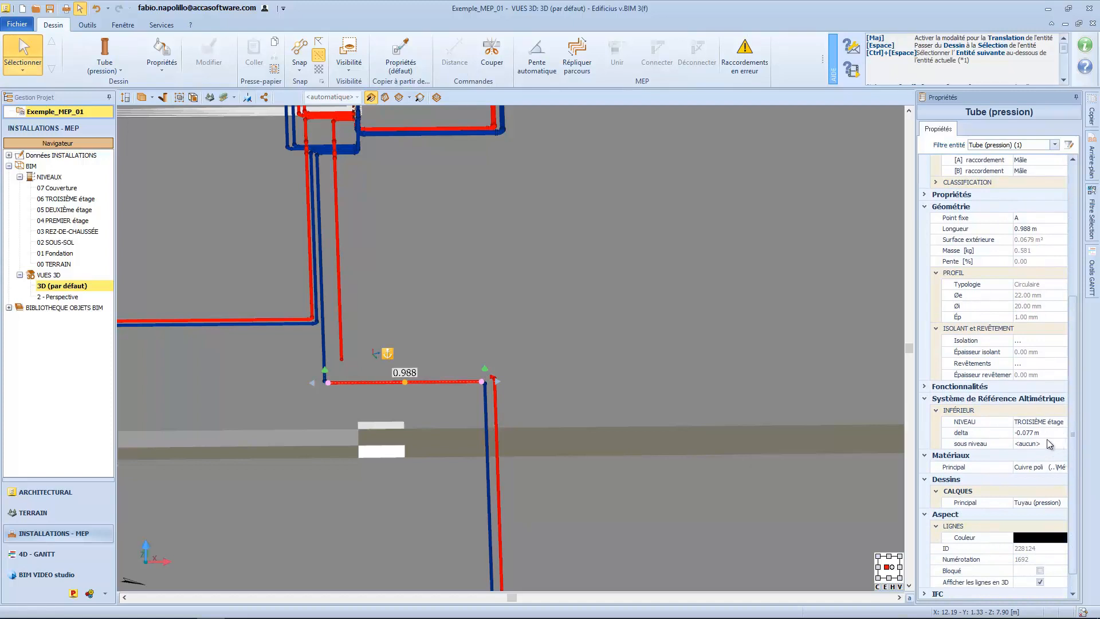
Draw a red pressure pipe assigned to the TROISIÈME étage level from the open supply pipe's end and check its level reference.
key("space")
left_click(357, 99)
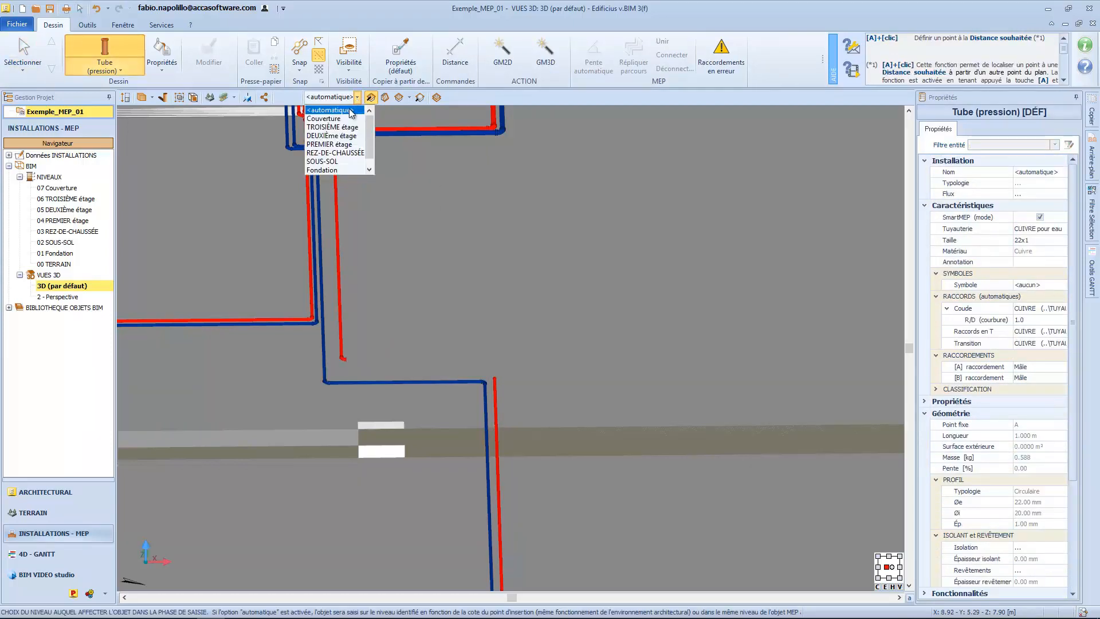
left_click(329, 127)
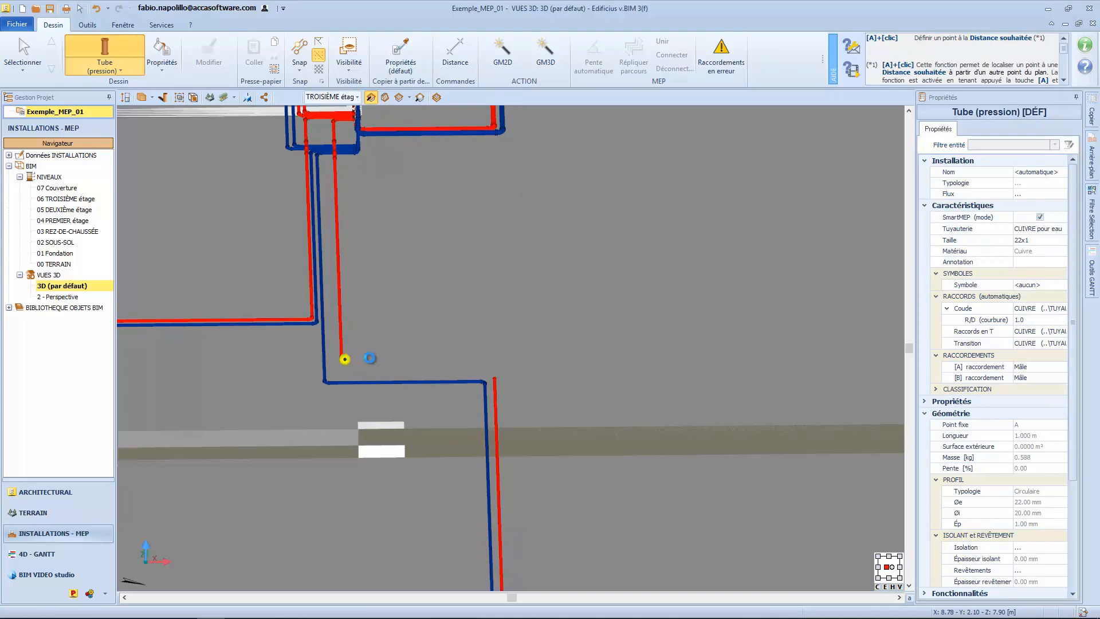
left_click(344, 359)
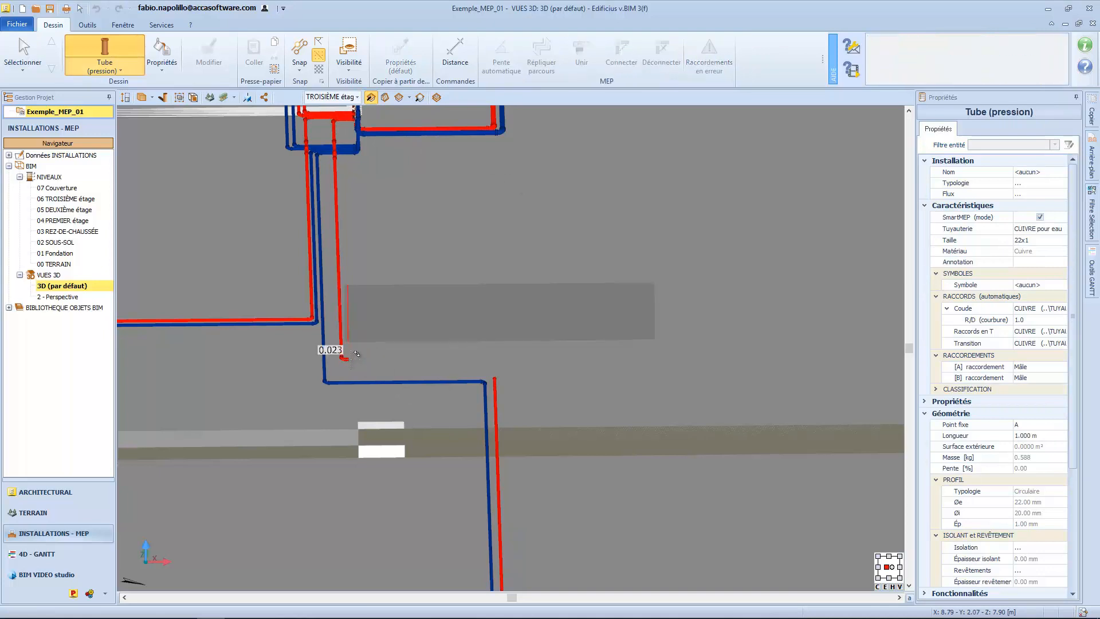
left_click(496, 375)
key("space")
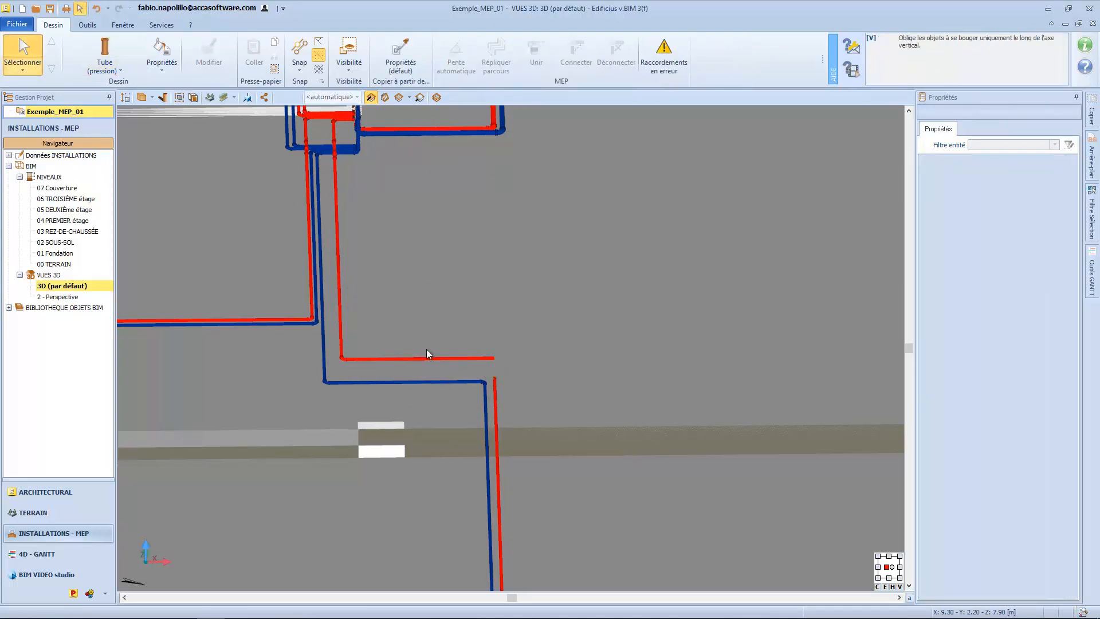
left_click(419, 358)
scroll(1067, 390, "down", 6)
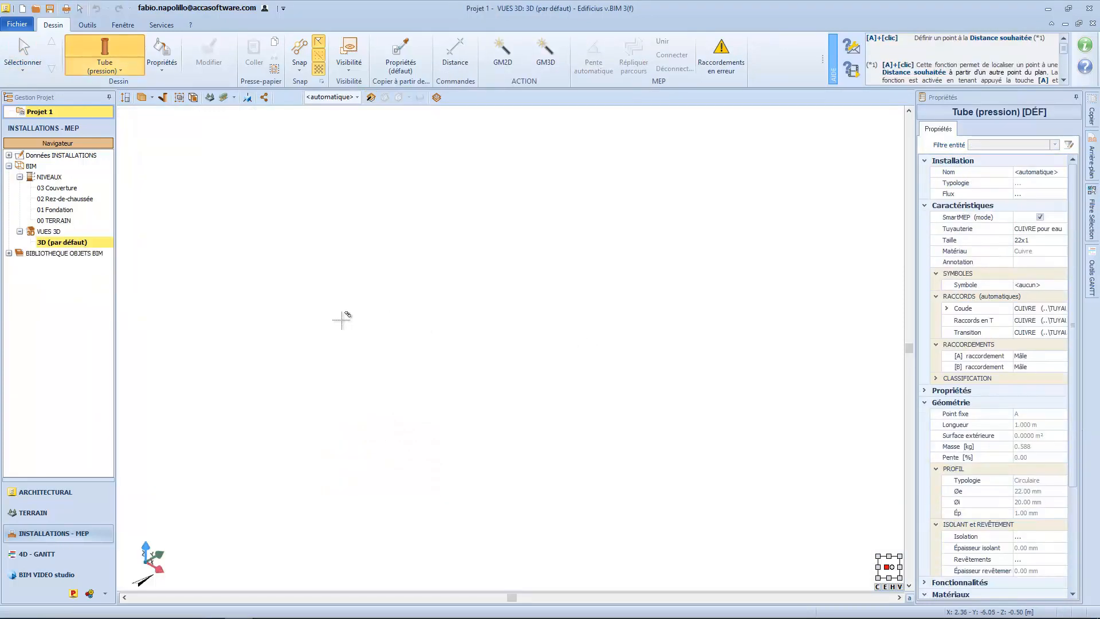
Draw a pressure pipe about 14.5 m long in the empty Projet 1 3D view, choosing its direction with the goniometer.
left_click(279, 254)
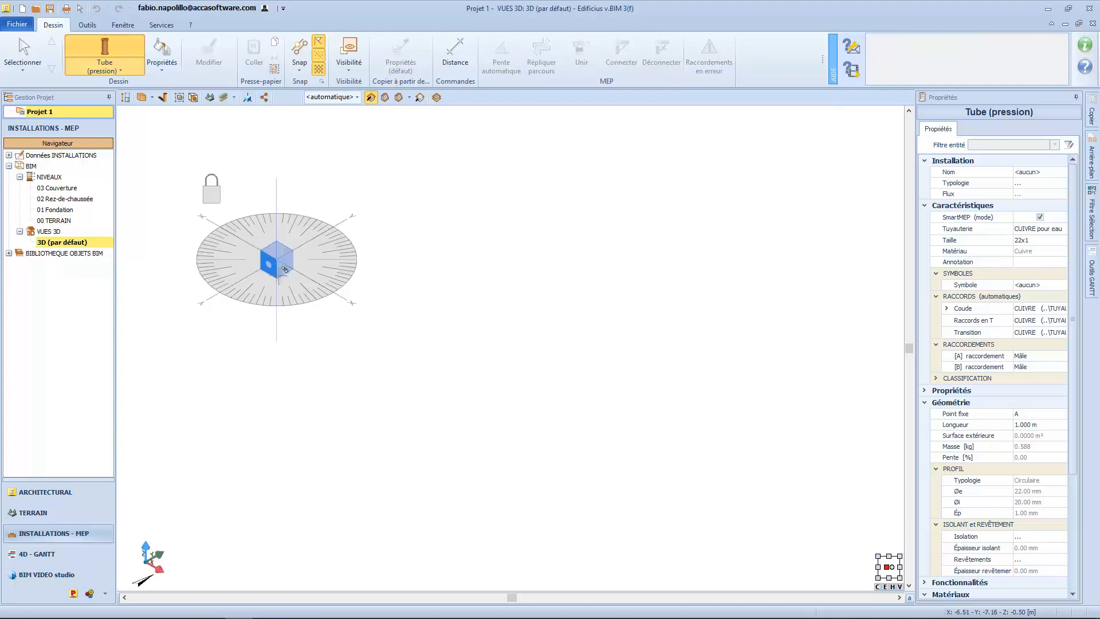
middle_click_drag(294, 294, 277, 180)
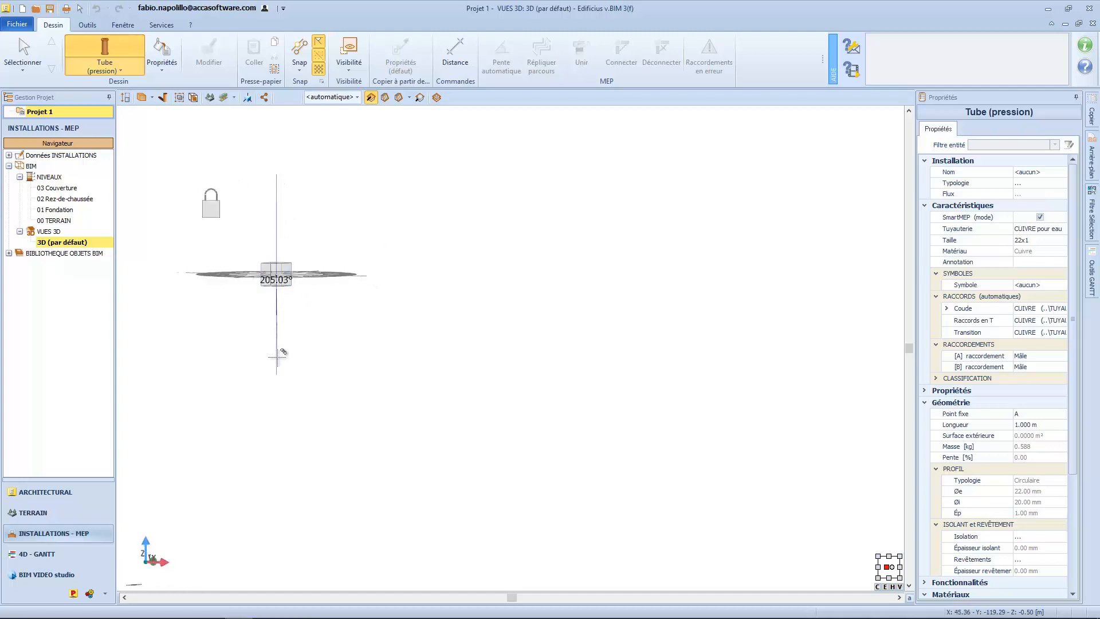
middle_click_drag(275, 276, 285, 304)
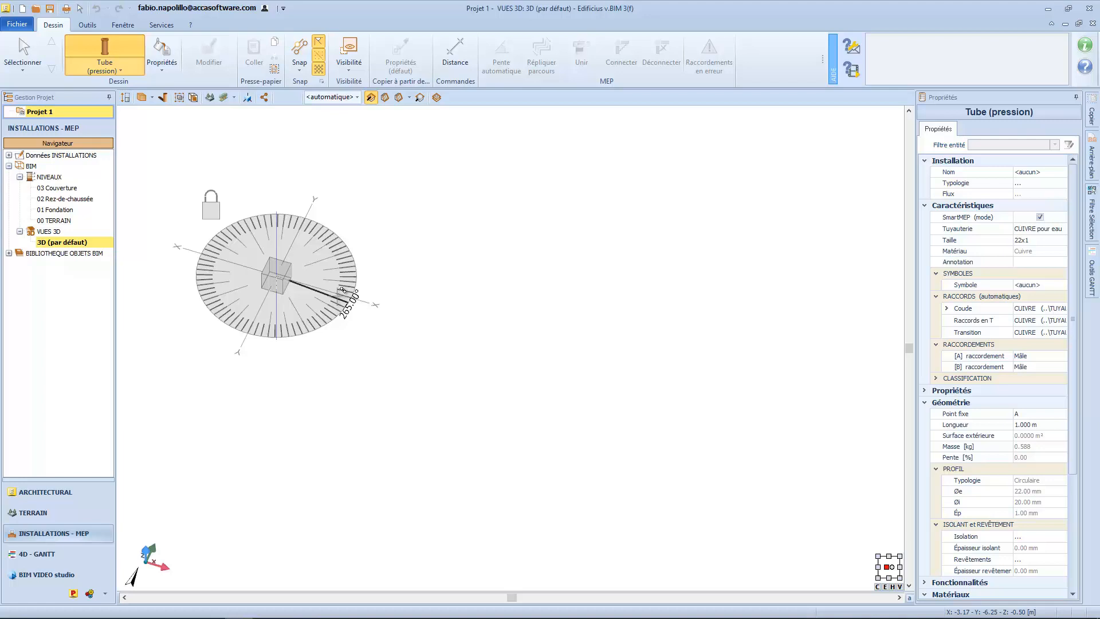
middle_click_drag(367, 311, 332, 273)
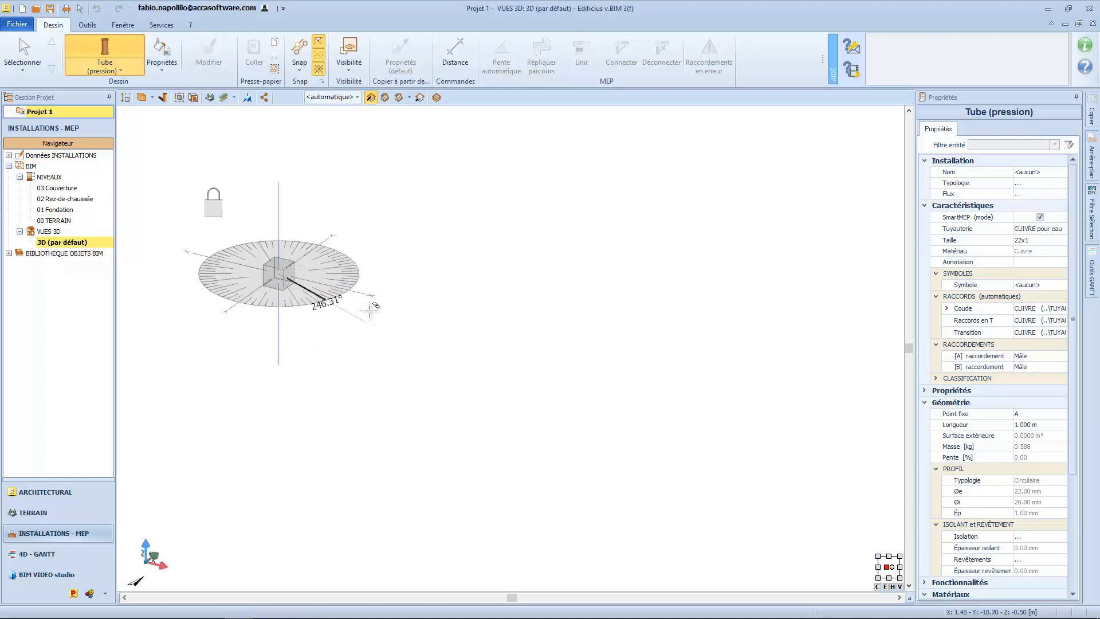
left_click(501, 249)
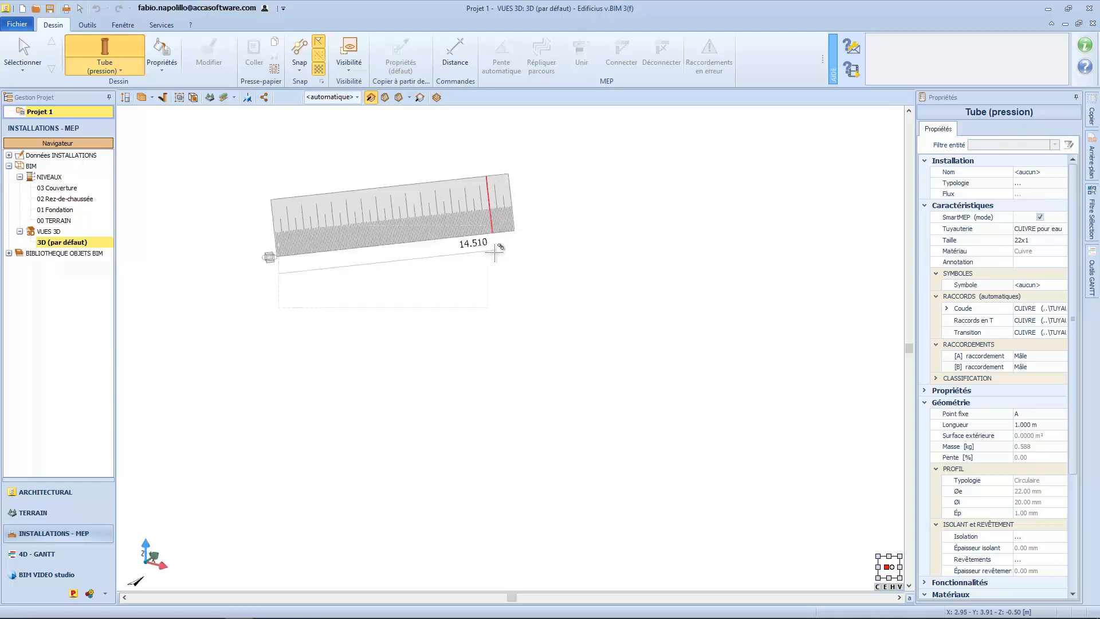
left_click(492, 250)
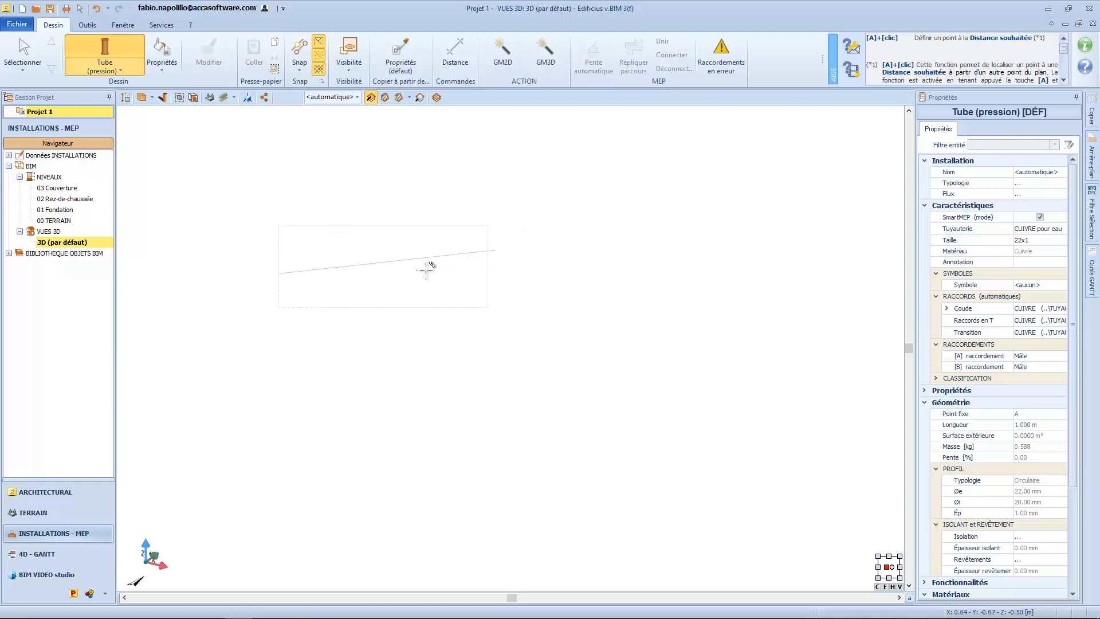
Draw another pressure pipe about 15.3 m long, changing the goniometer's working plane and using its plane lock.
left_click(479, 304)
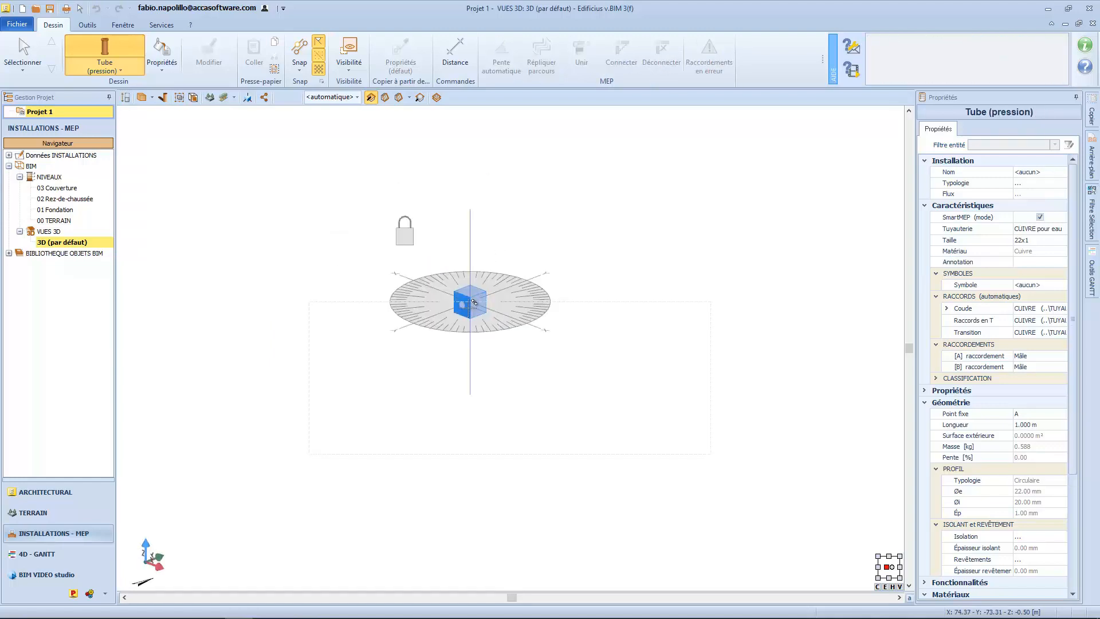
left_click(468, 307)
middle_click_drag(476, 302, 504, 288)
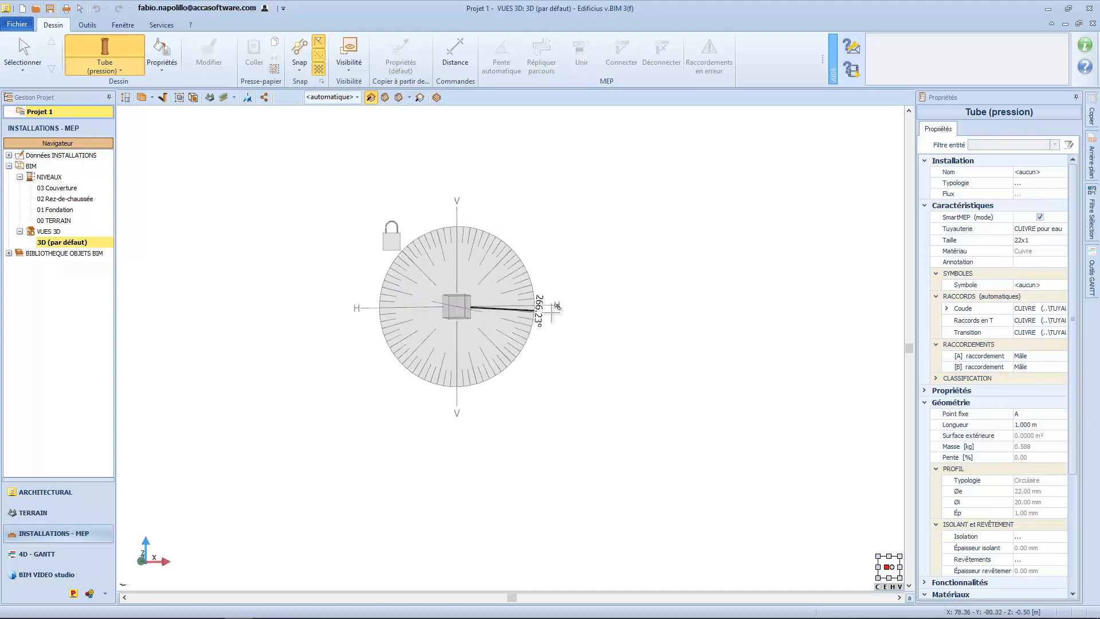
middle_click_drag(454, 296, 458, 321)
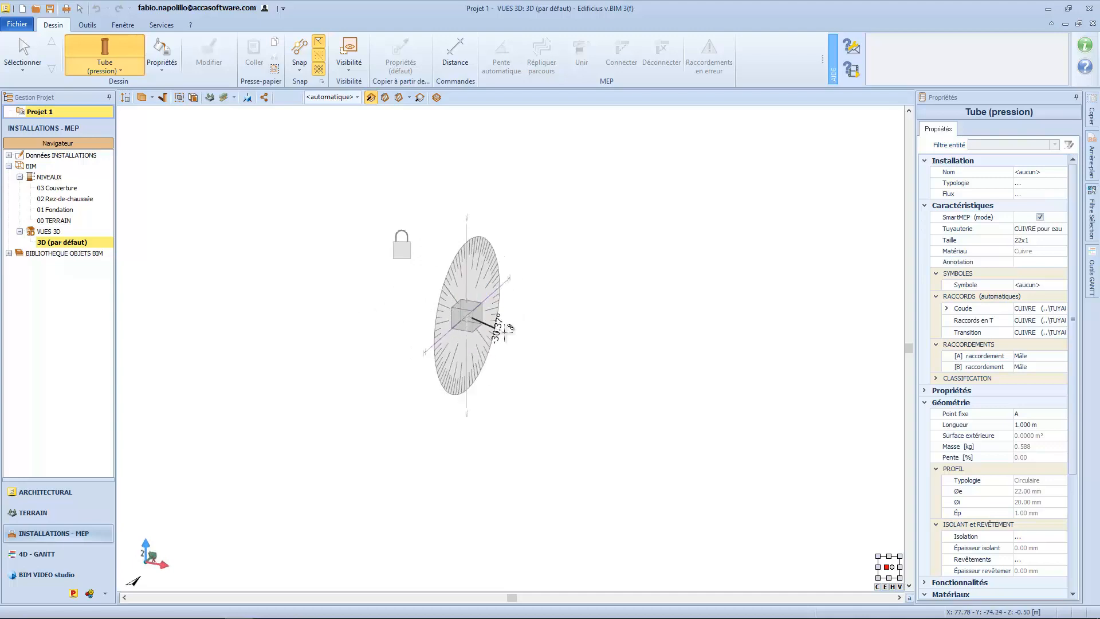
left_click(477, 299)
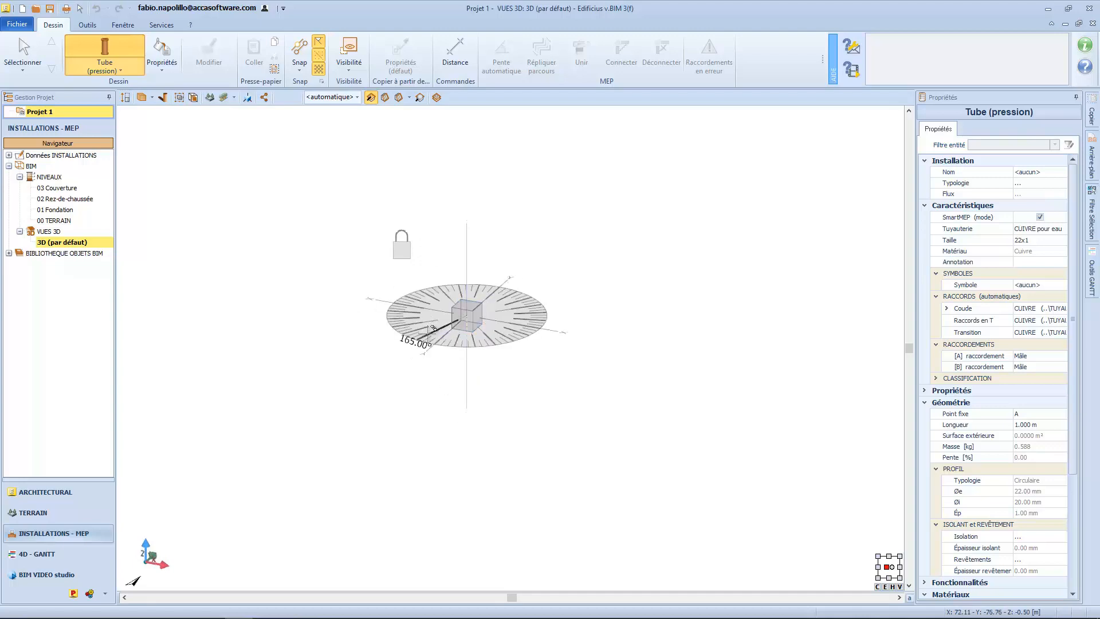
left_click(405, 244)
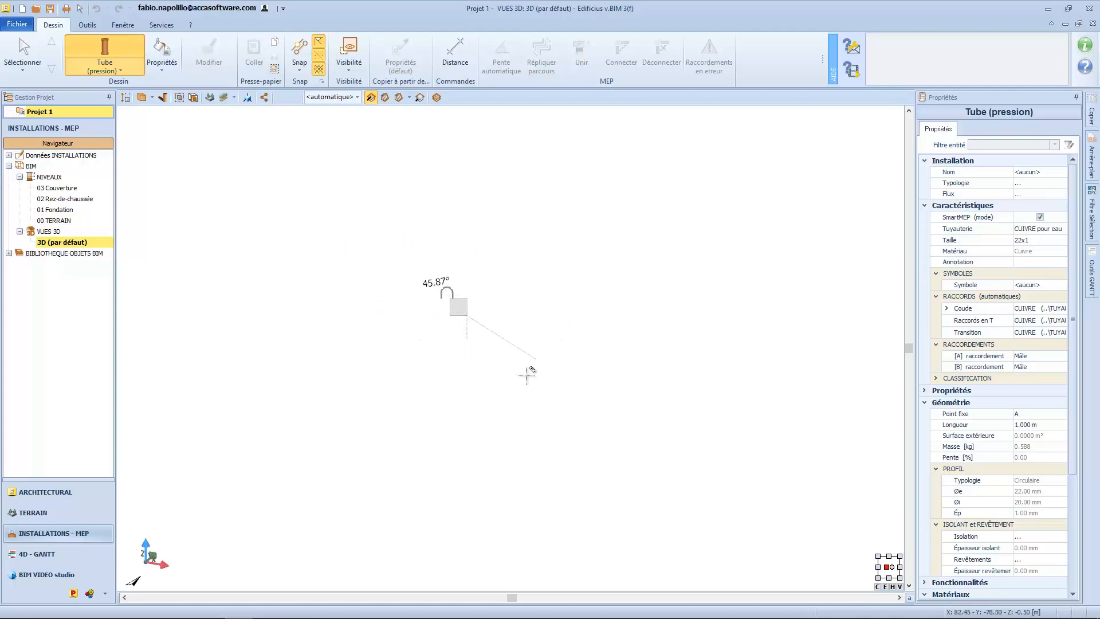
left_click(584, 373)
Select the drawn pipe, start moving its end point and switch the goniometer from the horizontal plane to a vertical working plane.
left_click(23, 52)
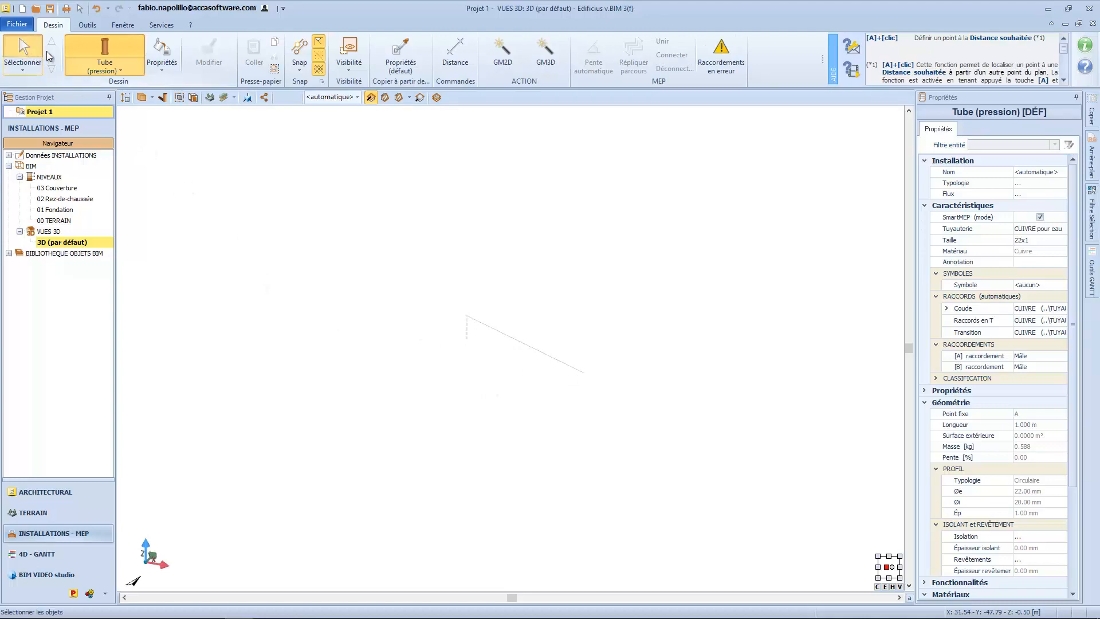
left_click(541, 356)
scroll(528, 381, "up", 5)
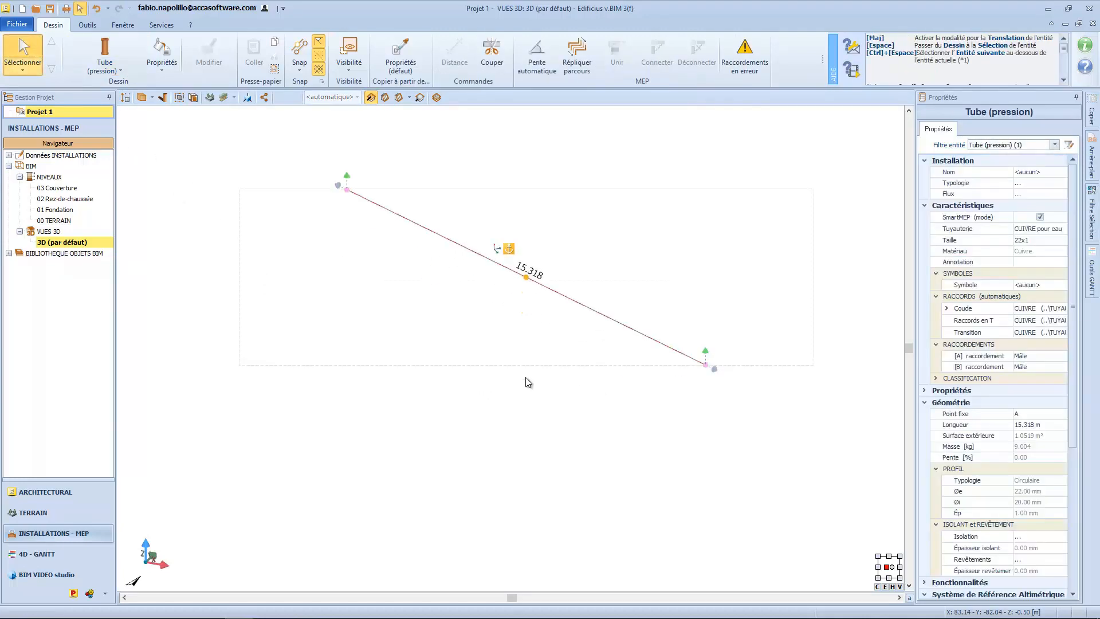
middle_click_drag(517, 380, 446, 445)
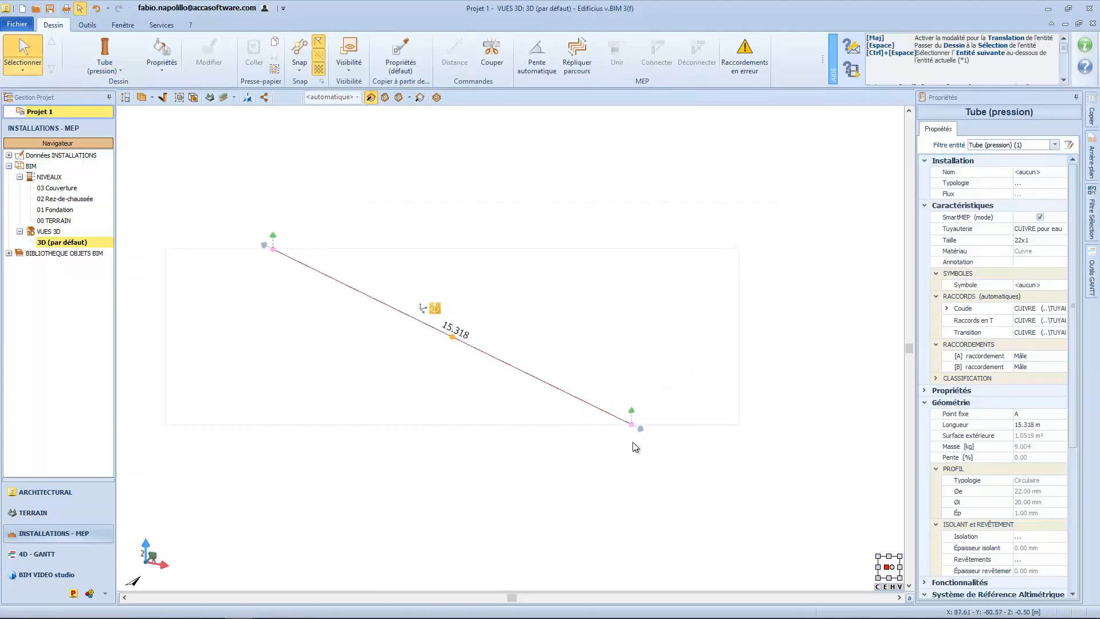
left_click_drag(636, 418, 275, 259)
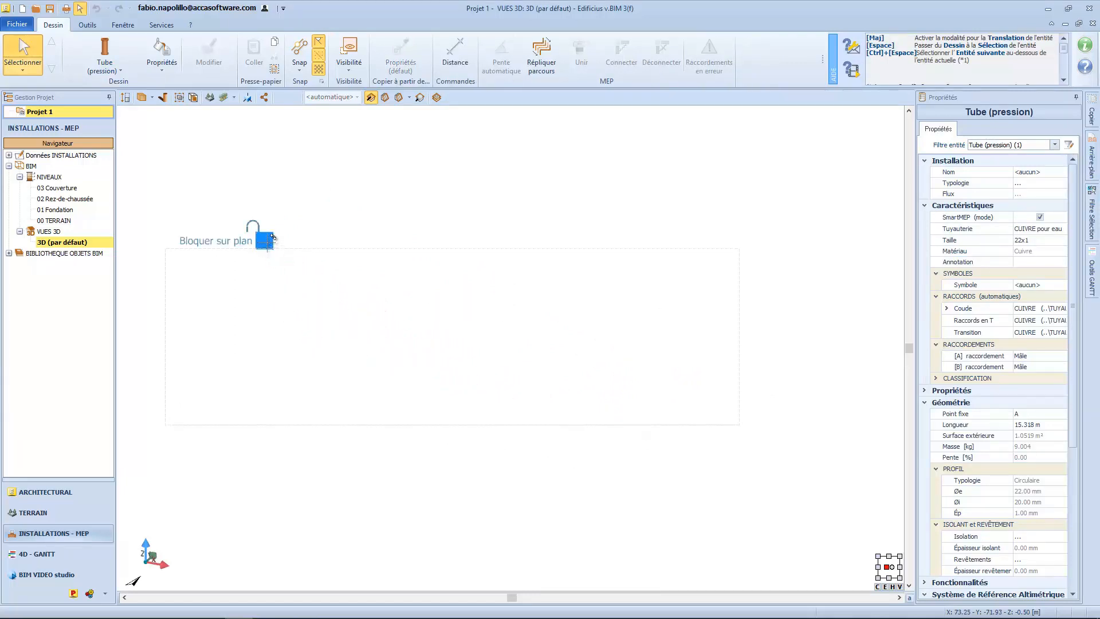
left_click(272, 236)
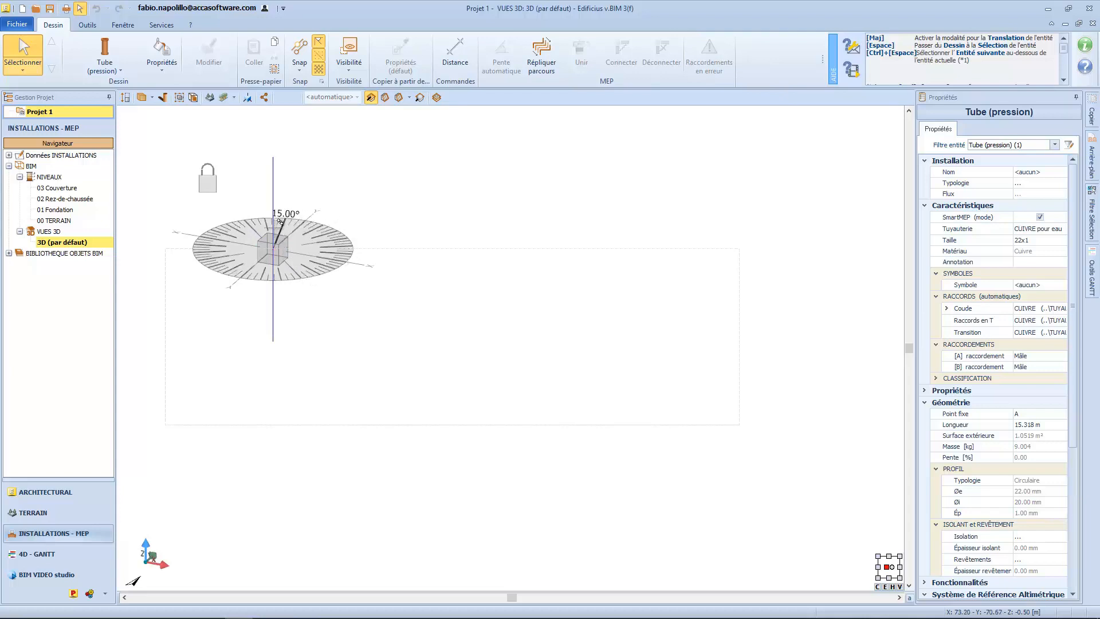
middle_click_drag(263, 262, 320, 341)
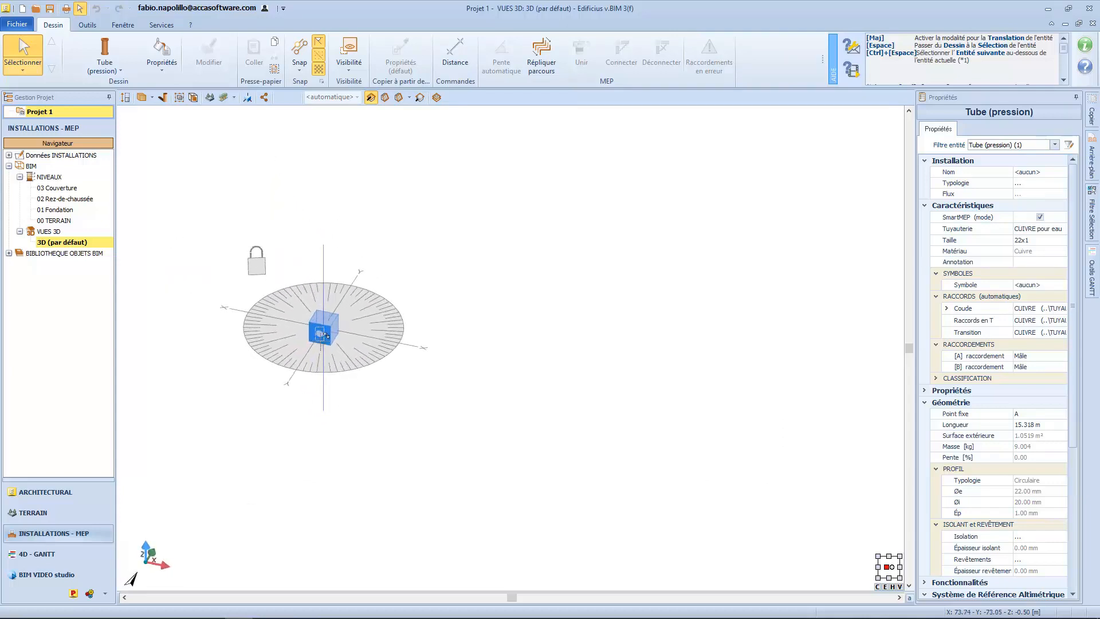
left_click(327, 330)
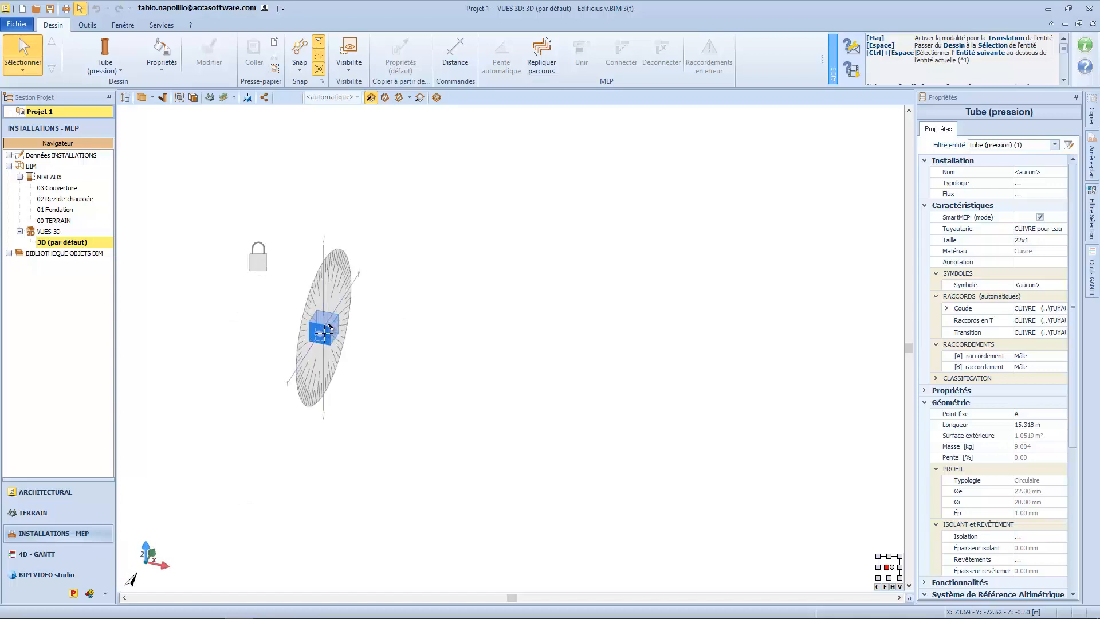
left_click(324, 332)
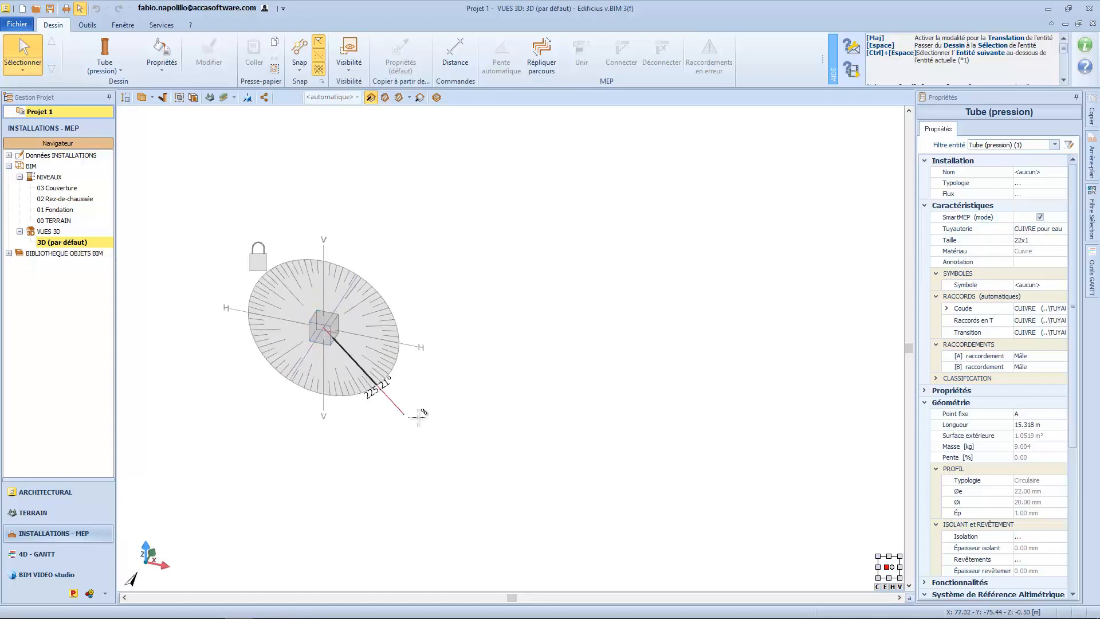
Try the horizontal direction at -90° for the pipe's end and return from the length ruler to the goniometer.
middle_click_drag(430, 422, 445, 398)
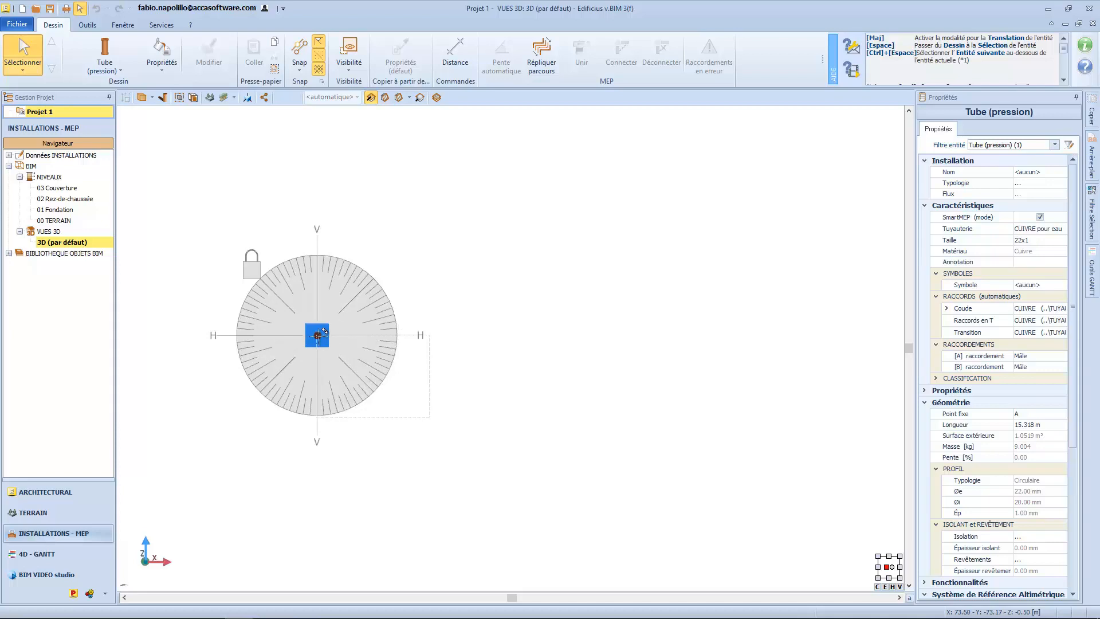
middle_click_drag(318, 336, 322, 334)
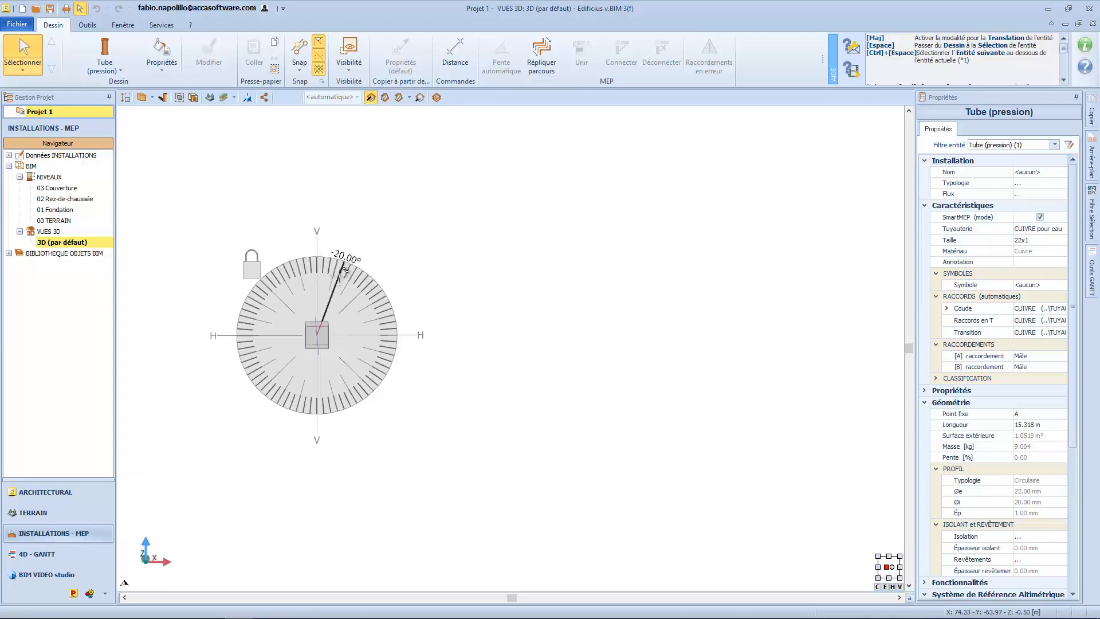
middle_click_drag(349, 341, 302, 341)
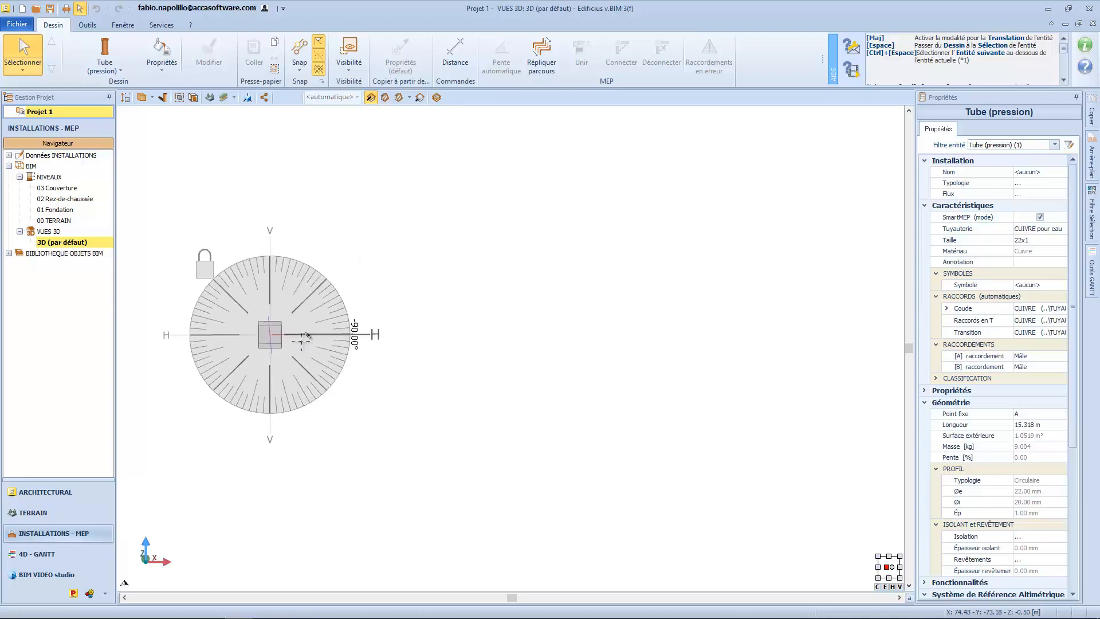
left_click(441, 334)
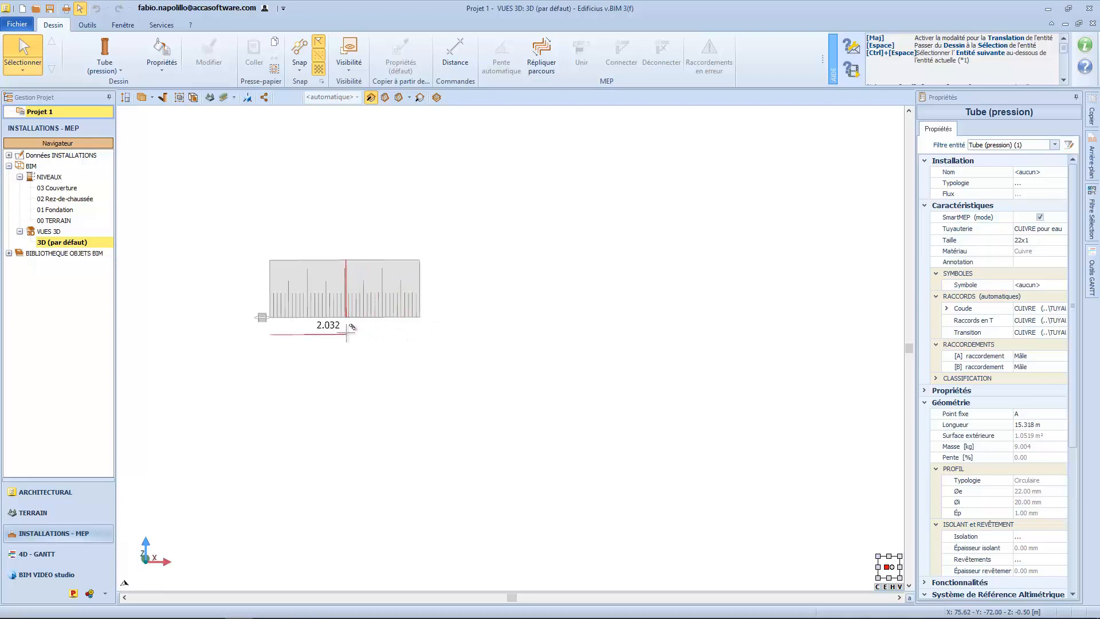
left_click(262, 316)
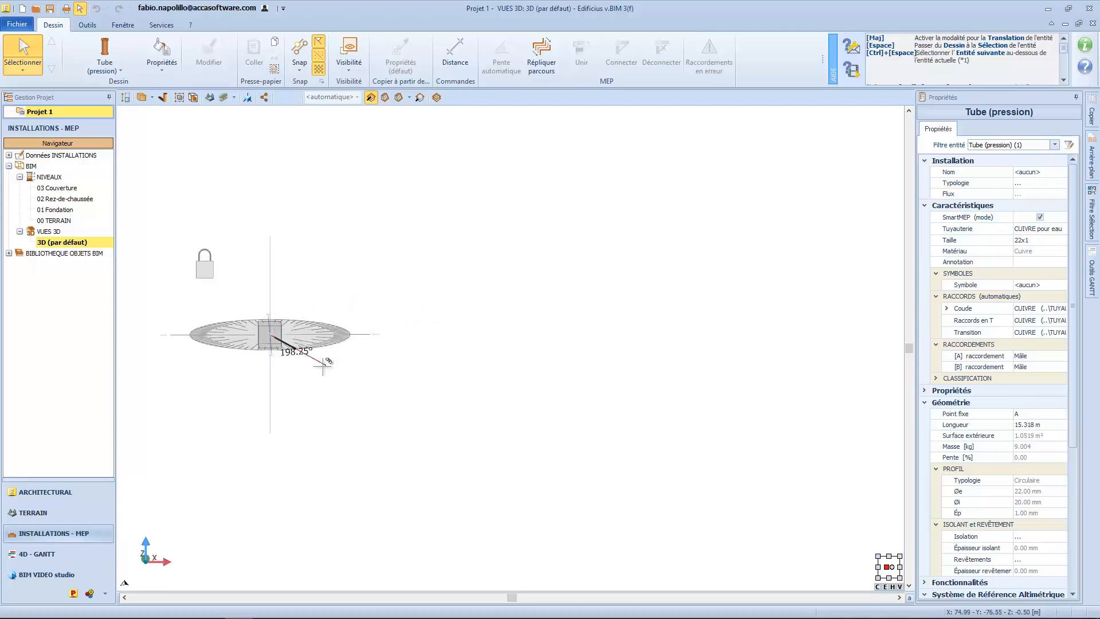
Aim the pipe's end slightly upward in the vertical working plane, set its length to 2.7 m and inspect the resulting pipe.
left_click(274, 341)
mouse_move(280, 337)
middle_mouse_down()
mouse_move(280, 328)
mouse_move(288, 346)
middle_mouse_up()
left_click(281, 337)
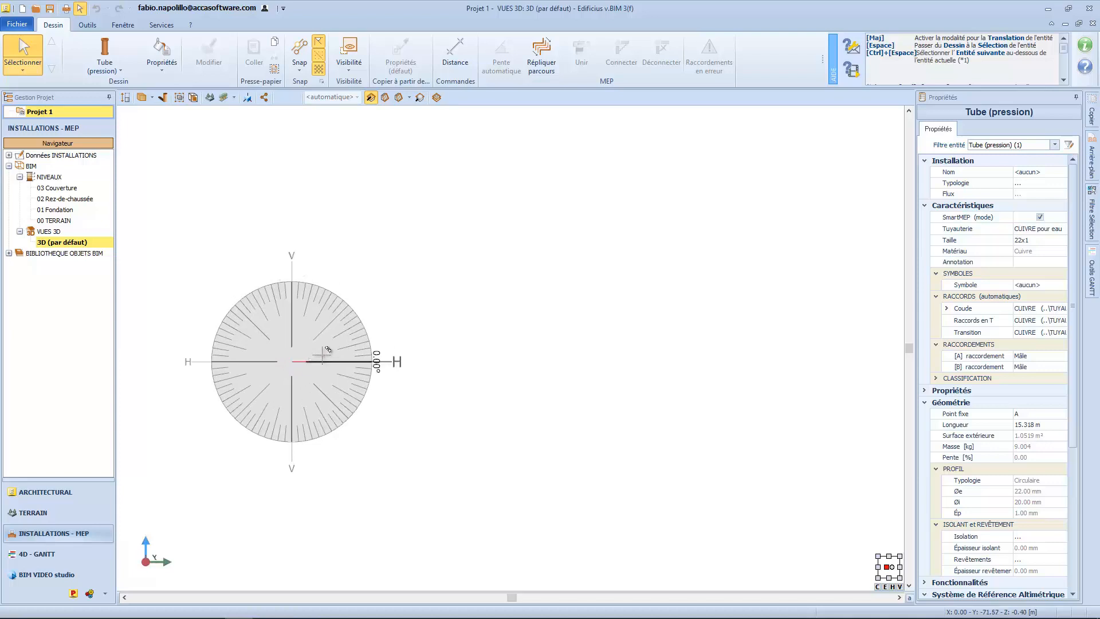
left_click(401, 361)
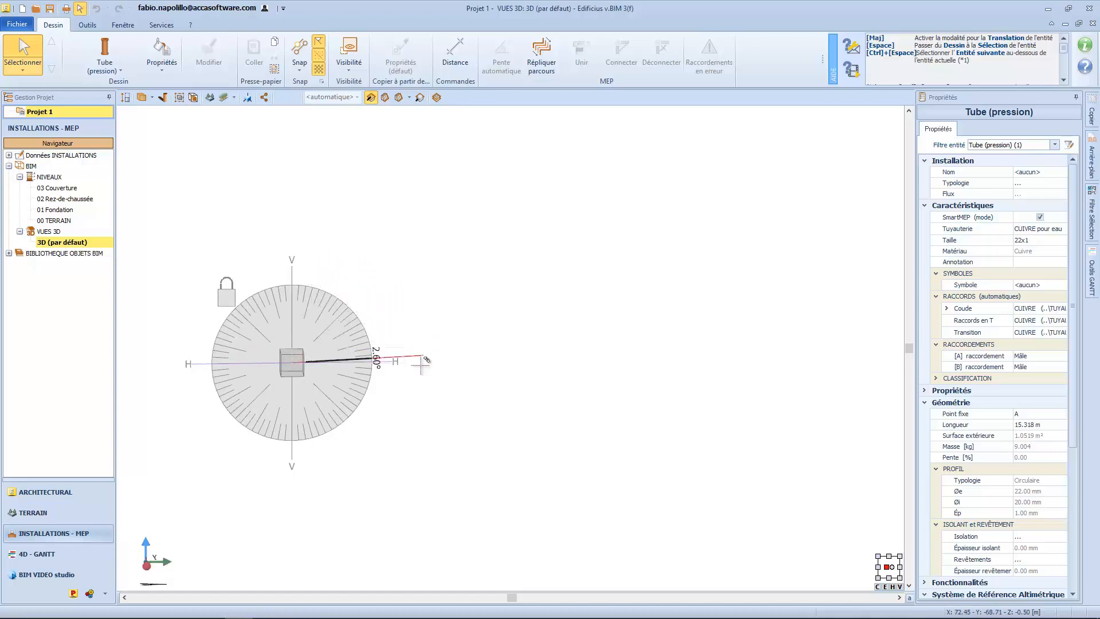
left_click(389, 313)
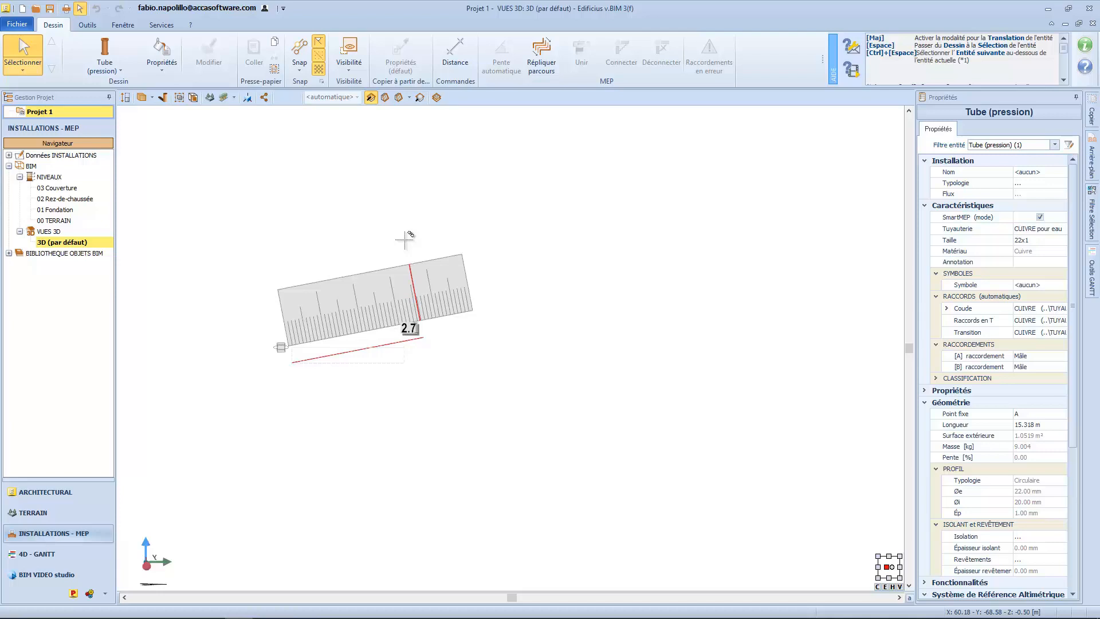
key("Return")
scroll(314, 412, "up", 1)
scroll(589, 363, "up", 3)
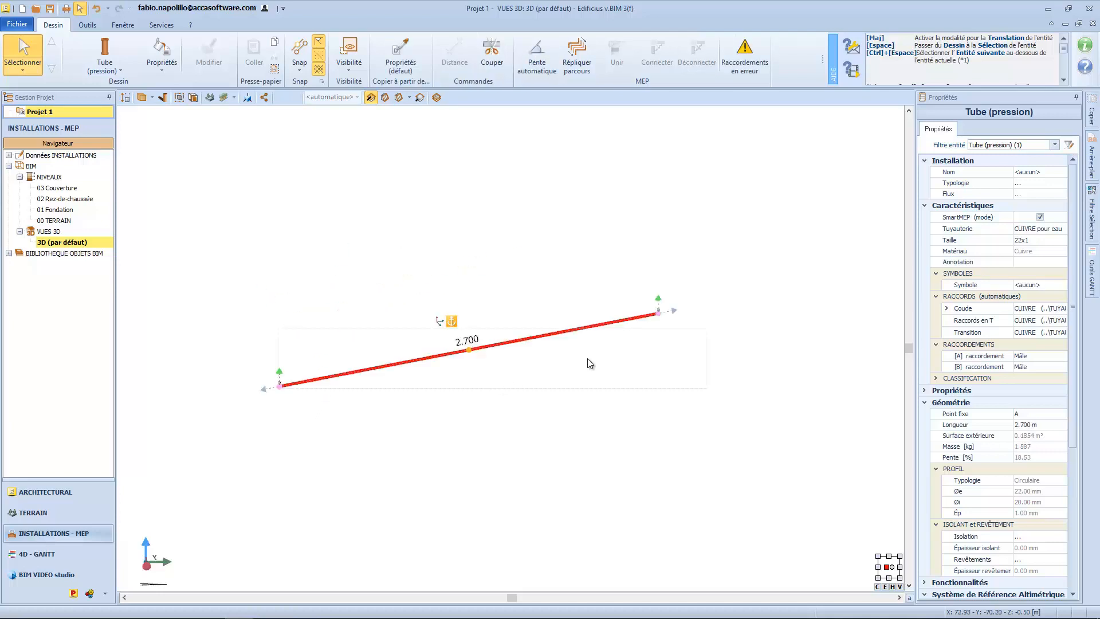
scroll(665, 338, "up", 4)
scroll(658, 306, "up", 2)
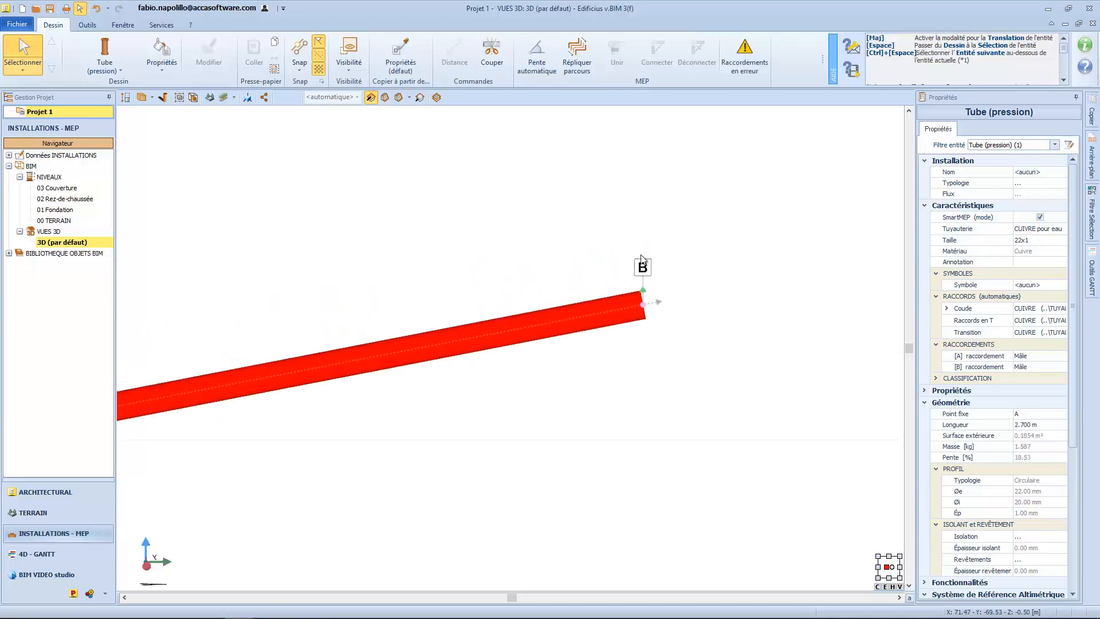
scroll(480, 336, "down", 7)
middle_click_drag(323, 401, 599, 385)
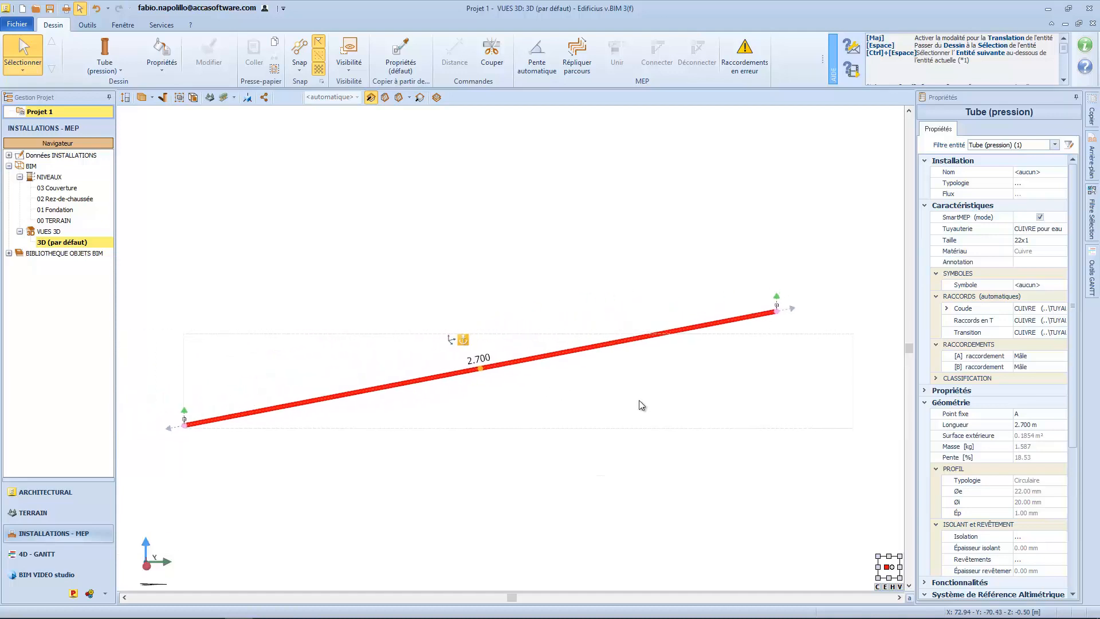
Set the [A] connection of the selected 2.7 m pressure pipe to Femelle and bring its end A into close view.
middle_click_drag(708, 423, 702, 424, "shift")
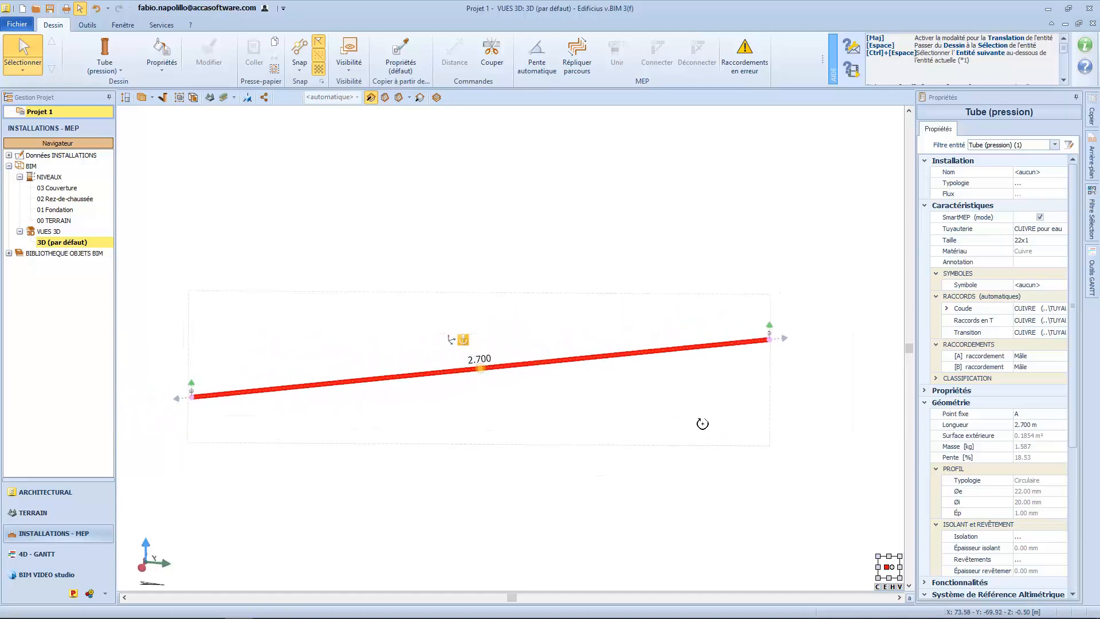
left_click(1031, 356)
left_click(1025, 373)
scroll(279, 391, "up", 3)
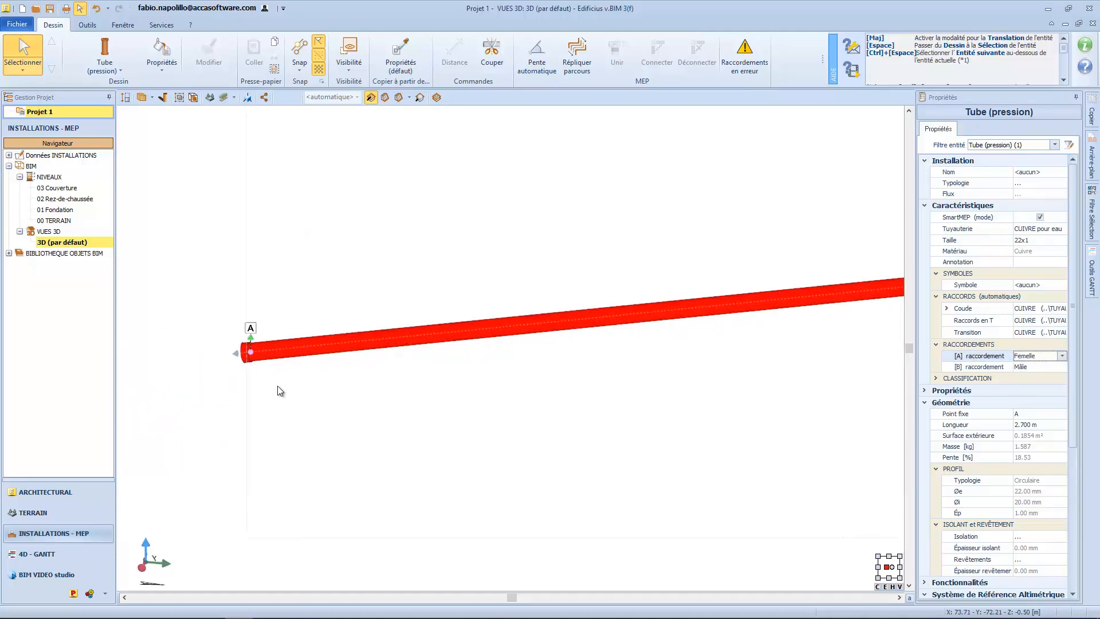
Inspect the pipe along its whole length from end A to end B, and undo the last change.
scroll(279, 389, "up", 2)
scroll(666, 383, "down", 3)
middle_click_drag(761, 324, 350, 344)
middle_click_drag(805, 332, 443, 373)
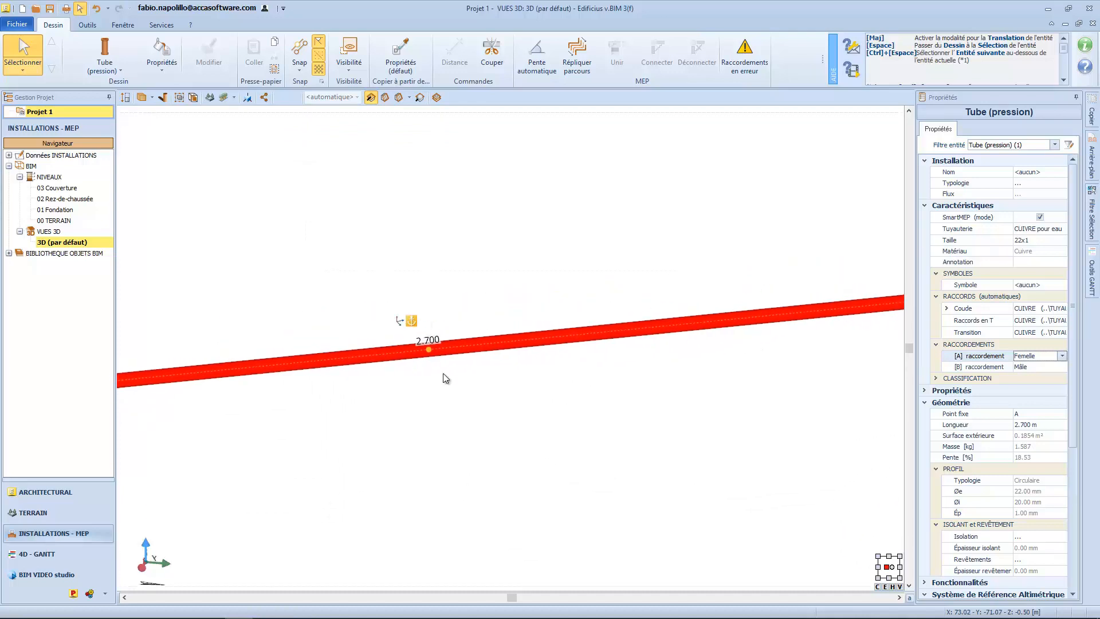
middle_click_drag(828, 311, 410, 361)
middle_click_drag(685, 343, 647, 374)
scroll(488, 422, "down", 3)
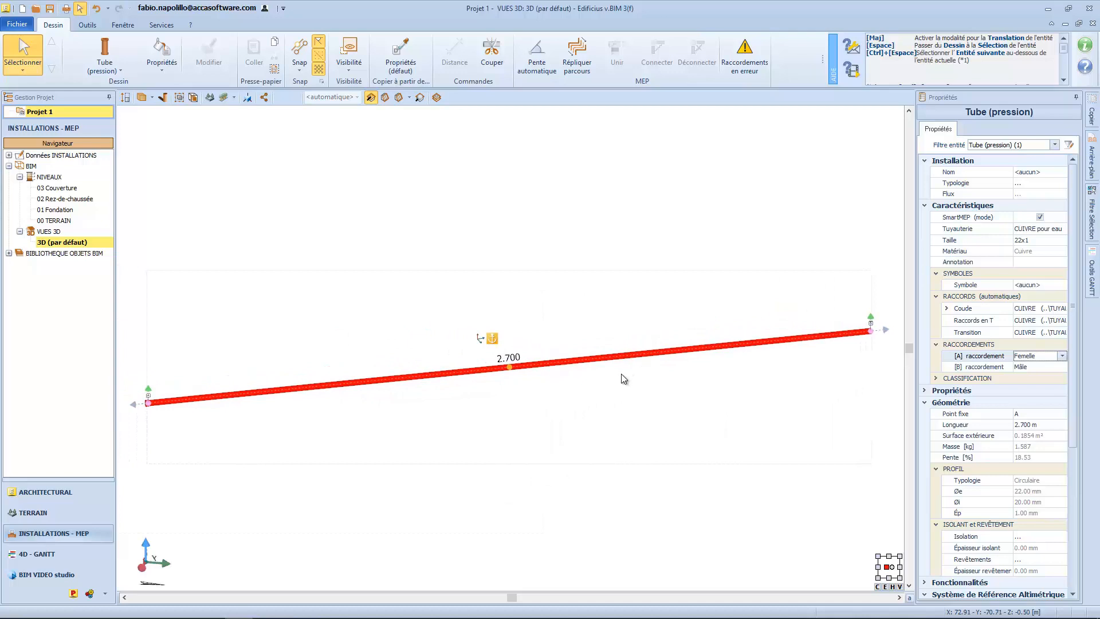
key("ctrl+z")
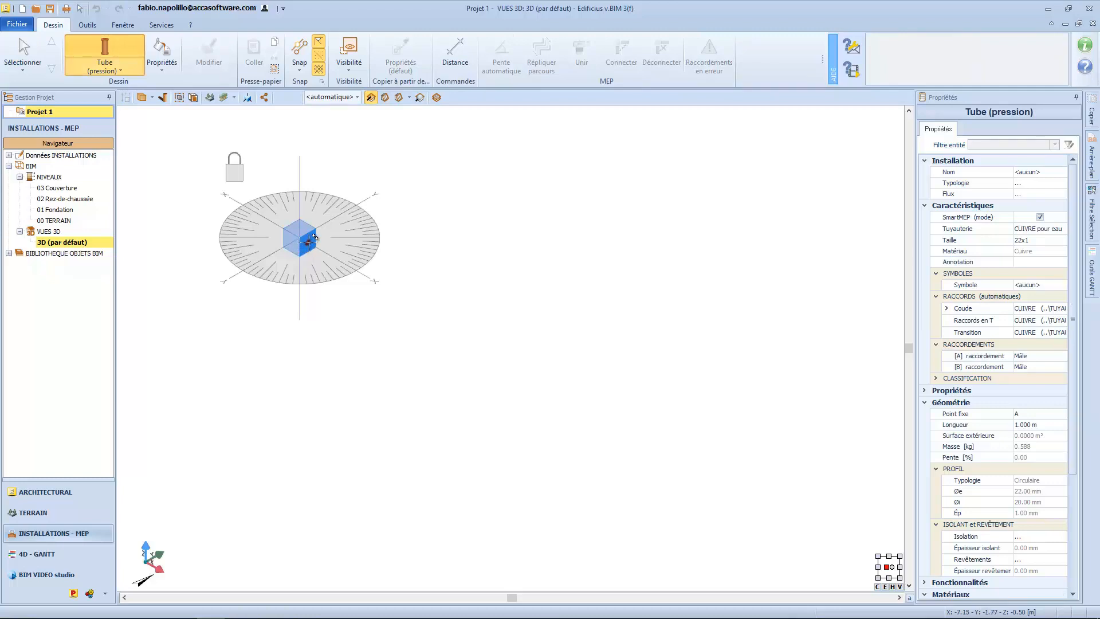
Draw a horizontal pressure pipe about 12.8 m long in the 3D view, using the goniometer's vertical working plane.
left_click(314, 237)
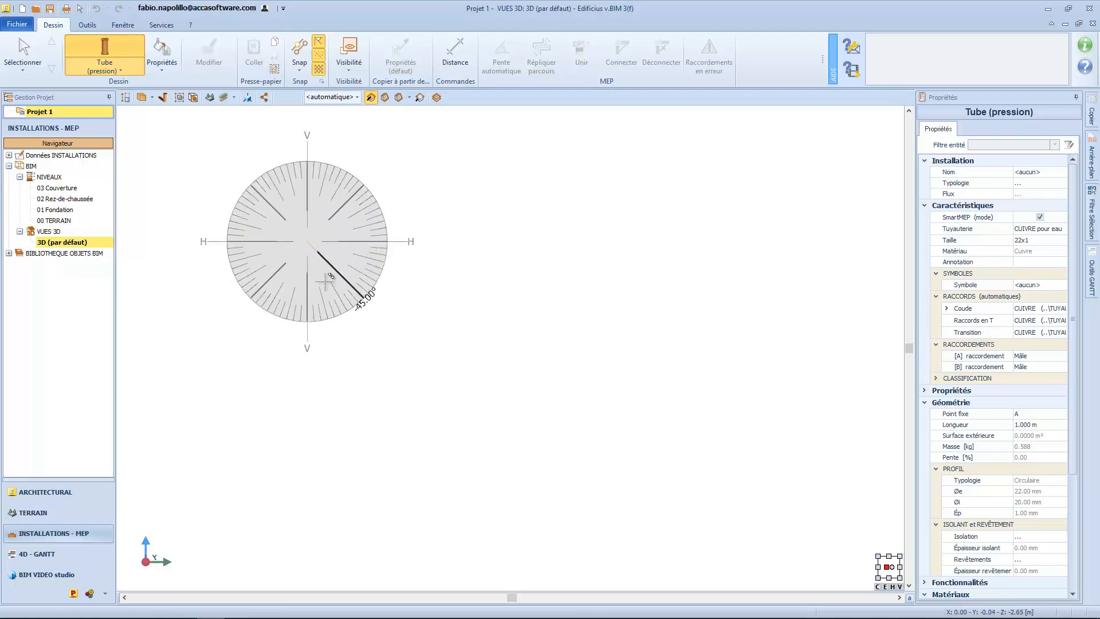
left_click(466, 241)
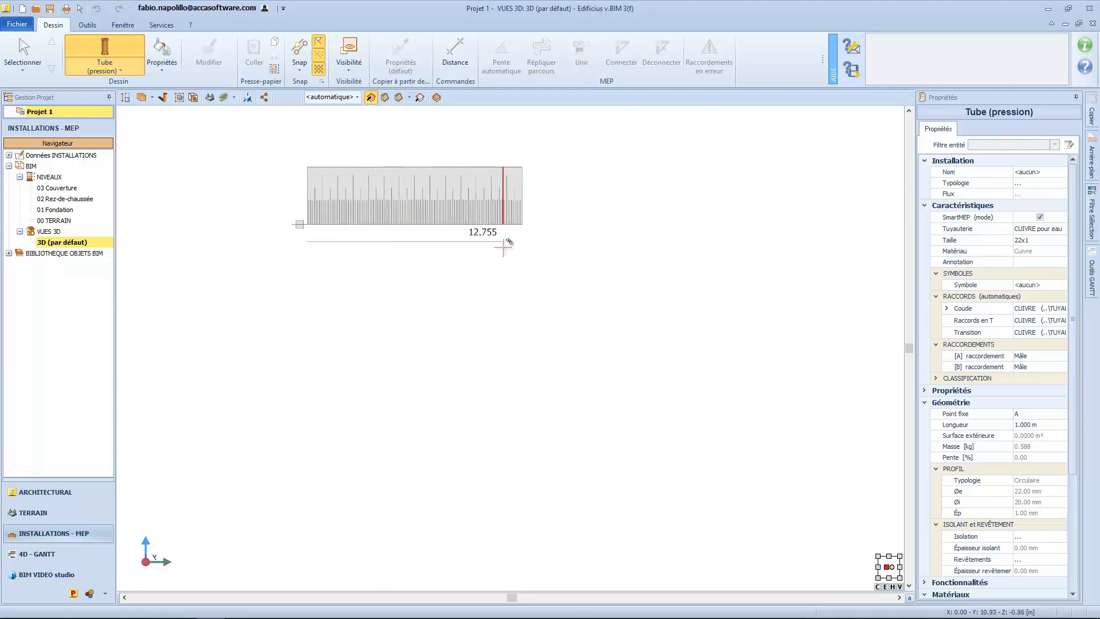
left_click(501, 241)
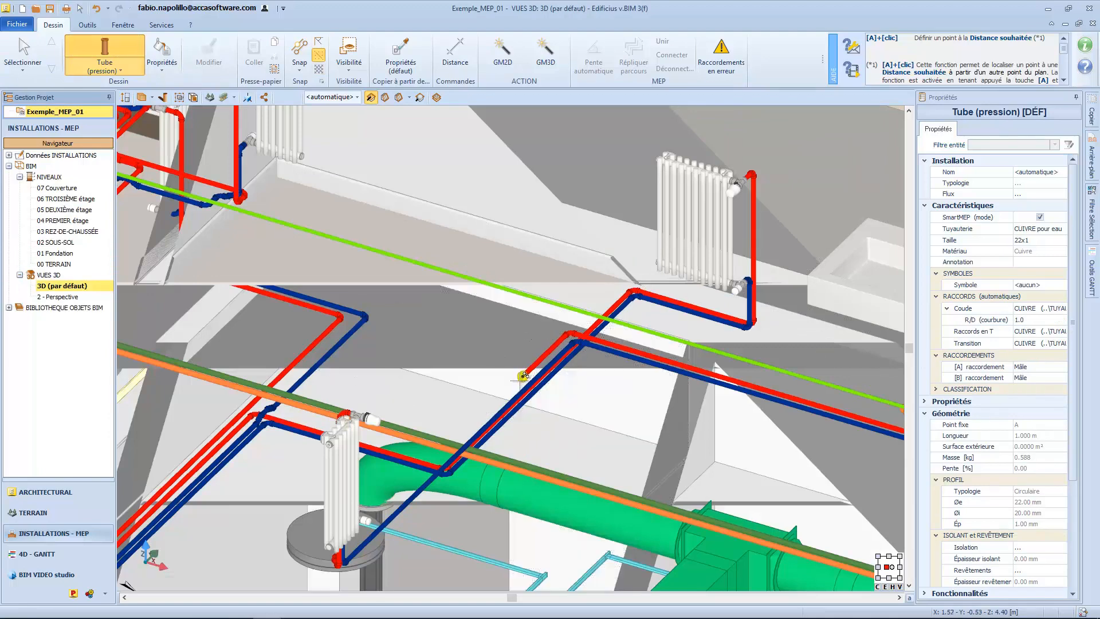
Draw a horizontal pressure pipe from the red pipe's open end in the Exemple_MEP_01 3D model, using the goniometer's vertical plane and plane lock.
left_click(523, 375)
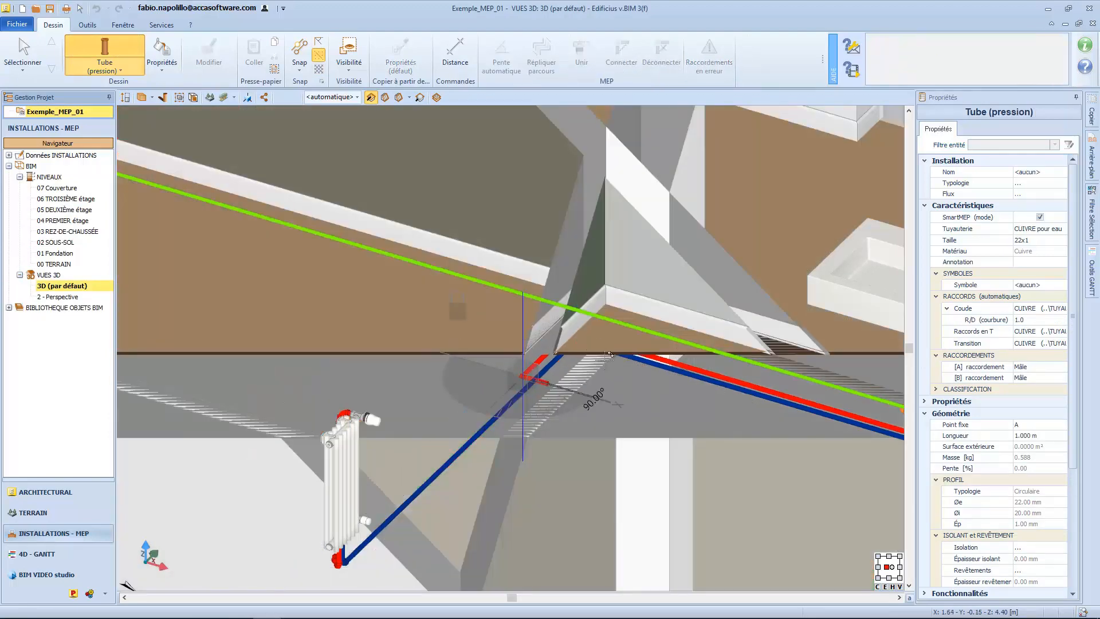
left_click(520, 379)
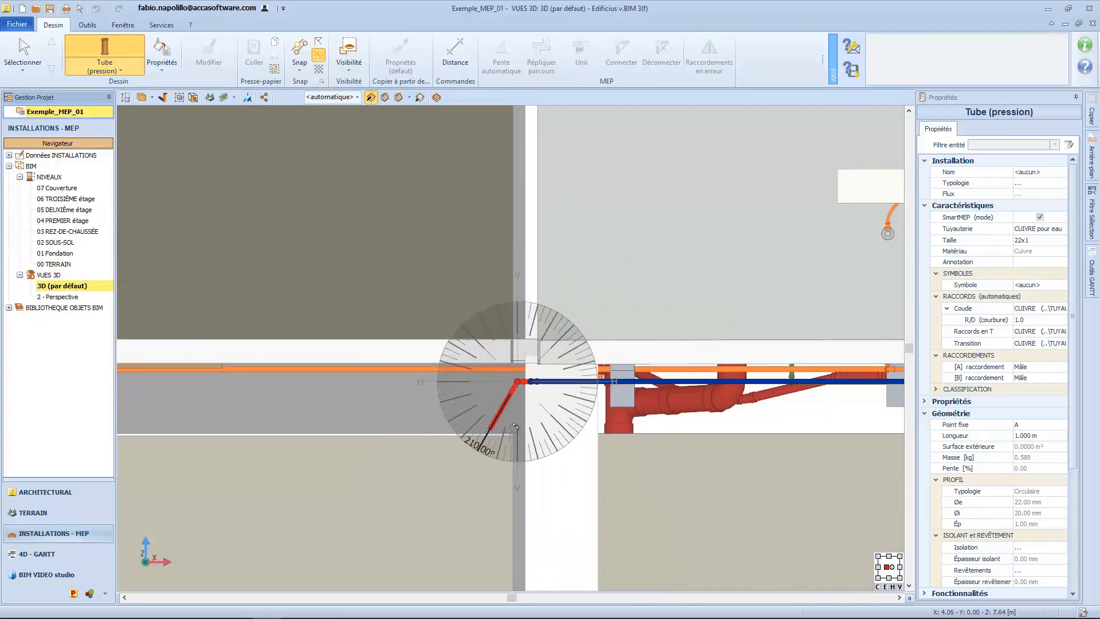
key("space")
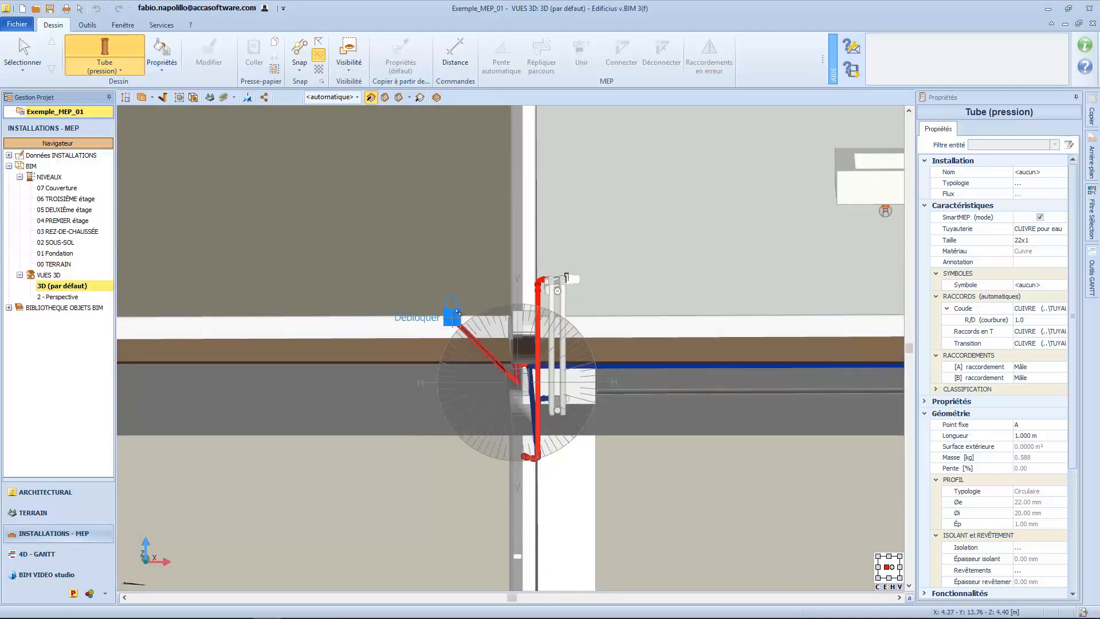
key("space")
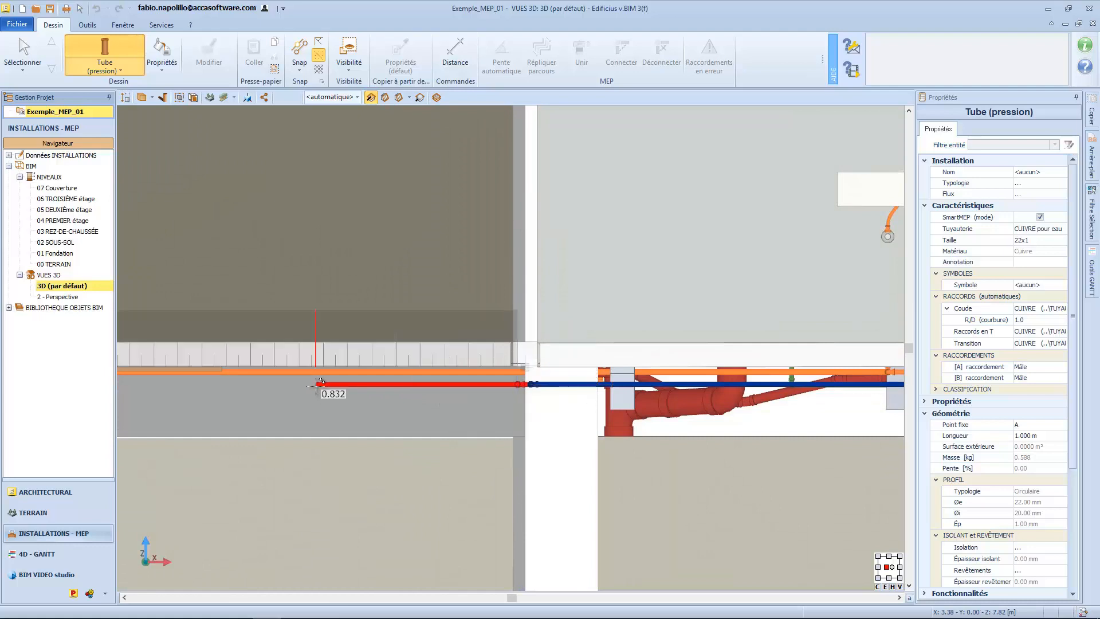
left_click(204, 384)
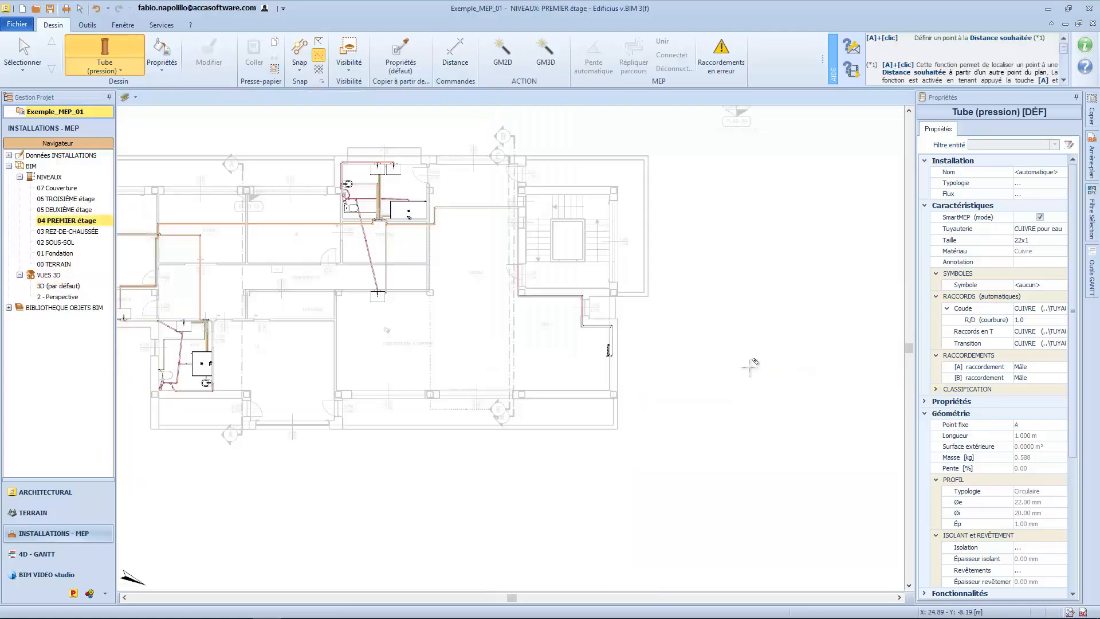
Draw a pressure pipe about 0.94 m long on the PREMIER étage plan, from near the red pipe's end toward the radiator, returning once from ruler to goniometer.
middle_click_drag(750, 368, 647, 381)
scroll(523, 357, "up", 8)
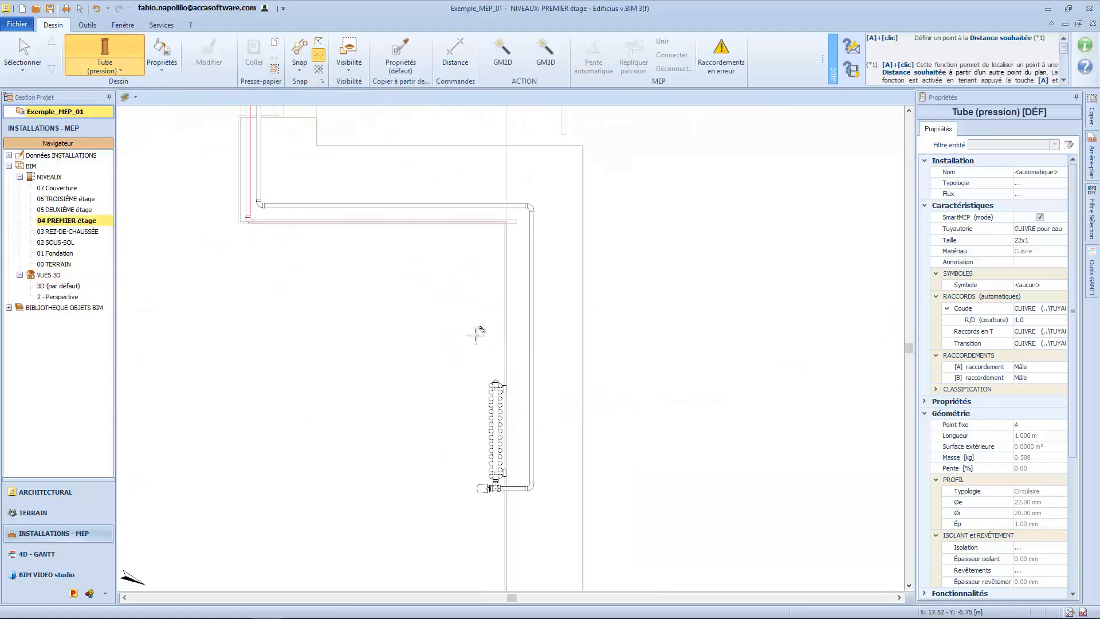
middle_click_drag(475, 335, 597, 363)
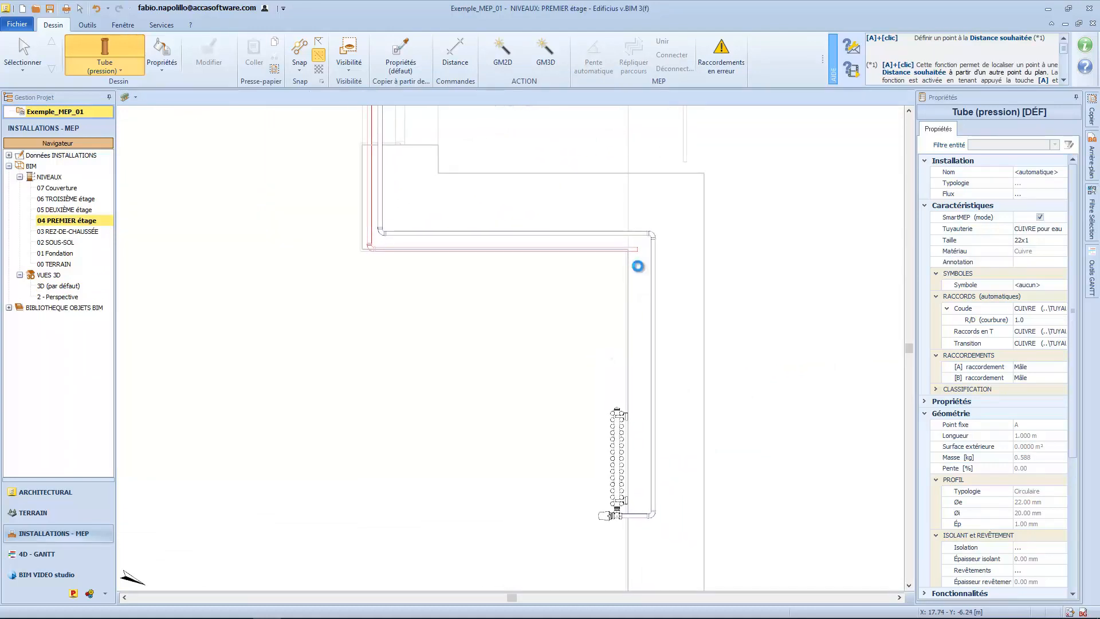
left_click(637, 266)
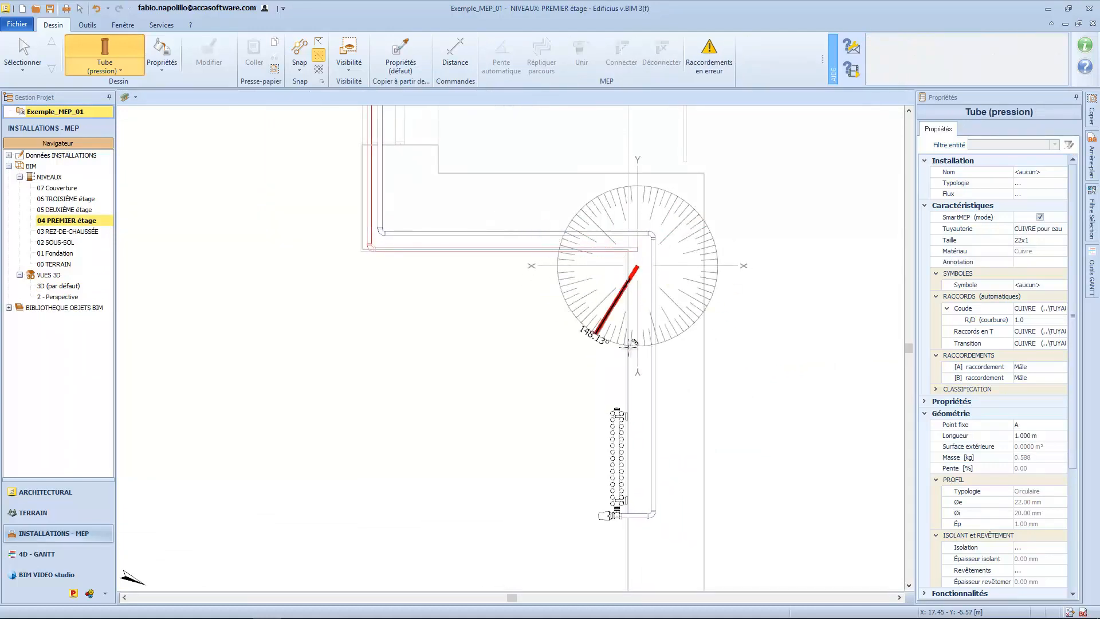
left_click(649, 394)
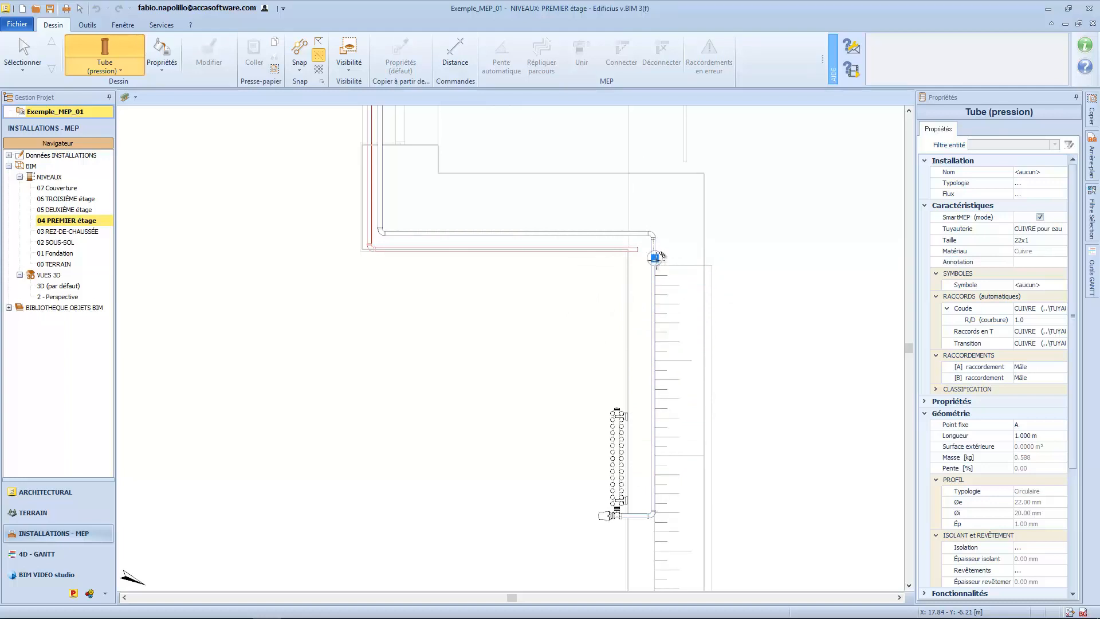
key("Escape")
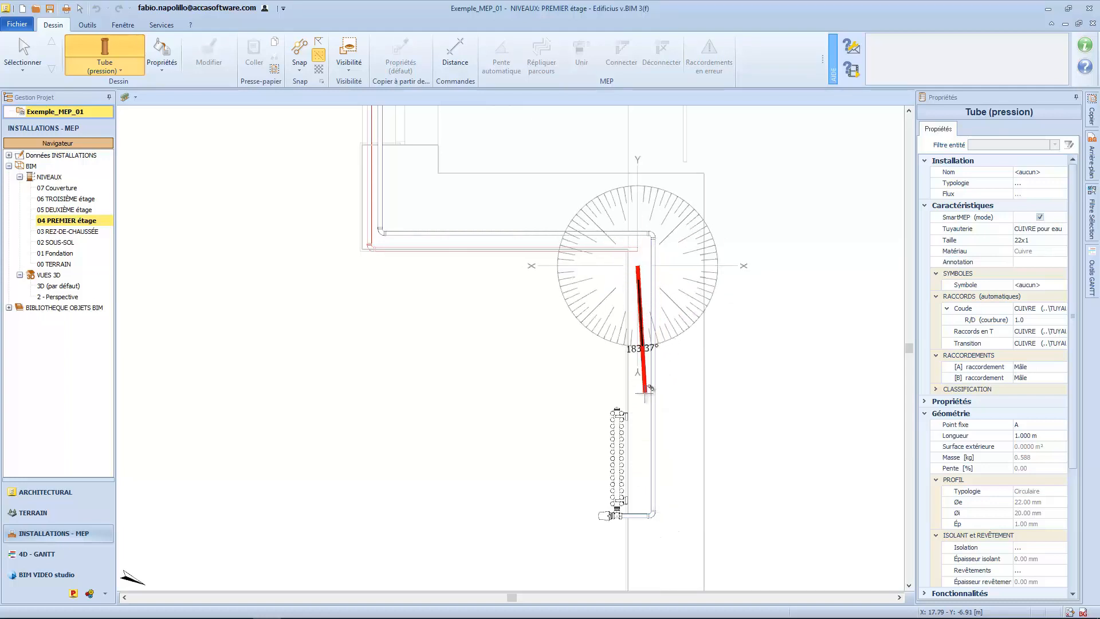
left_click(642, 413)
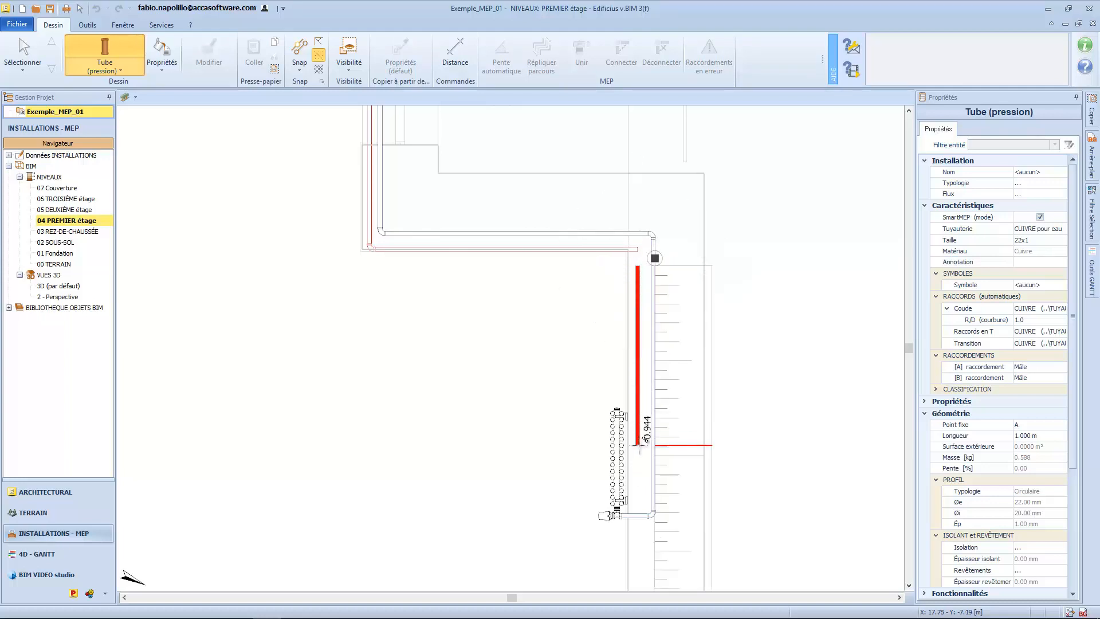
left_click(638, 445)
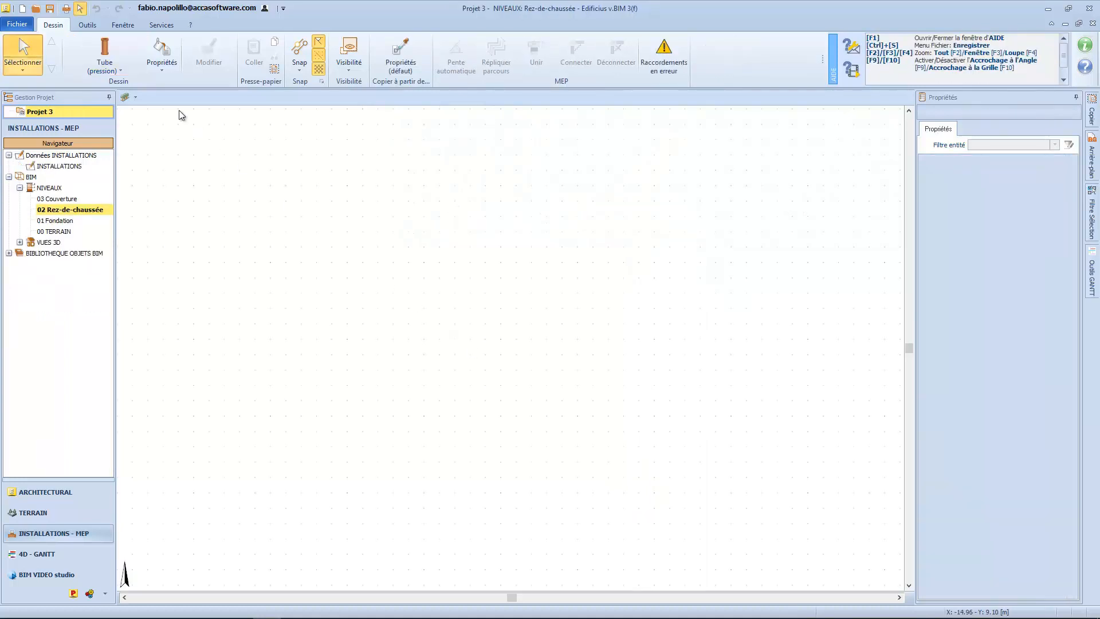
Start a pressure pipe on the Rez-de-chaussée level of Projet 3 and assign it to the Chauffage installation.
left_click(105, 55)
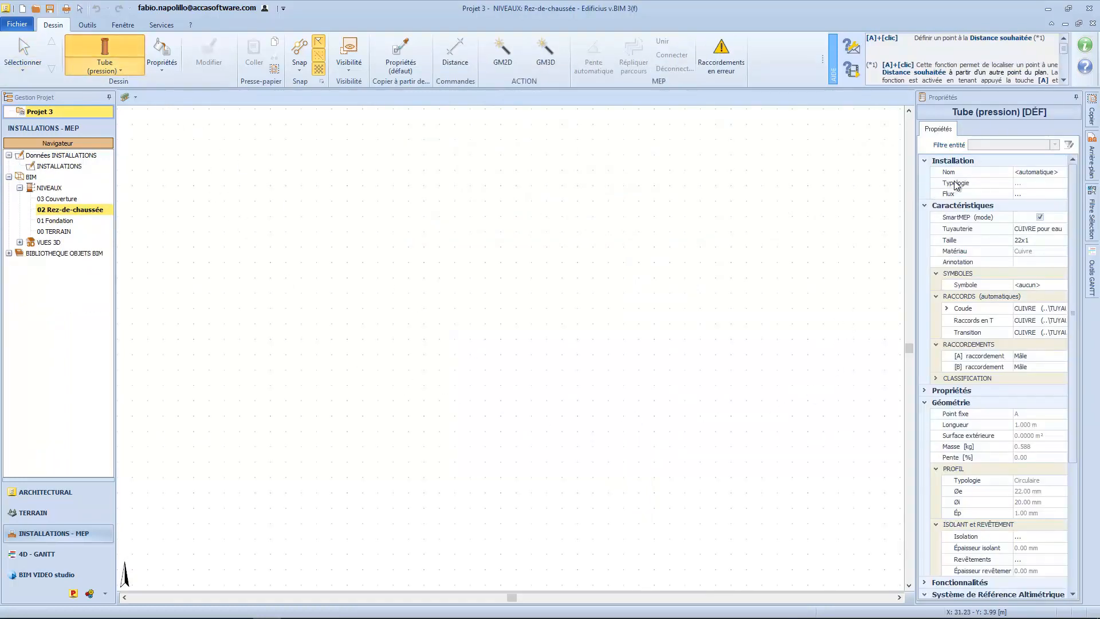
left_click(1030, 172)
left_click(1039, 189)
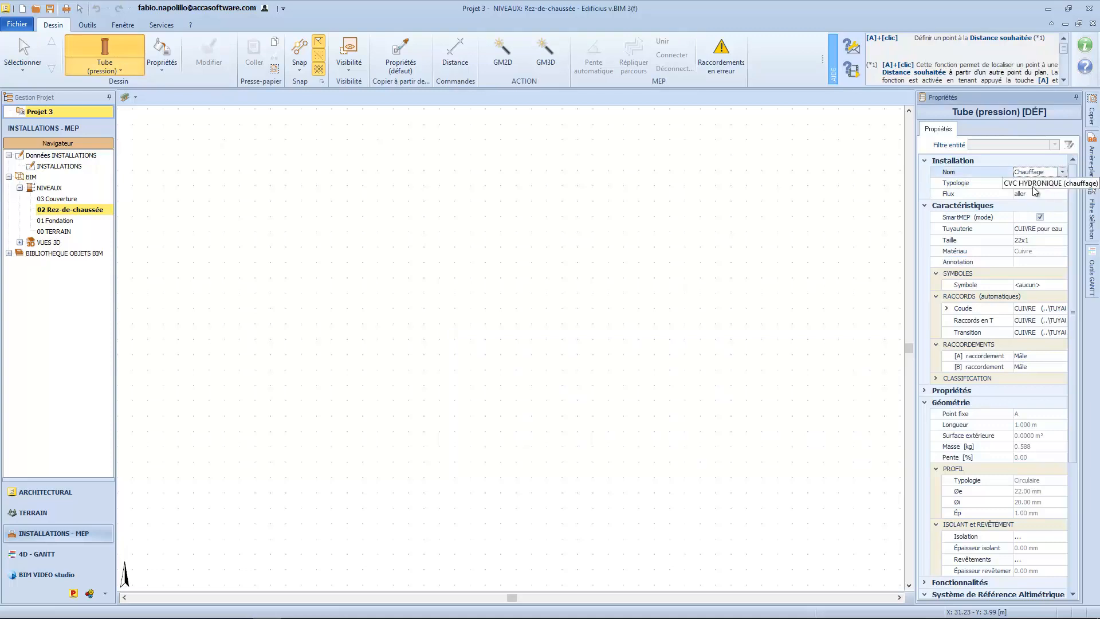
Choose PRFV PN20 SN 10000 from the BIM object library as the default pipe type.
left_click(1053, 227)
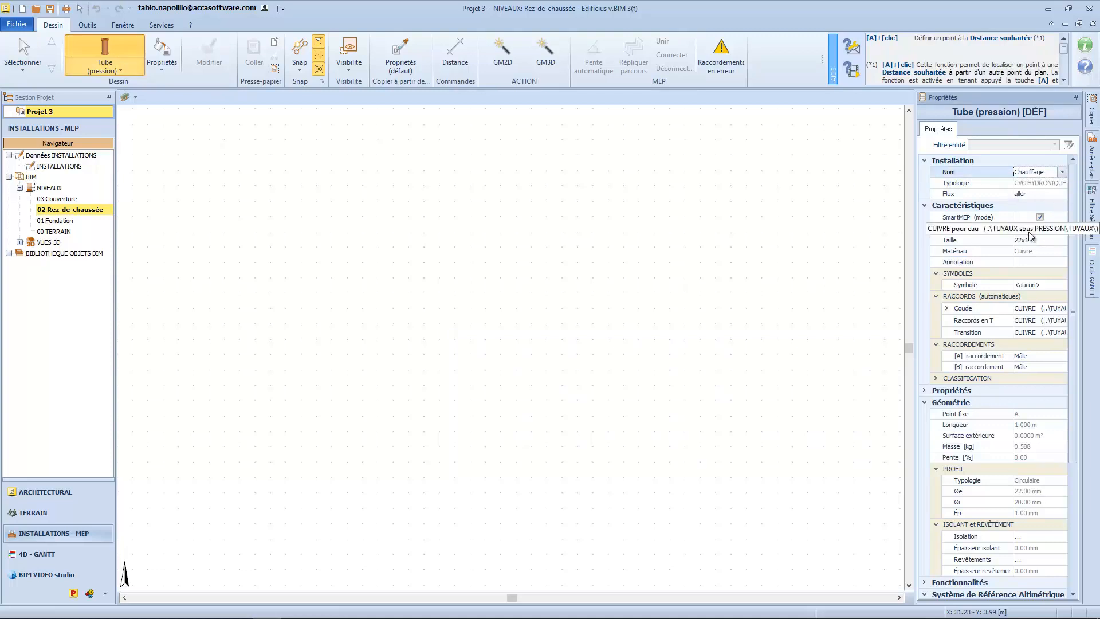
left_click(1060, 229)
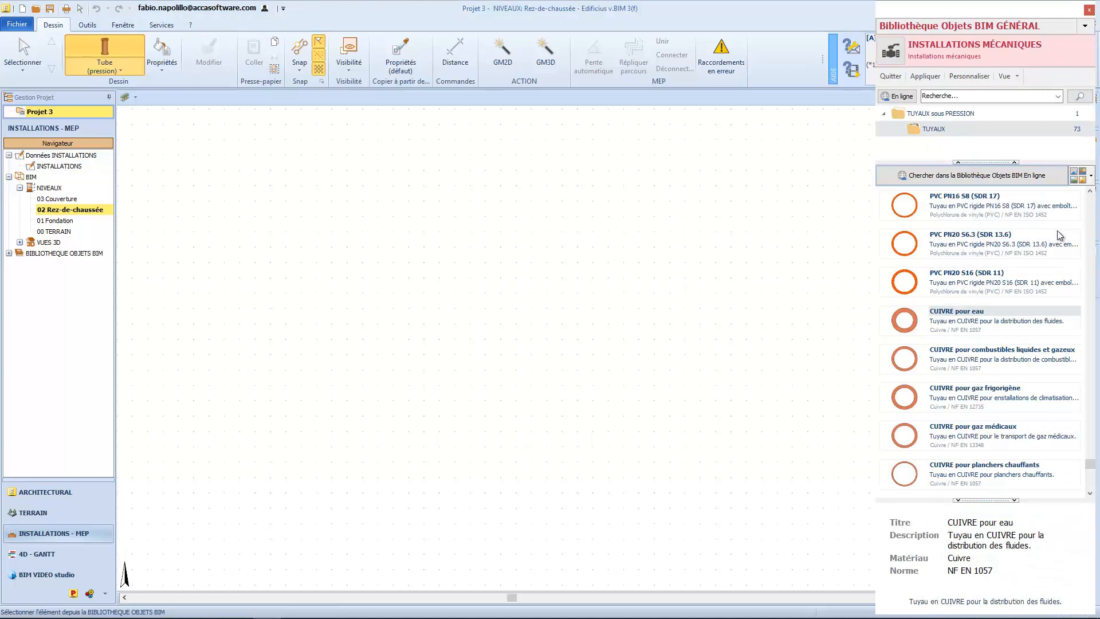
scroll(1034, 286, "up", 8)
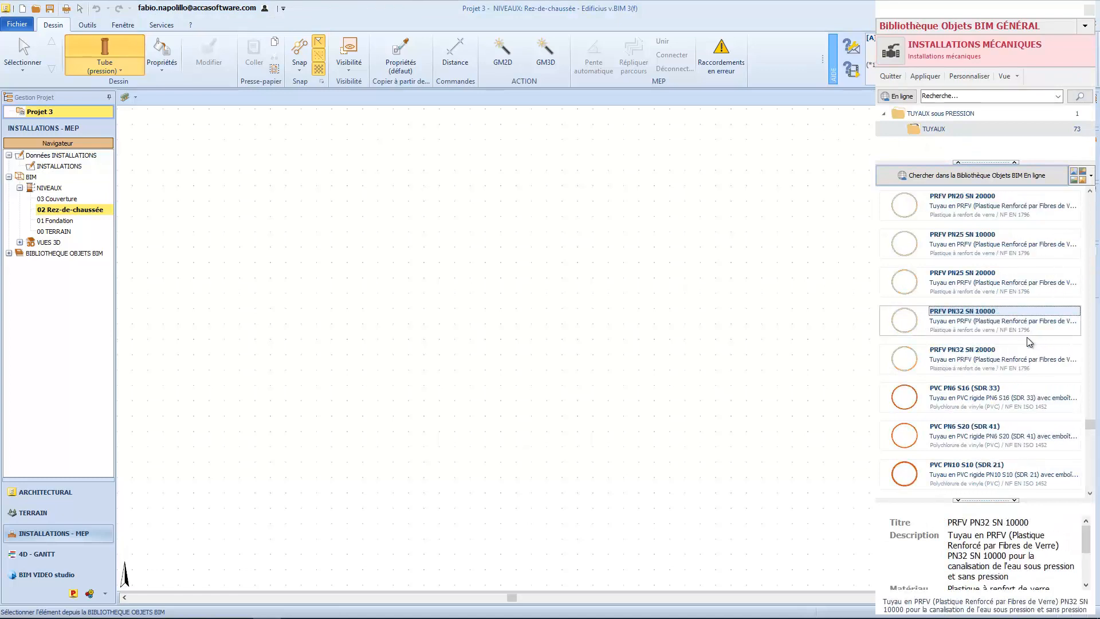
scroll(979, 332, "up", 2)
double_click(955, 246)
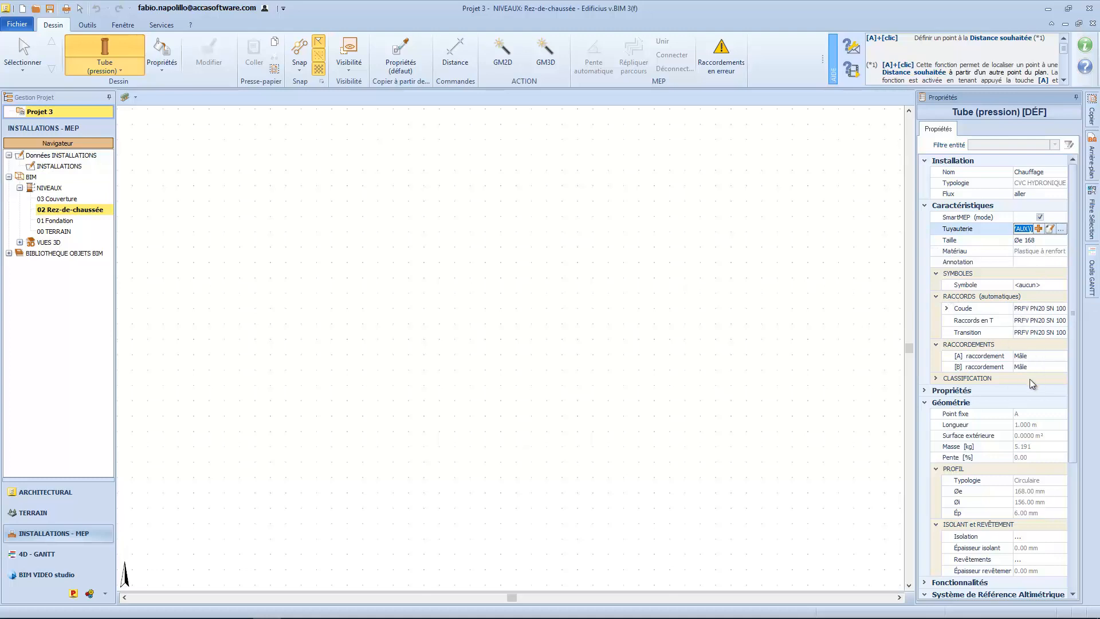
Draw a horizontal PRFV pressure pipe about 1.2 m long on the Rez-de-chaussée plan with the goniometer and length ruler.
left_click(383, 320)
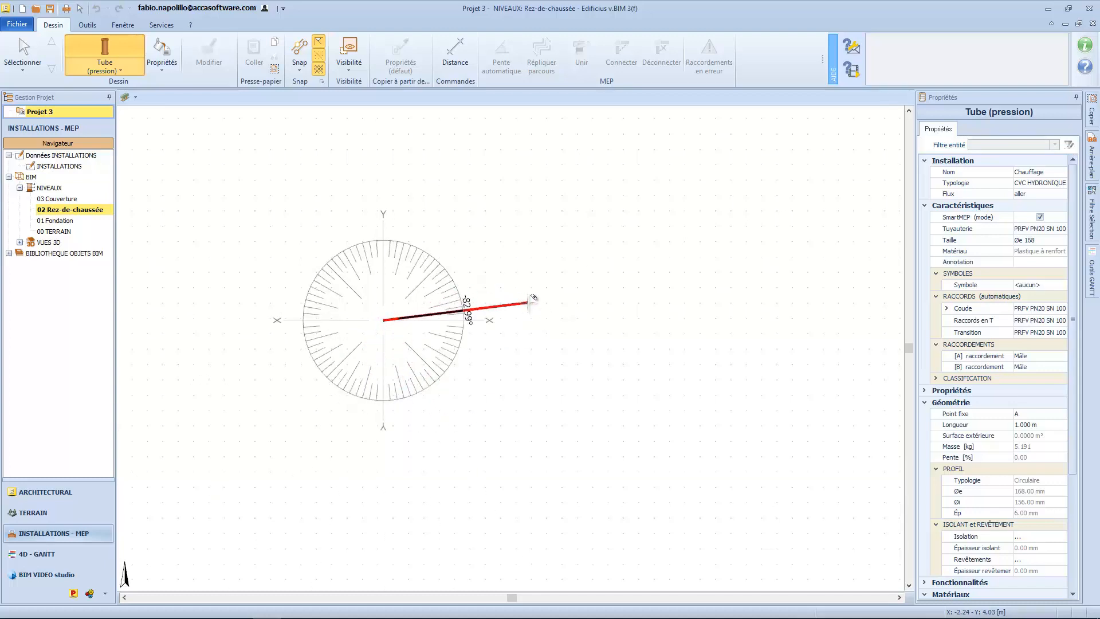
left_click(634, 307)
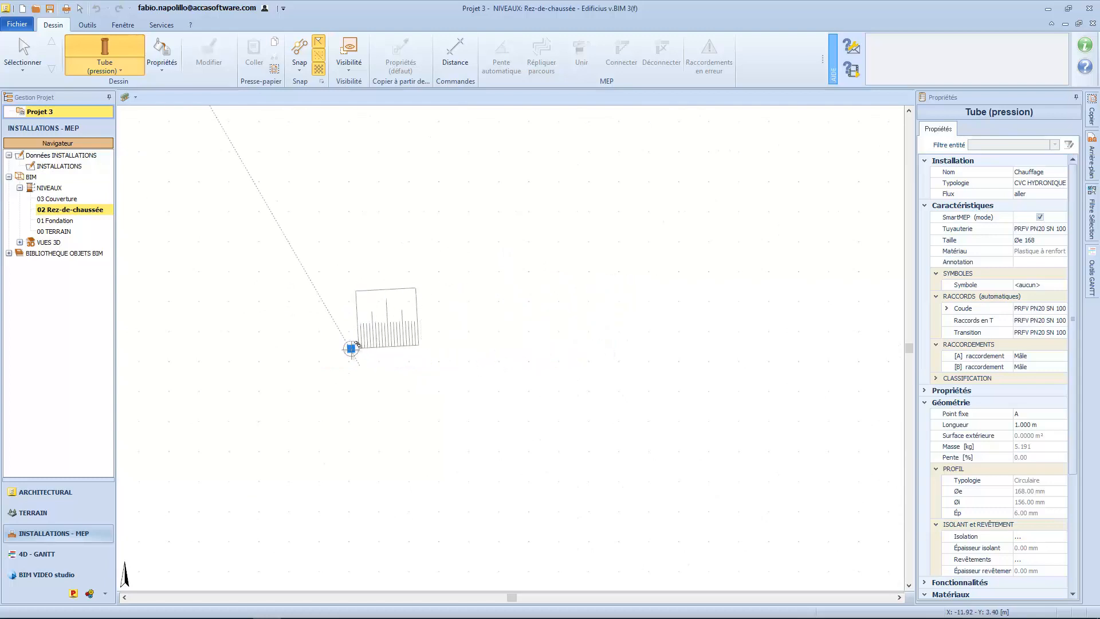
left_click(360, 365)
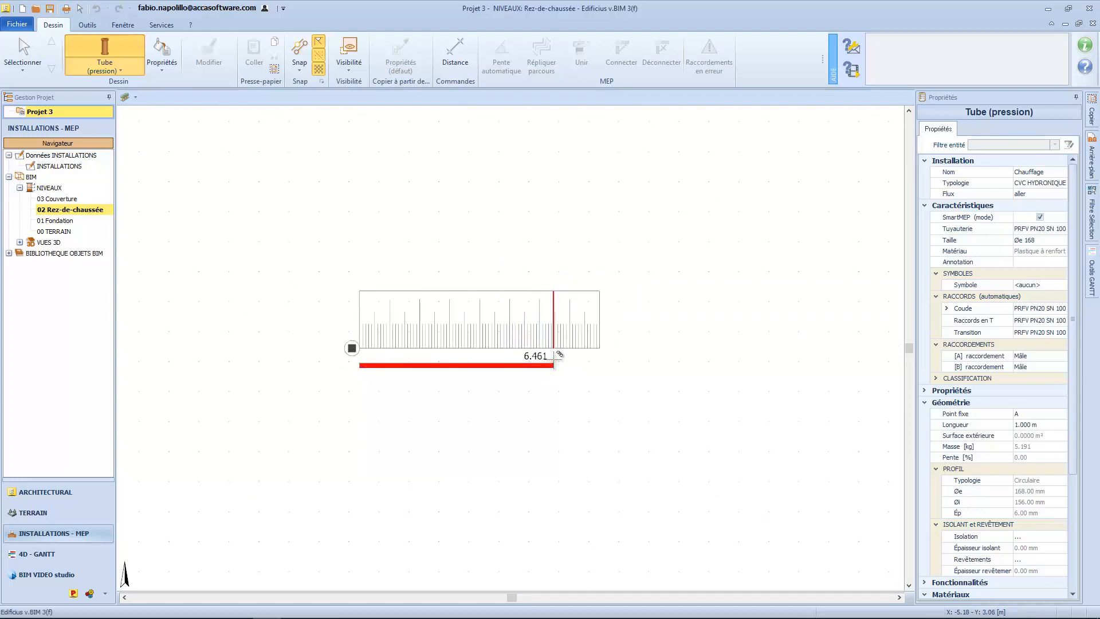
scroll(556, 360, "up", 2)
middle_click_drag(534, 379, 608, 418)
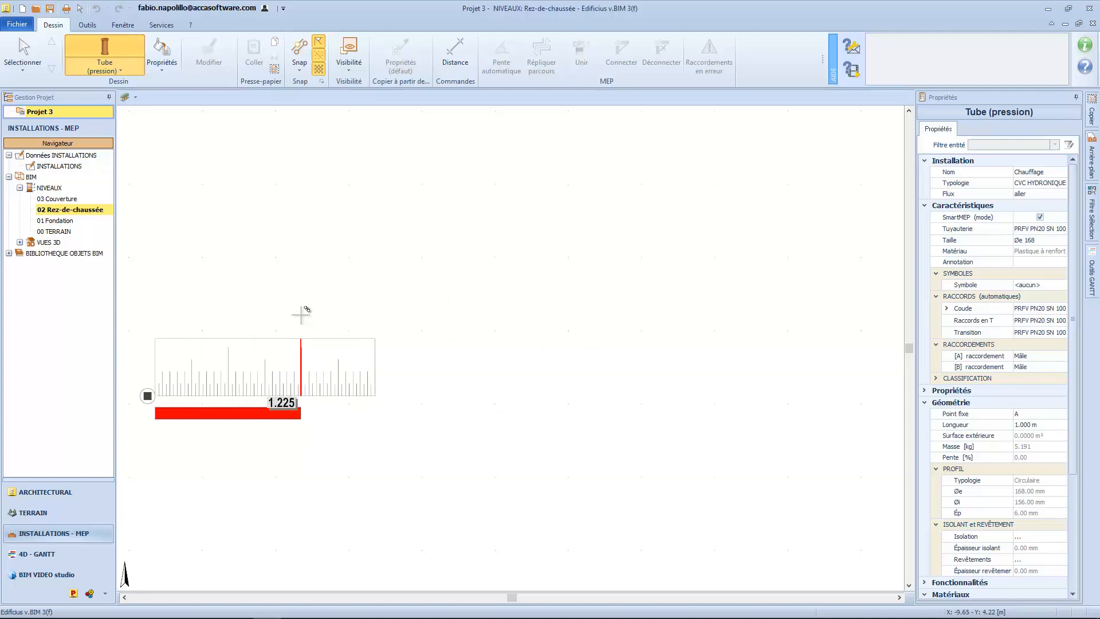
key("Escape")
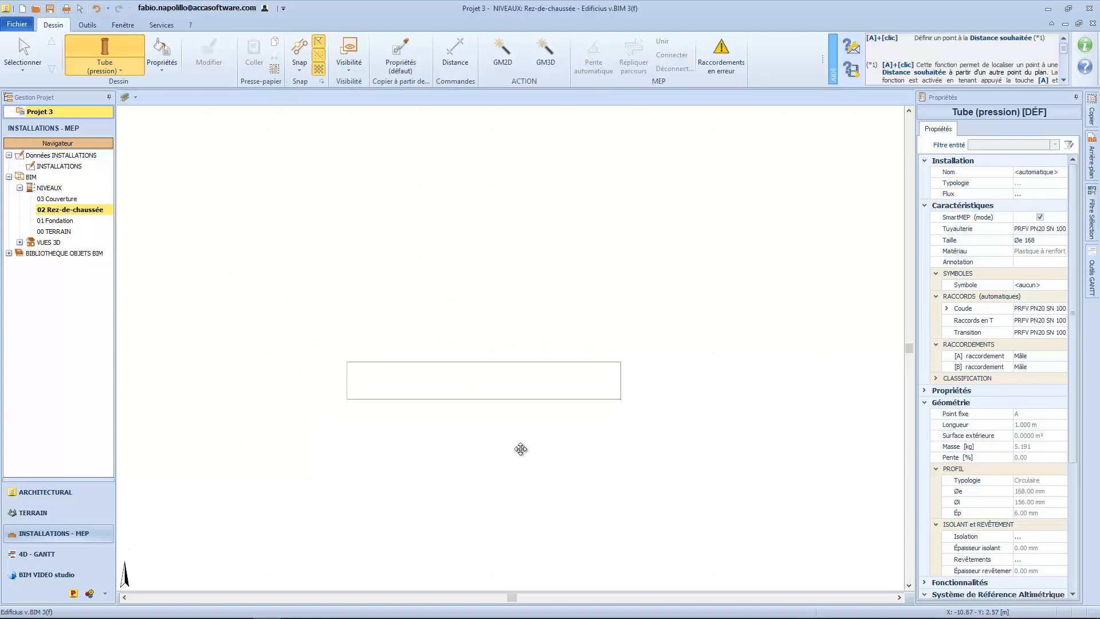
Select the new PRFV pipe, set its [A] connection to Femelle and deselect it.
left_click(468, 403)
middle_click_drag(477, 455, 490, 413)
scroll(466, 409, "down", 1)
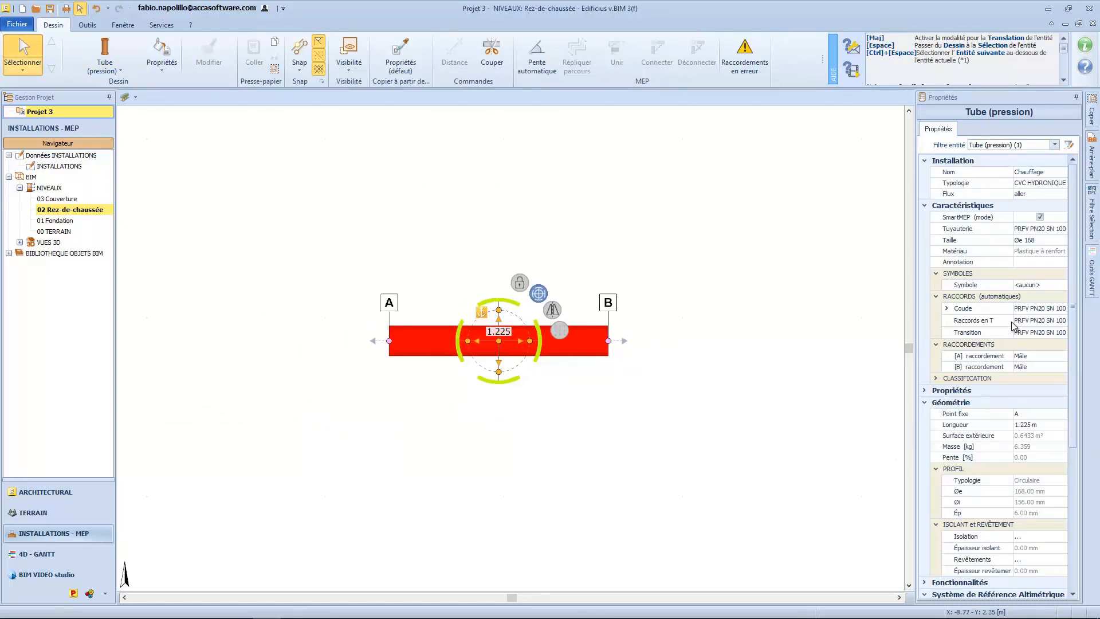
left_click(1038, 357)
left_click(1037, 357)
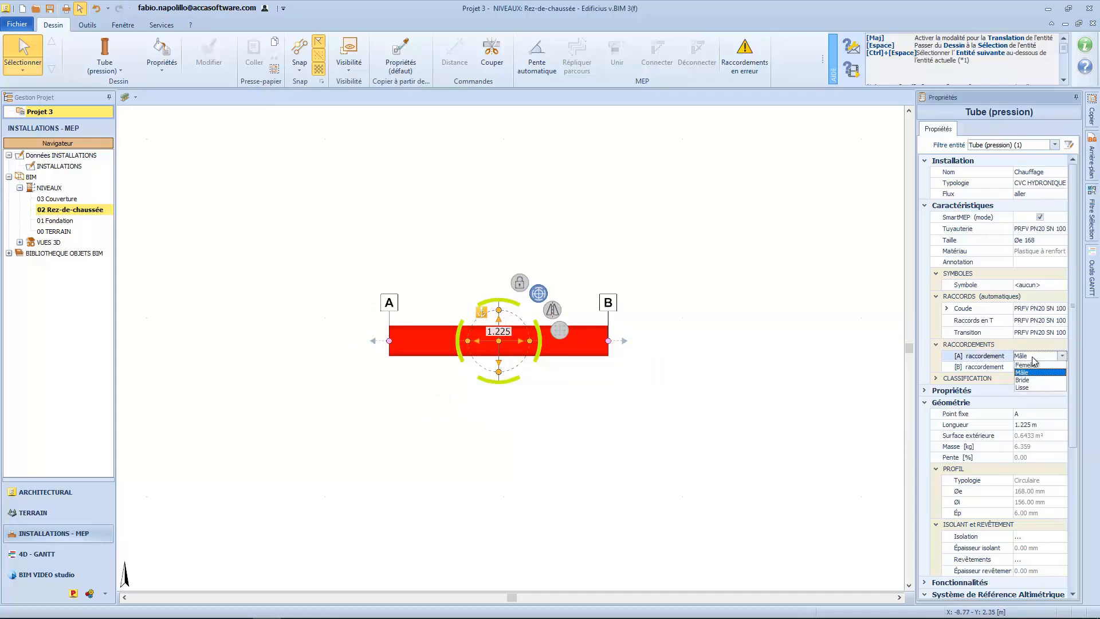
left_click(1025, 370)
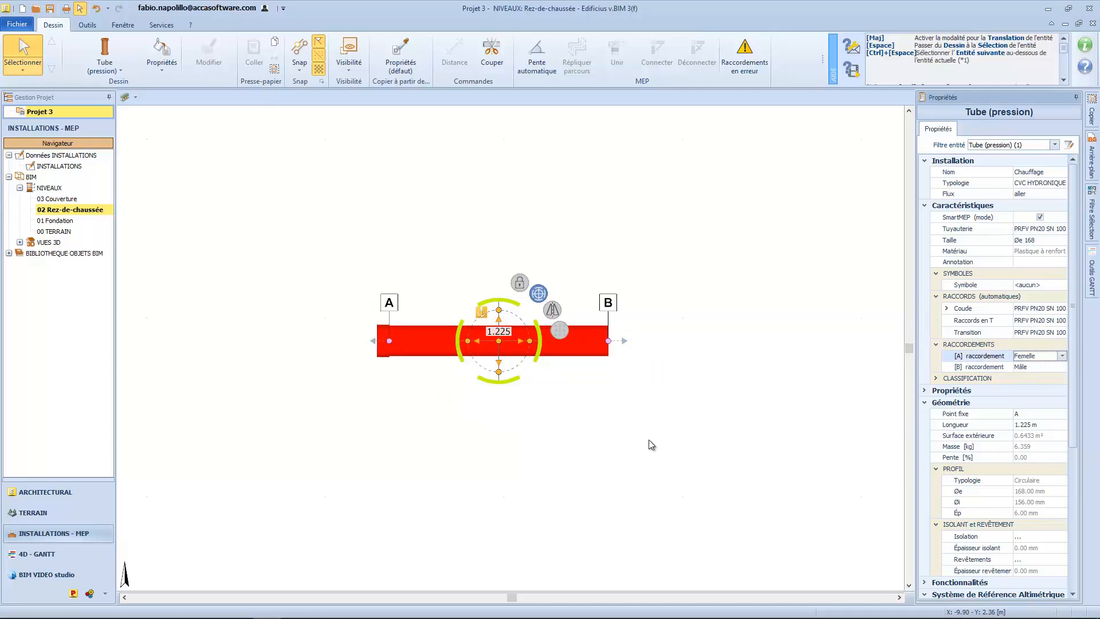
left_click(482, 425)
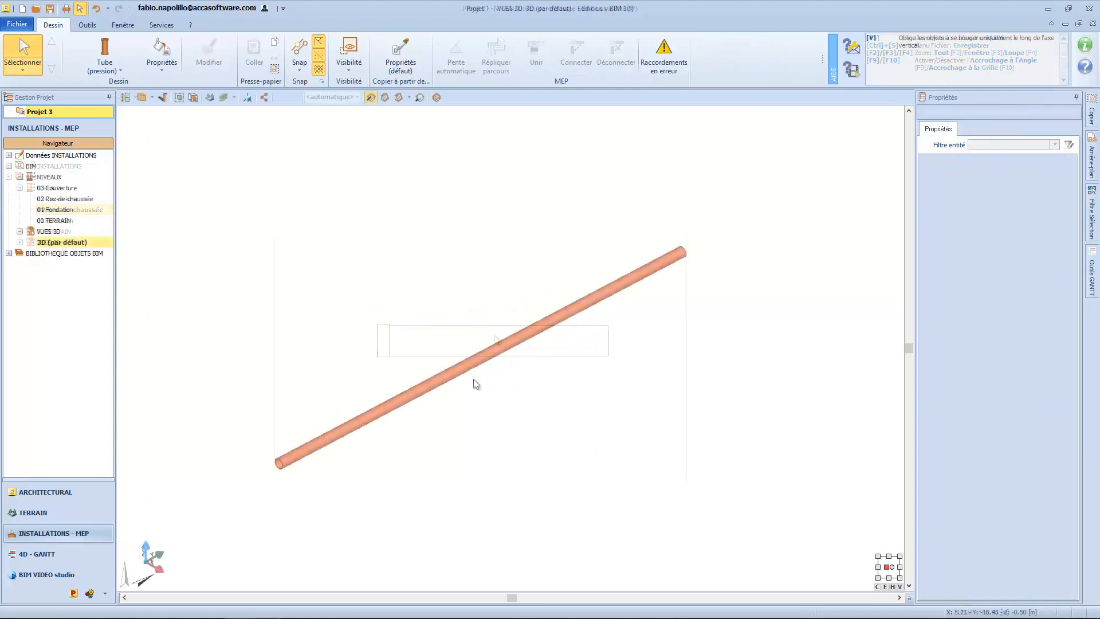
Move the copper pressure pipe by its midpoint in three distance-measured legs of about 0.294, 12.422 and 0.403 m in the 3D view.
left_click(469, 364)
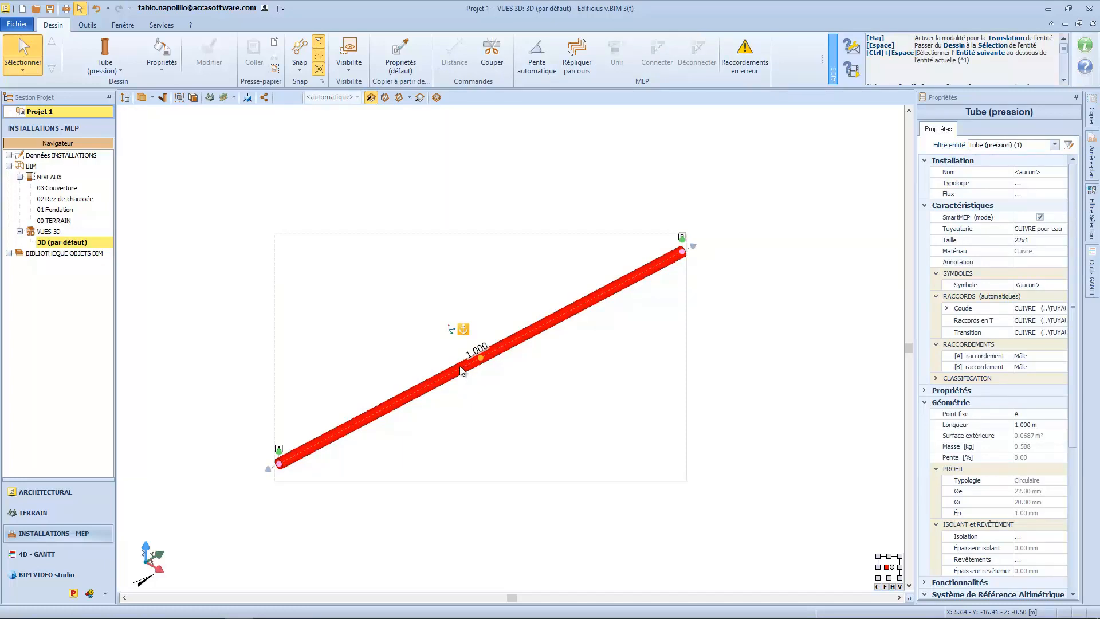
scroll(460, 369, "up", 5)
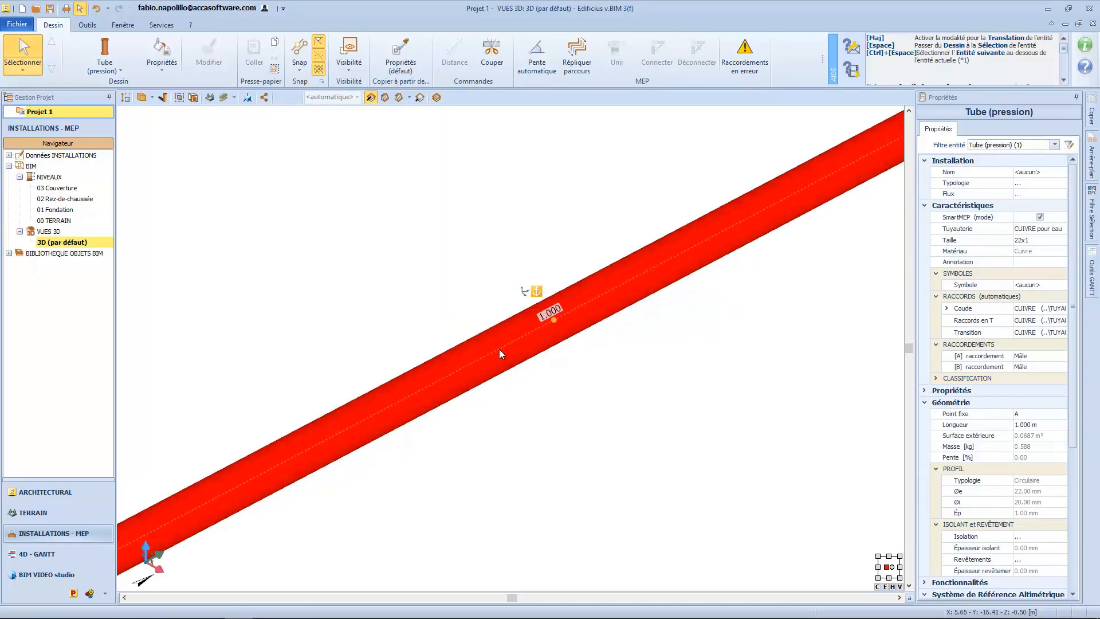
scroll(519, 332, "down", 5)
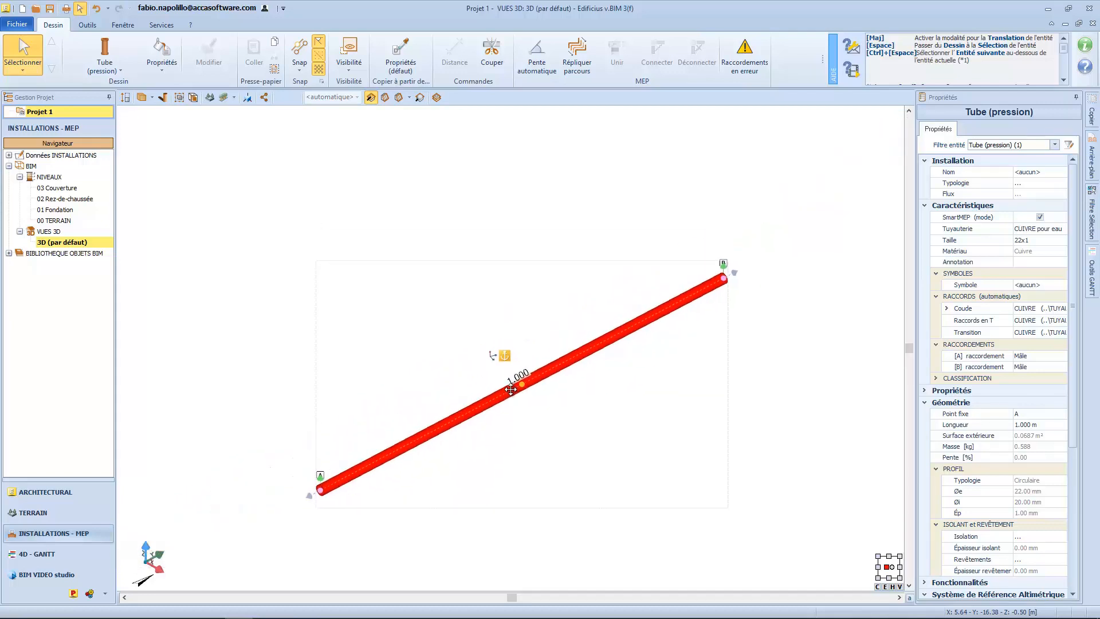
scroll(510, 389, "up", 1)
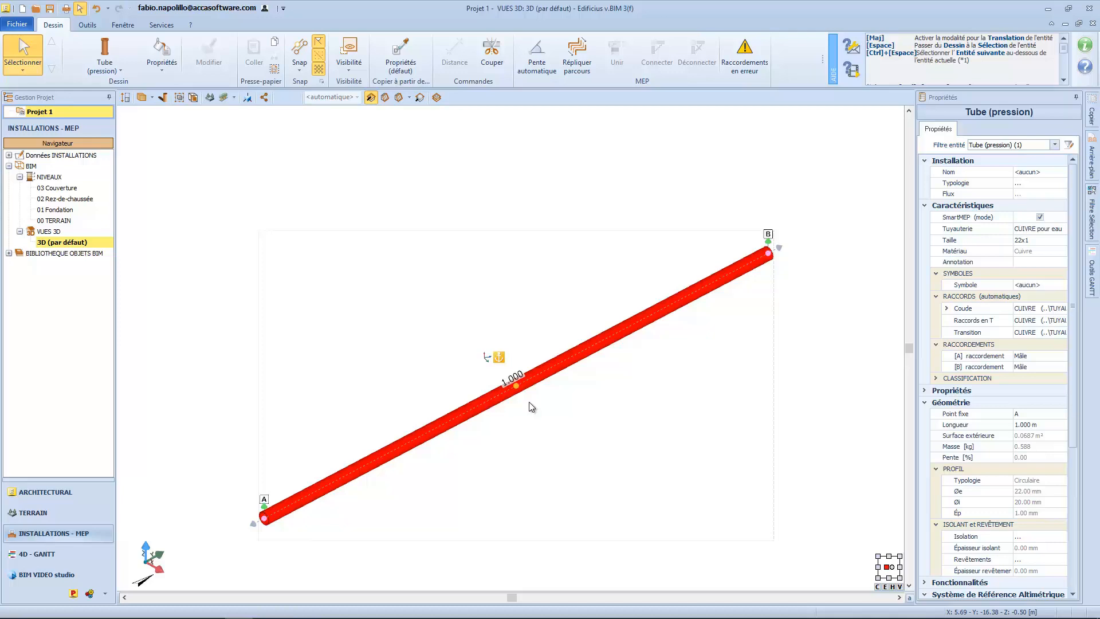
left_click_drag(516, 385, 629, 377)
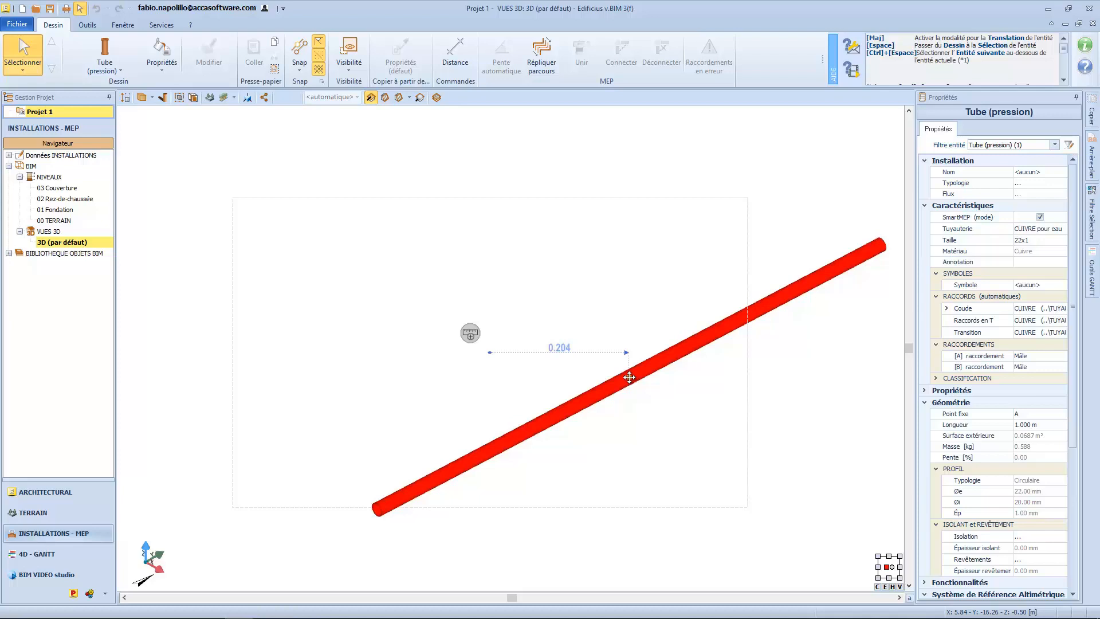
left_click_drag(630, 377, 690, 351)
key("a")
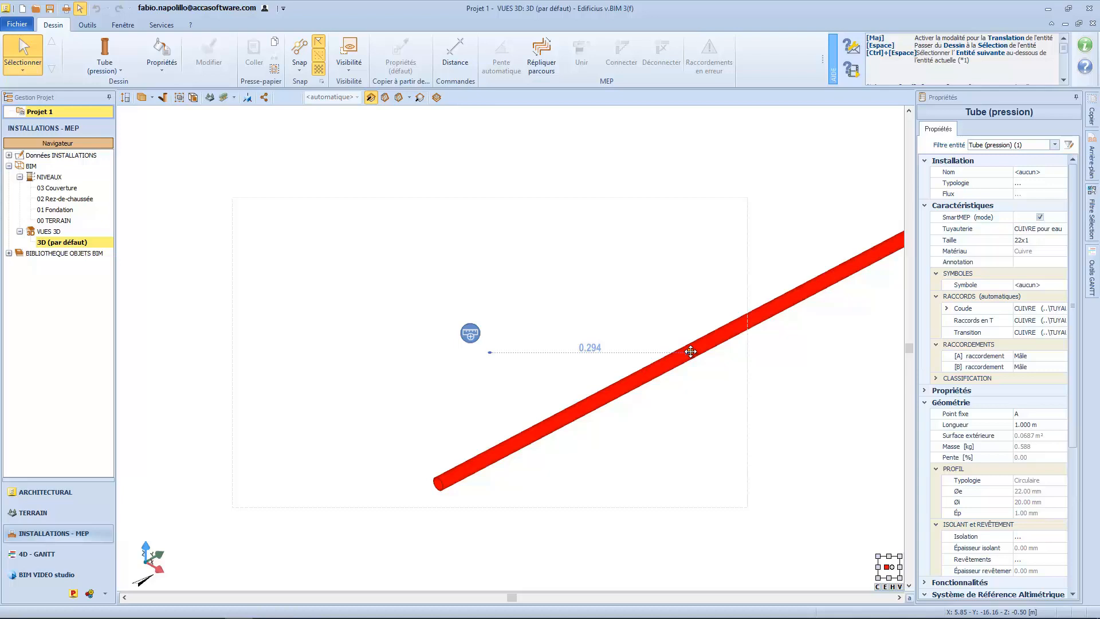
left_click(690, 351)
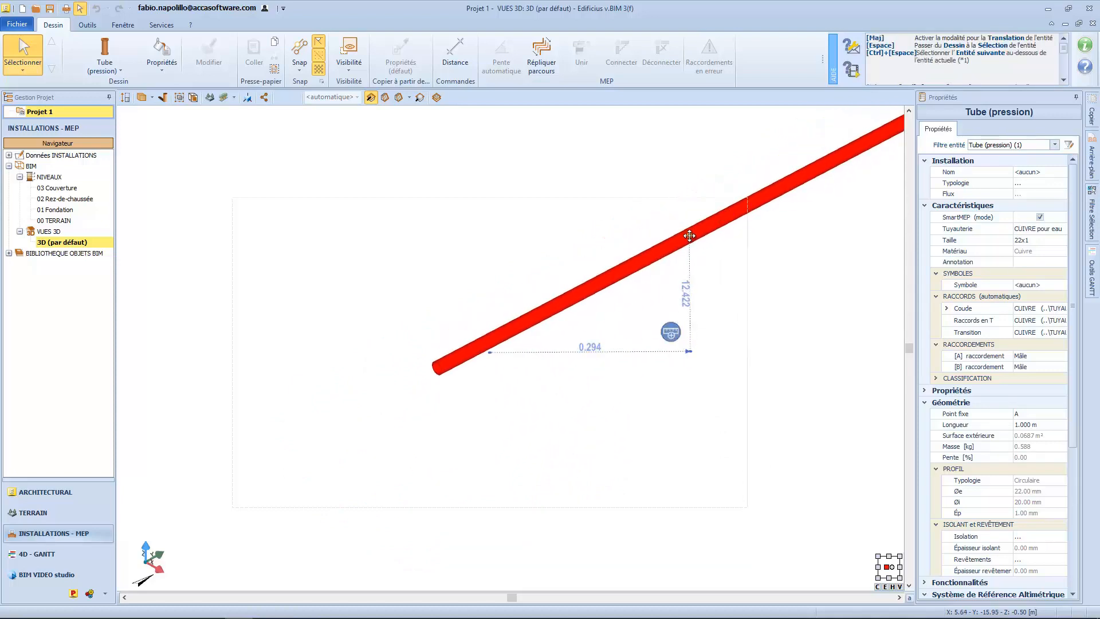
left_click(689, 236)
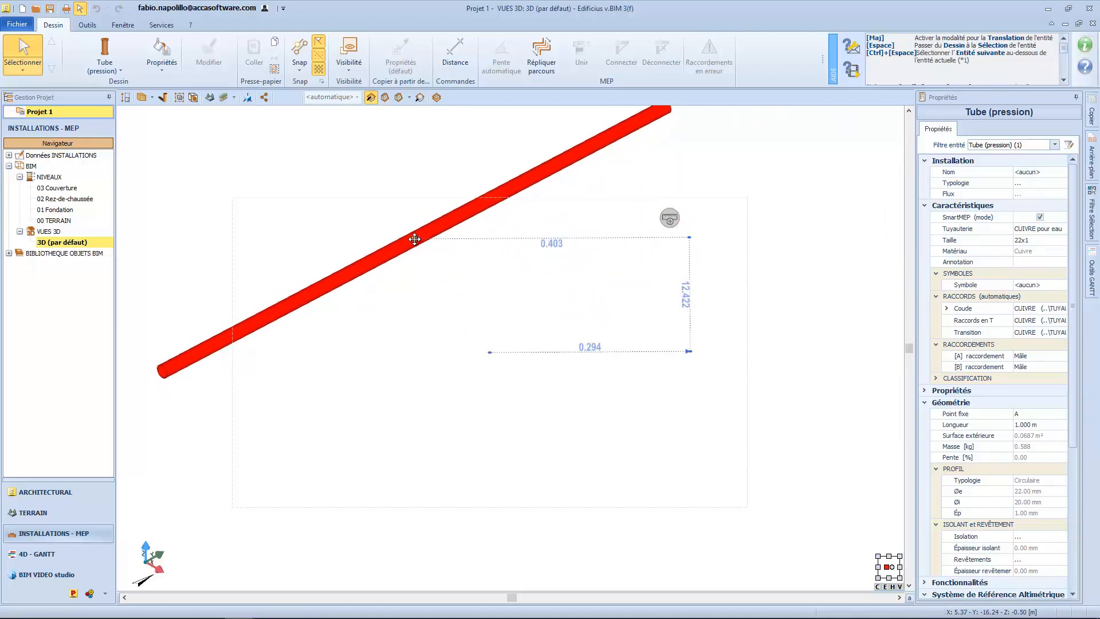
left_click(414, 239)
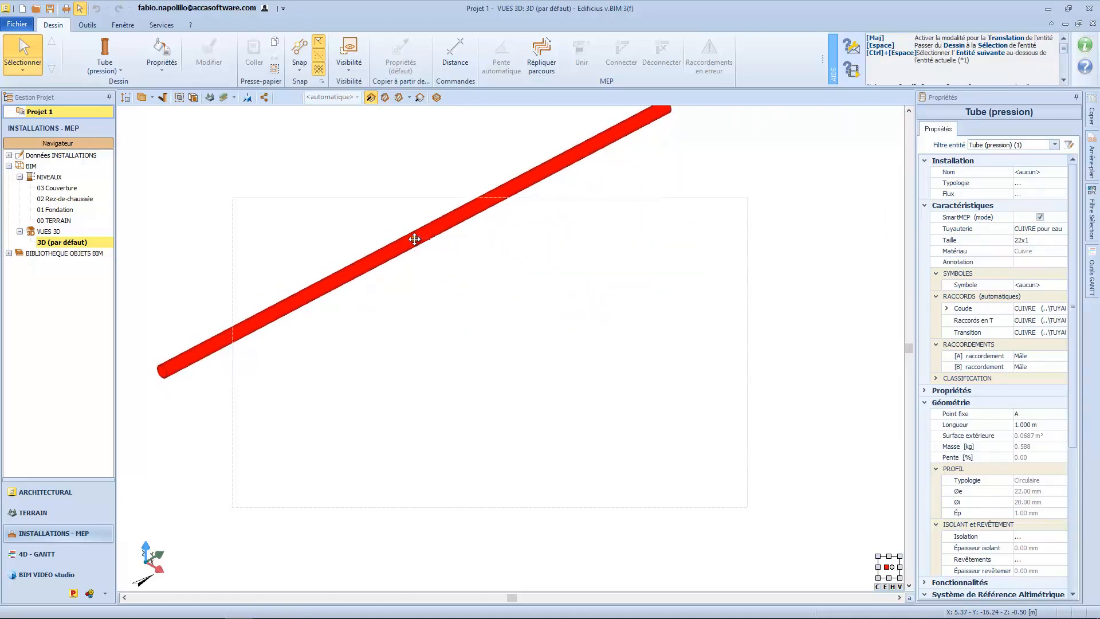
middle_click_drag(415, 239, 532, 330)
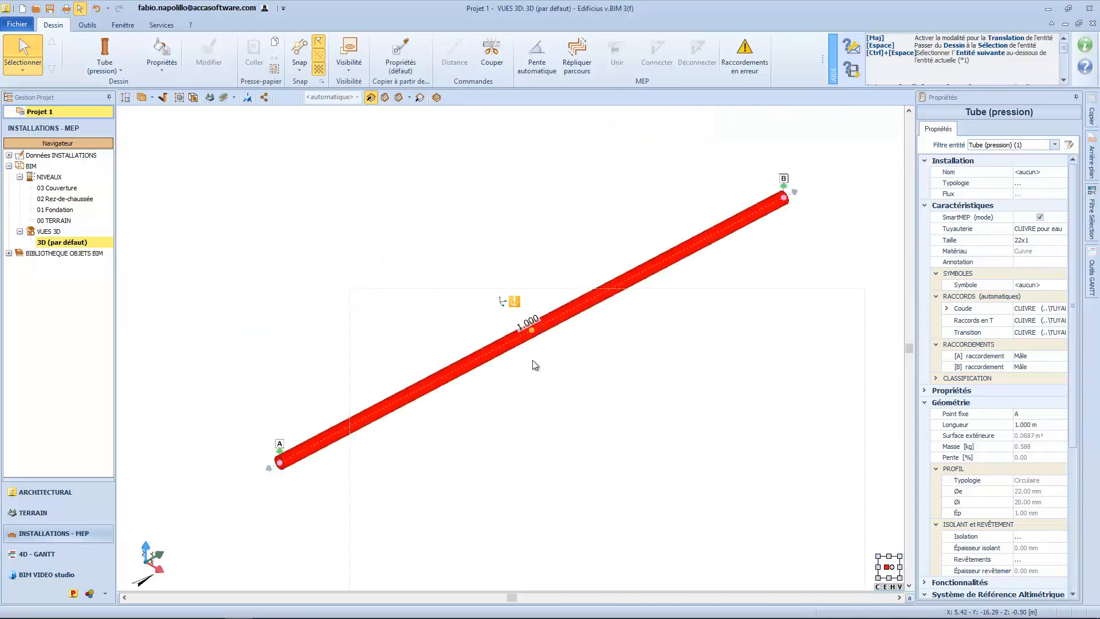
Cycle the selected pipe's sensitive point through its ends and midpoint, passing through end B.
key("Tab")
key("Tab")
key("Tab")
key("Tab")
key("Tab")
key("Tab")
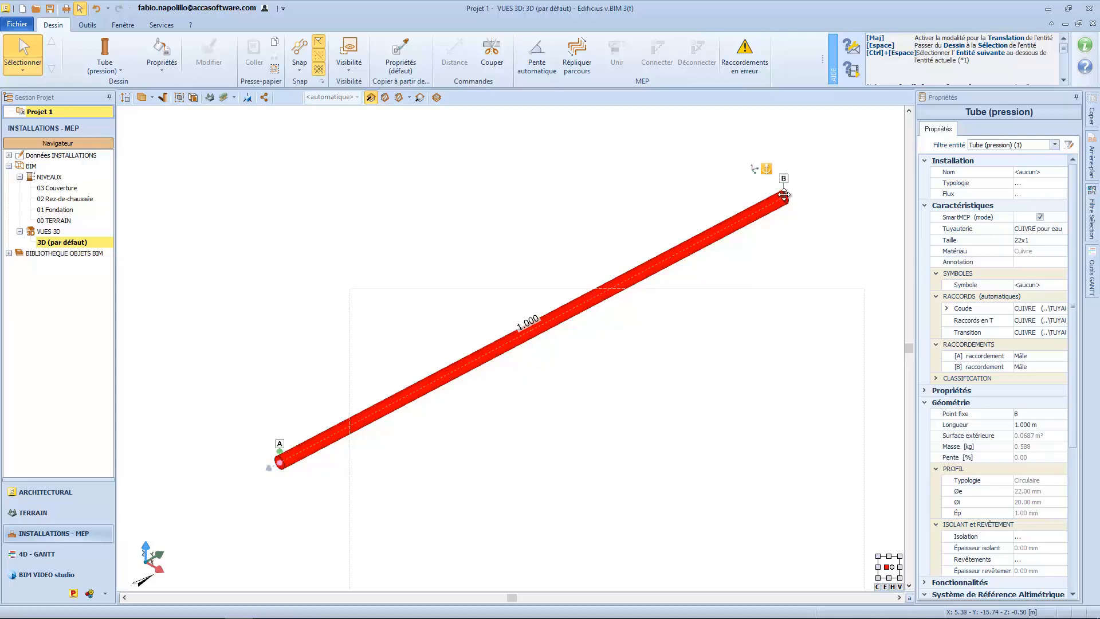
key("Tab")
Show the 3D manipulator at the pipe's midpoint and move the pipe freehand with it.
left_click(531, 330)
middle_click_drag(635, 326, 584, 326)
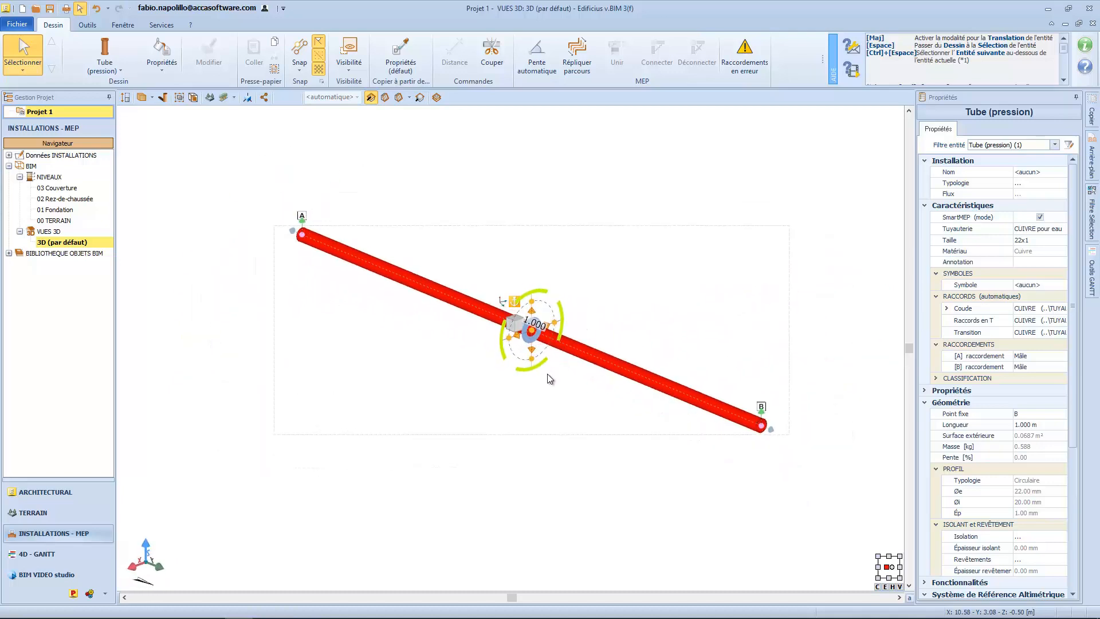
middle_click_drag(531, 363, 521, 355)
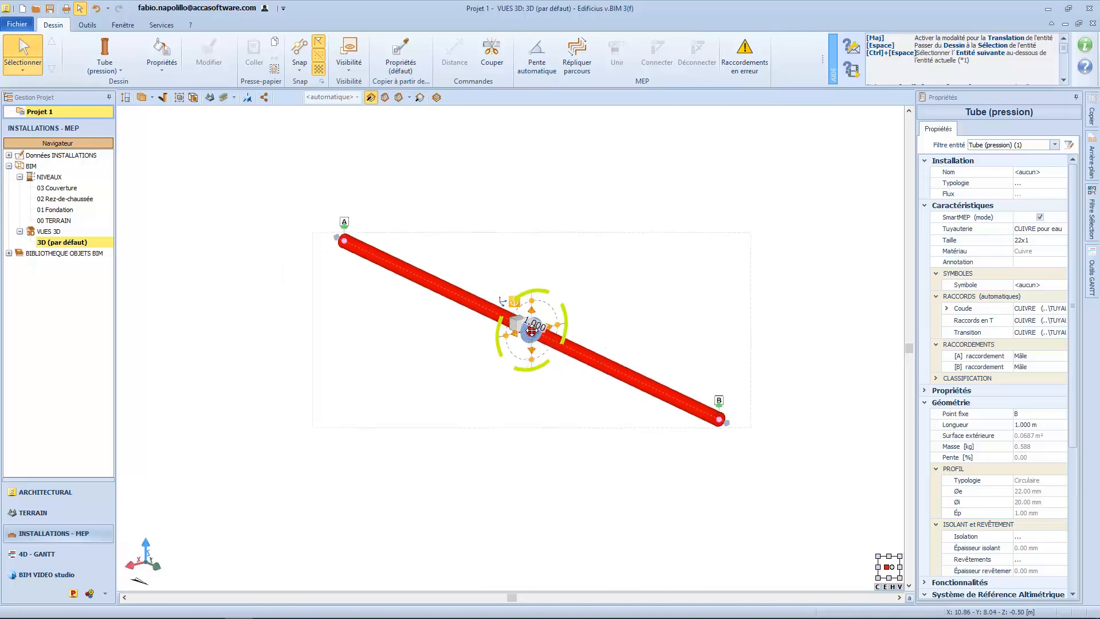
left_click_drag(532, 330, 512, 343)
scroll(508, 392, "up", 1)
middle_click_drag(502, 378, 493, 414)
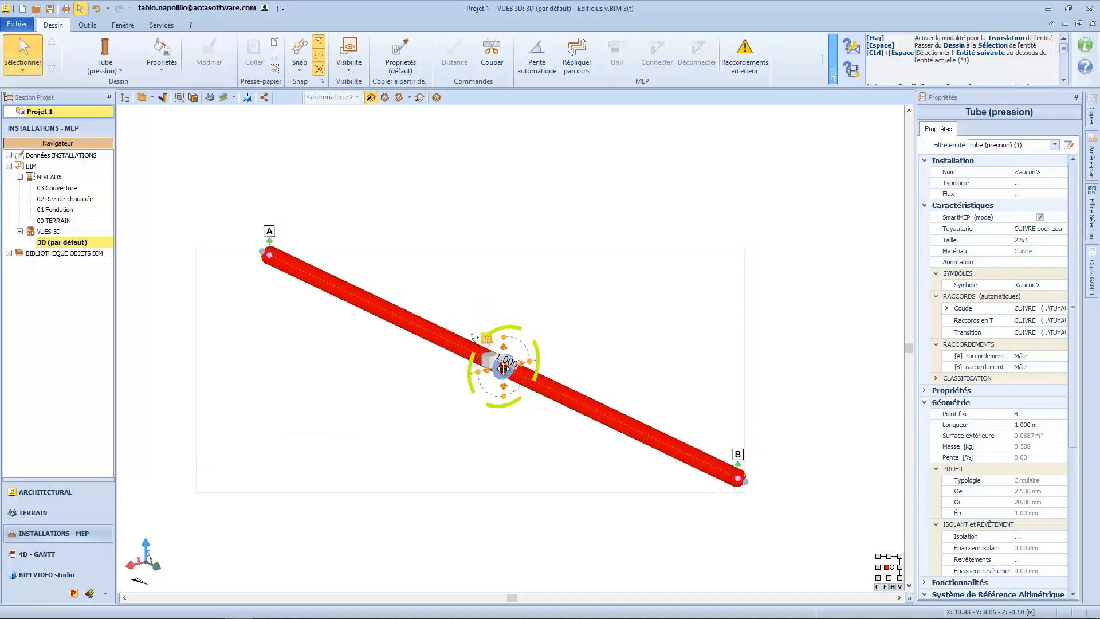
left_click_drag(503, 368, 565, 327)
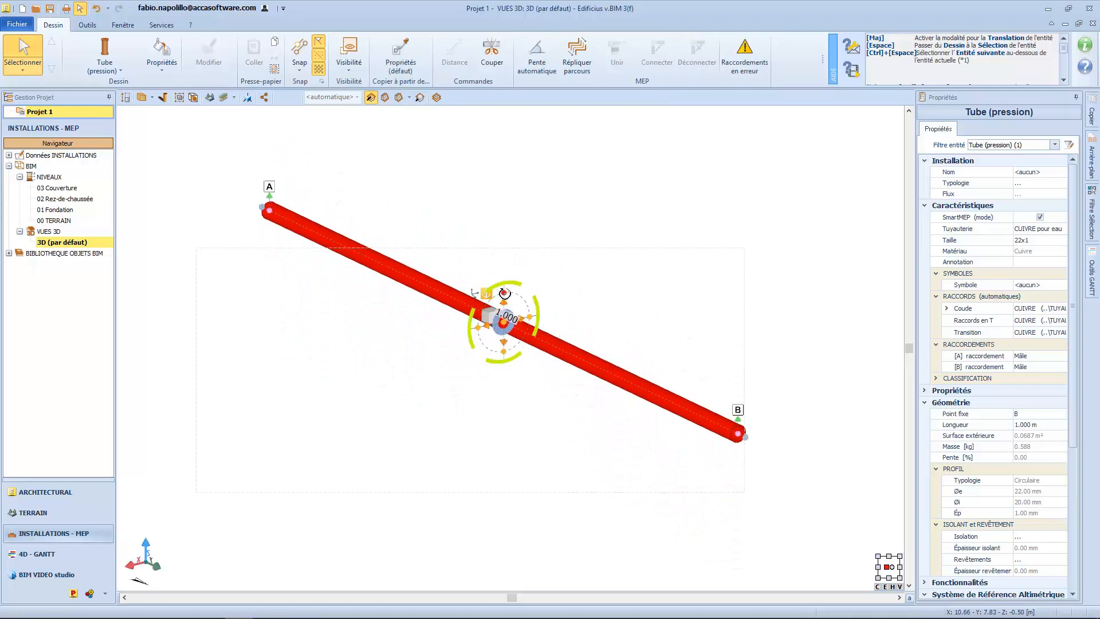
Rotate the manipulator on the pipe by 35° and turn it freely two more times.
left_click(504, 293)
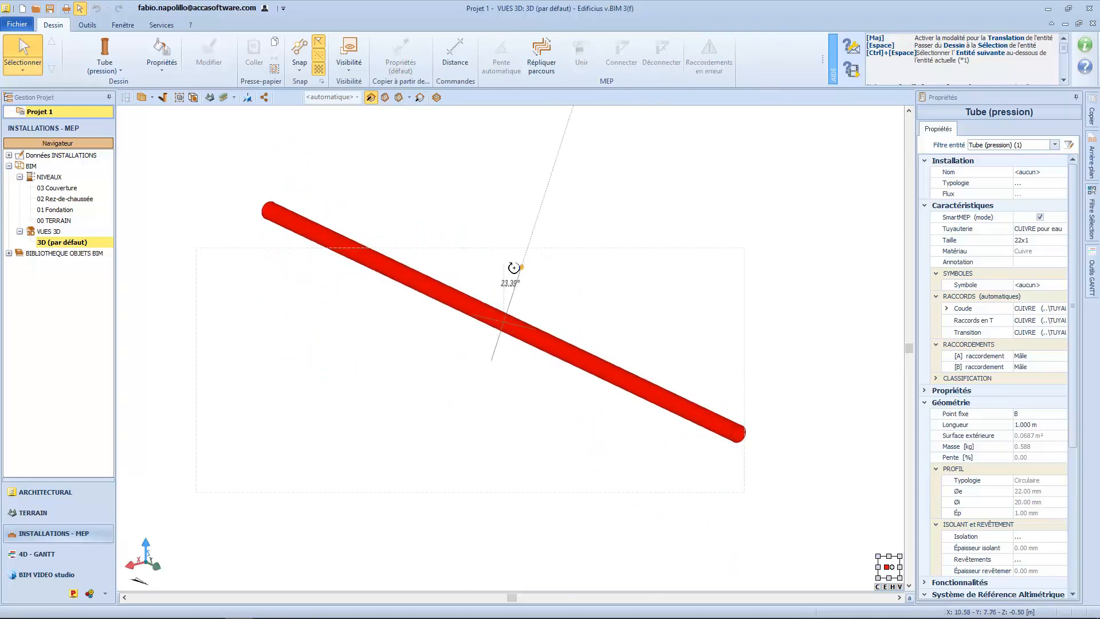
type("35")
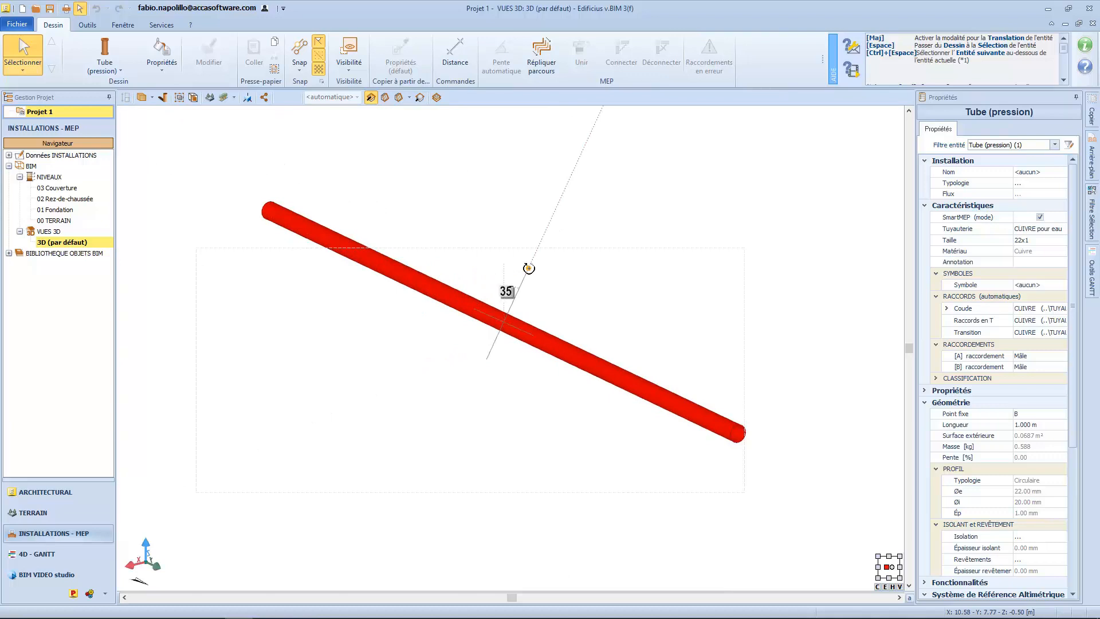
key("Return")
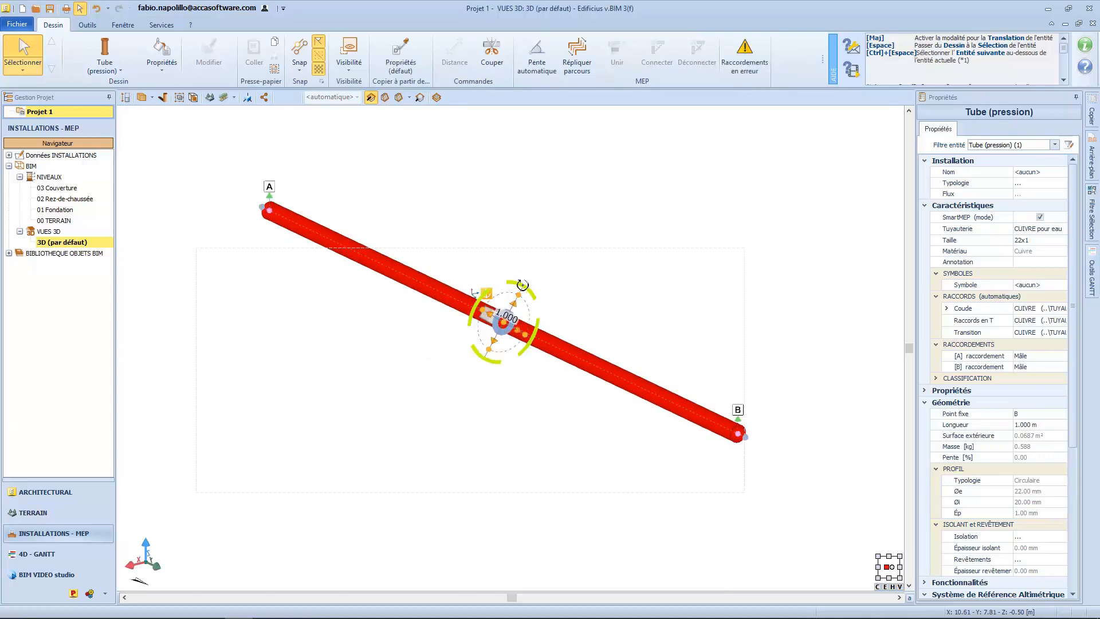
left_click(523, 288)
key("Escape")
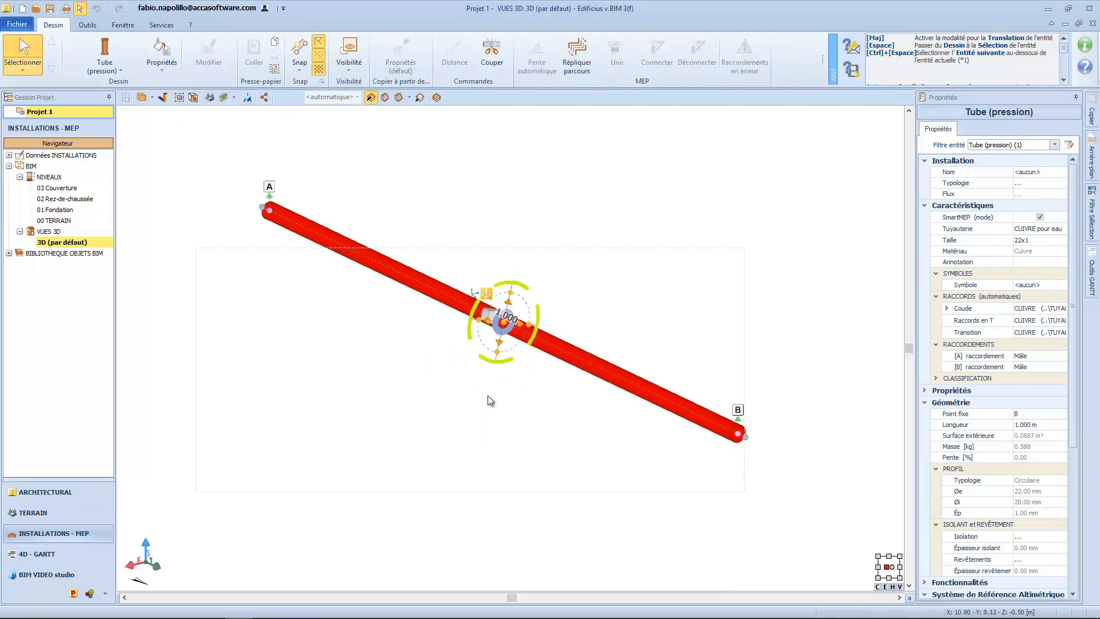
left_click(474, 305)
key("Escape")
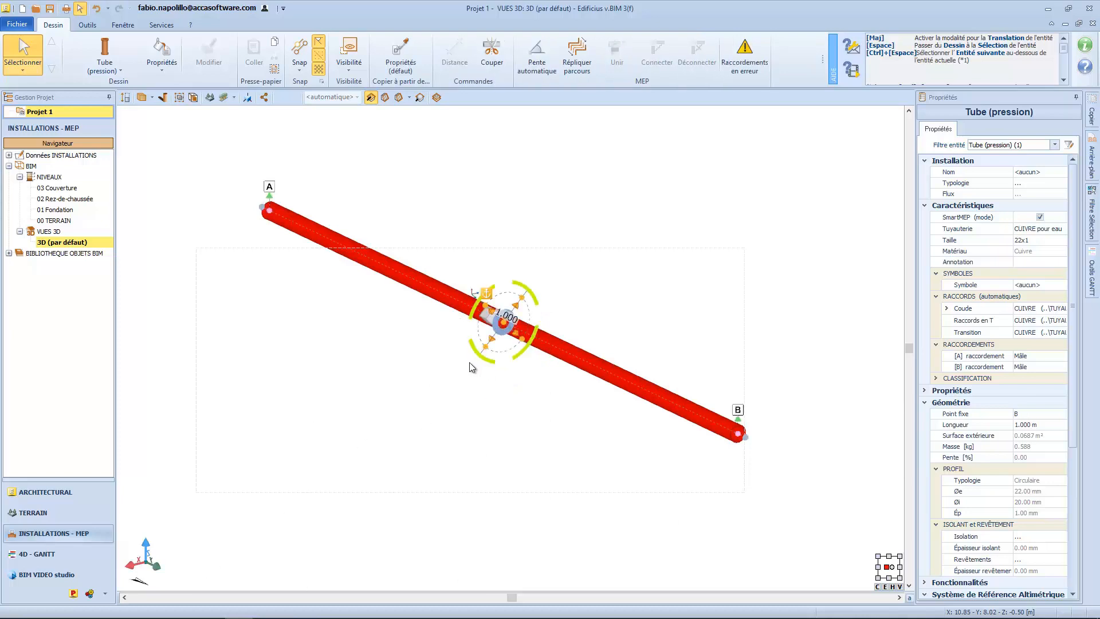
Switch the manipulator at the pipe's midpoint to a different working plane.
mouse_move(471, 367)
middle_mouse_down()
mouse_move(448, 411)
mouse_move(481, 418)
mouse_move(479, 370)
mouse_move(464, 367)
middle_mouse_up()
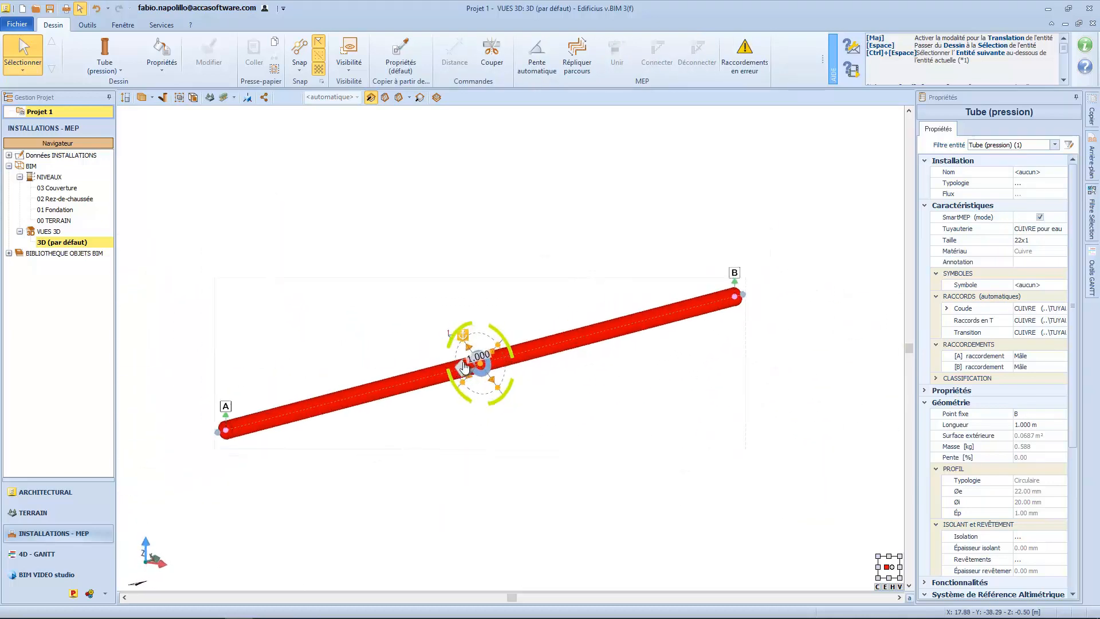
left_click(467, 367)
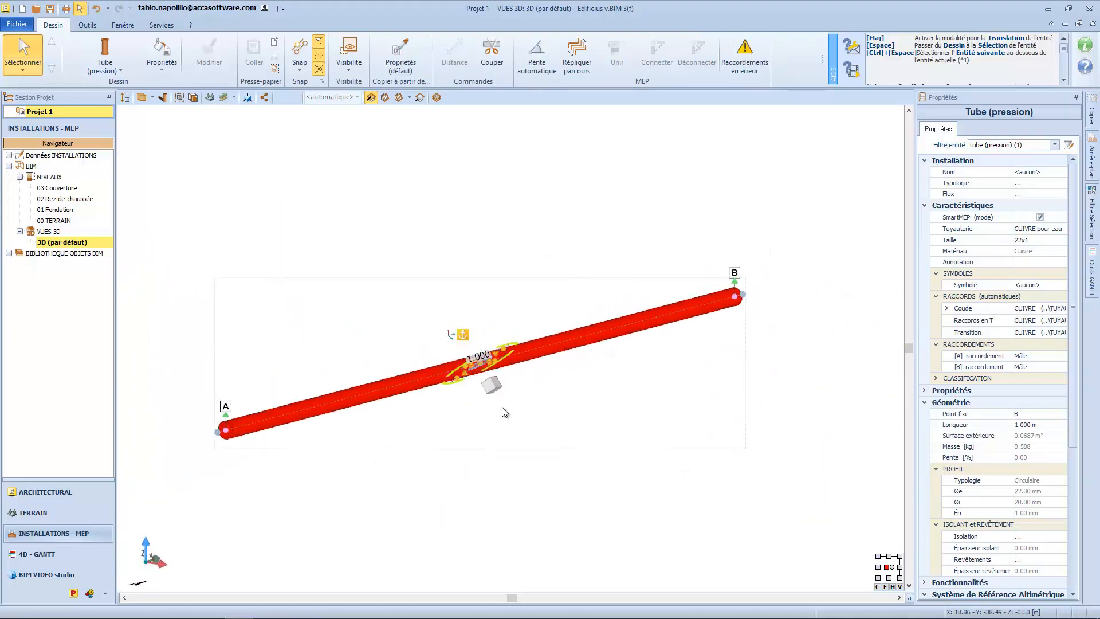
middle_click_drag(504, 412, 486, 377)
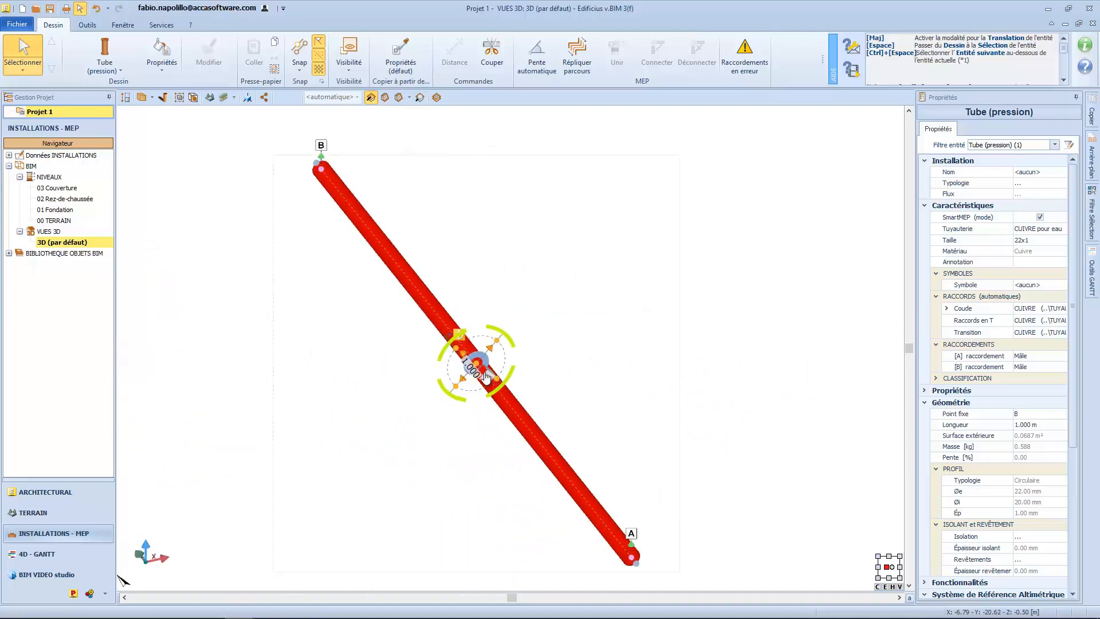
middle_click_drag(493, 420, 400, 359)
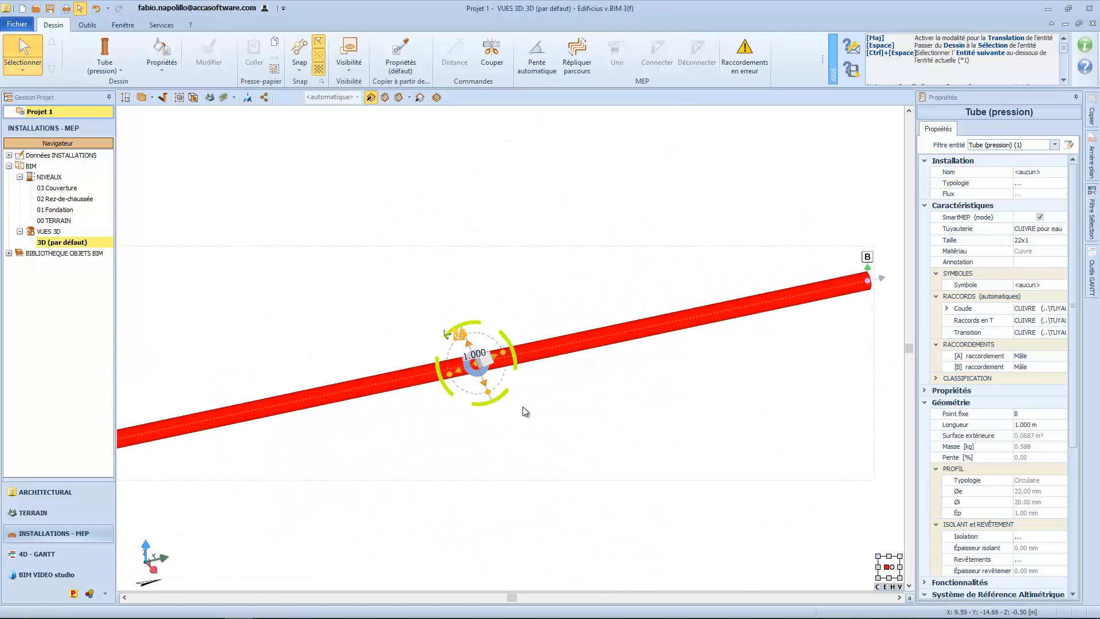
middle_click_drag(456, 415, 475, 417)
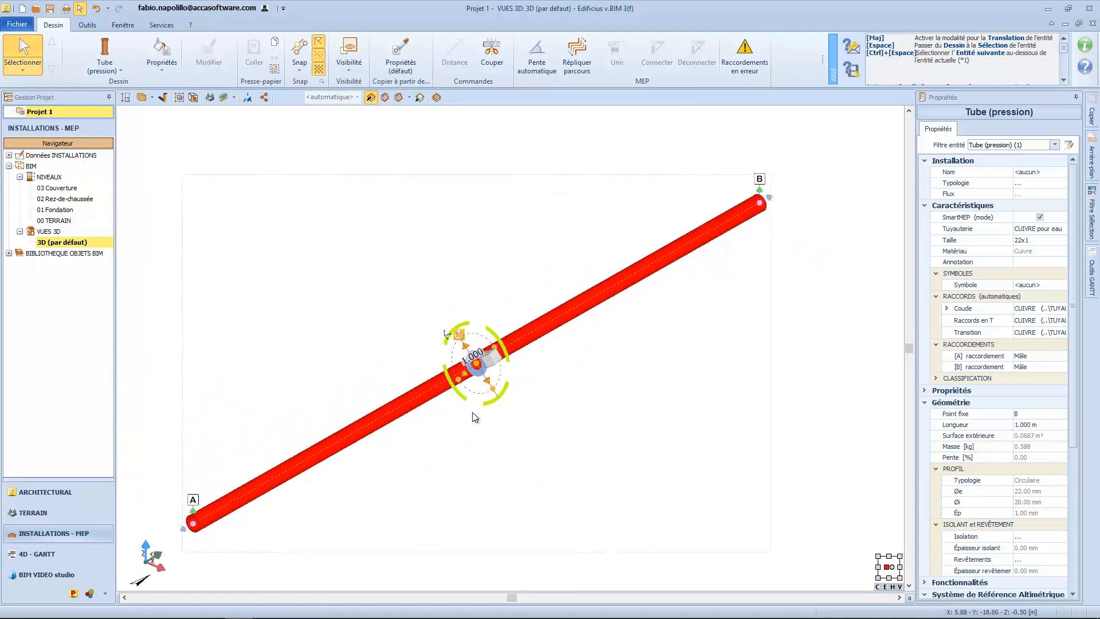
Delete the copper pipe and draw a 50x20 PVC Goulotte about 0.31 m long in the 3D view.
key("Delete")
left_click(105, 67)
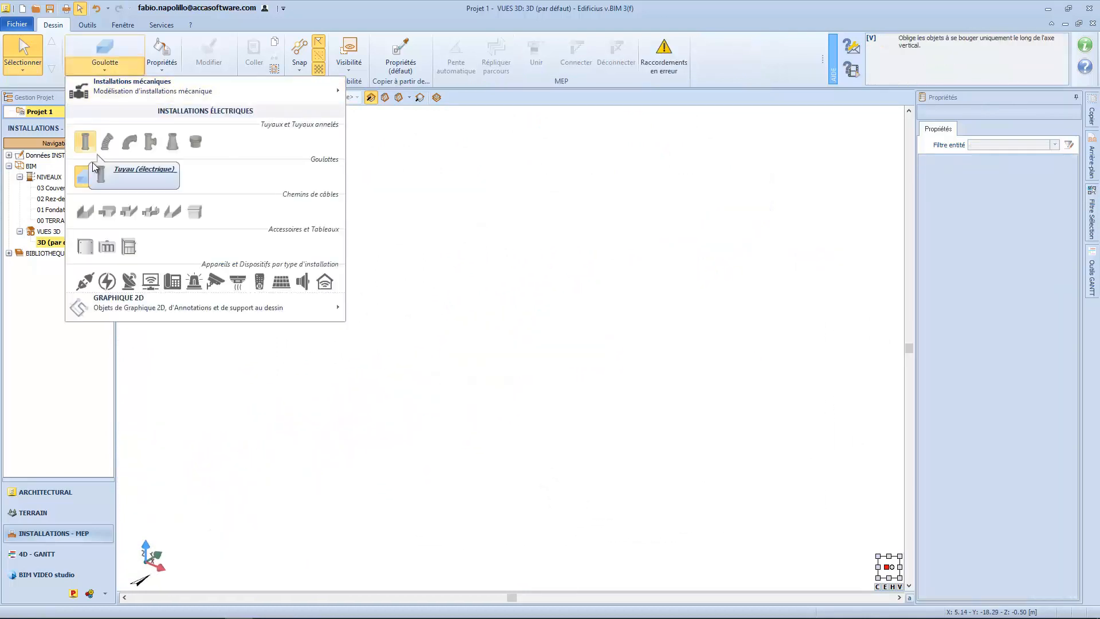
left_click(91, 180)
left_click(346, 368)
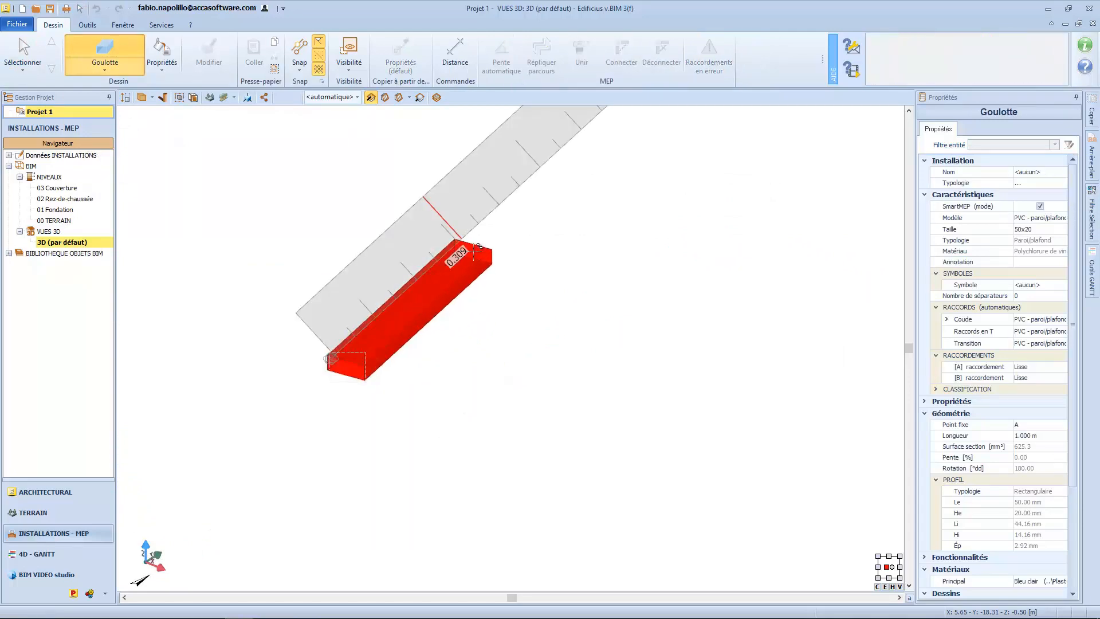
left_click(473, 250)
Draw a 150x100 galvanised steel Chemin de câbles about 0.59 m long beside the Goulotte.
left_click(122, 68)
left_click(86, 213)
left_click(493, 427)
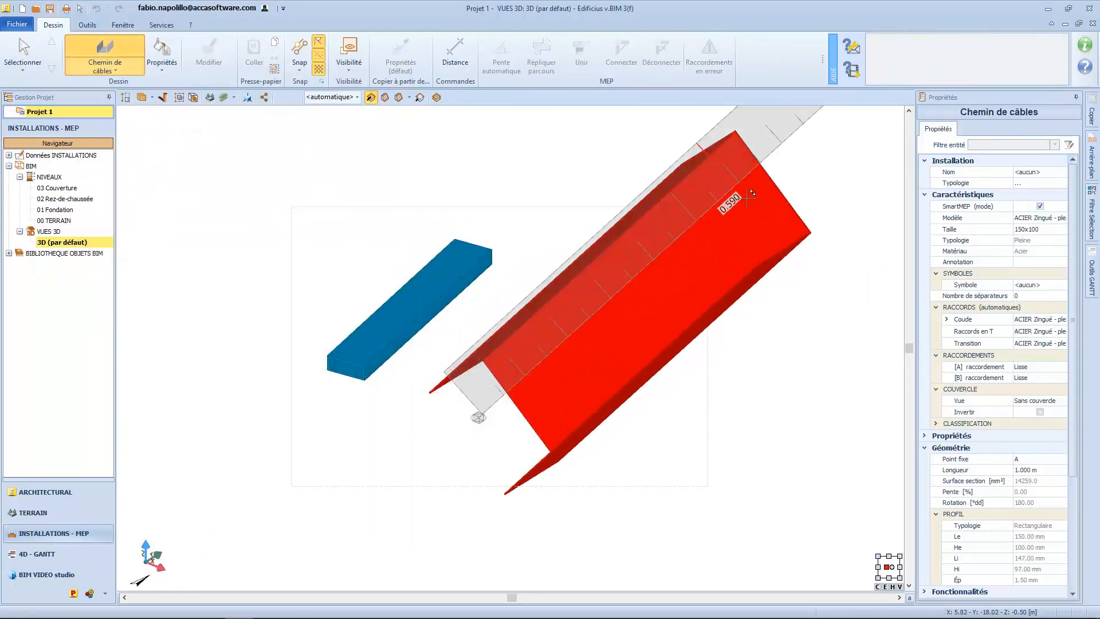
left_click(747, 199)
Draw a 100x100 galvanised sheet Conduit (air) about 0.92 m long beside the cable tray.
scroll(667, 330, "down", 3)
middle_click_drag(667, 330, 450, 312)
left_click(103, 66)
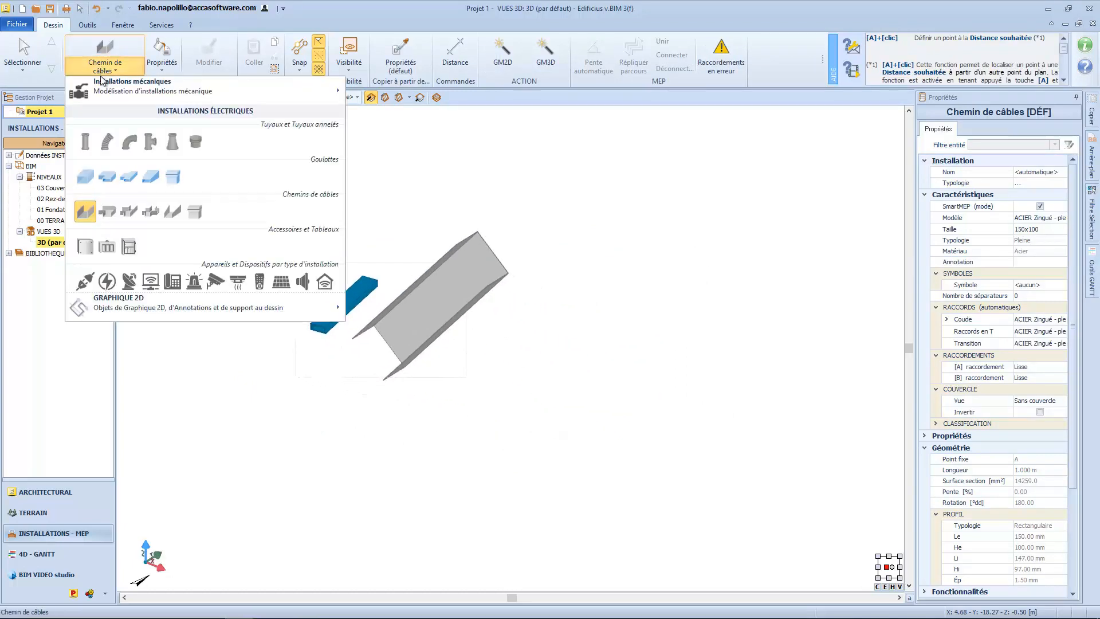
mouse_move(101, 94)
left_click(366, 183)
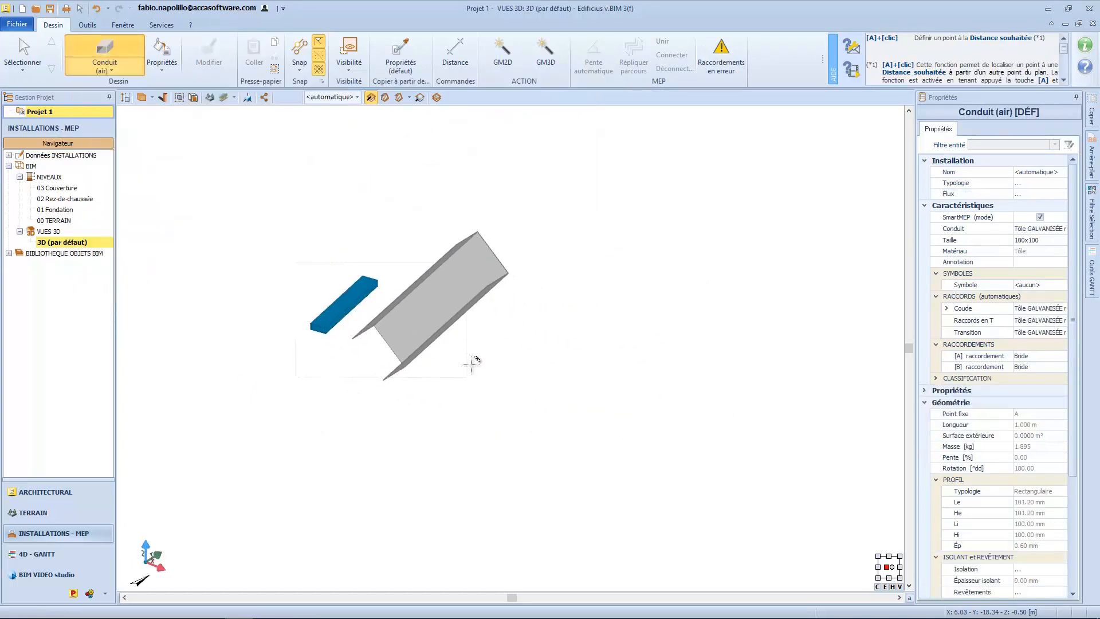
left_click(613, 305)
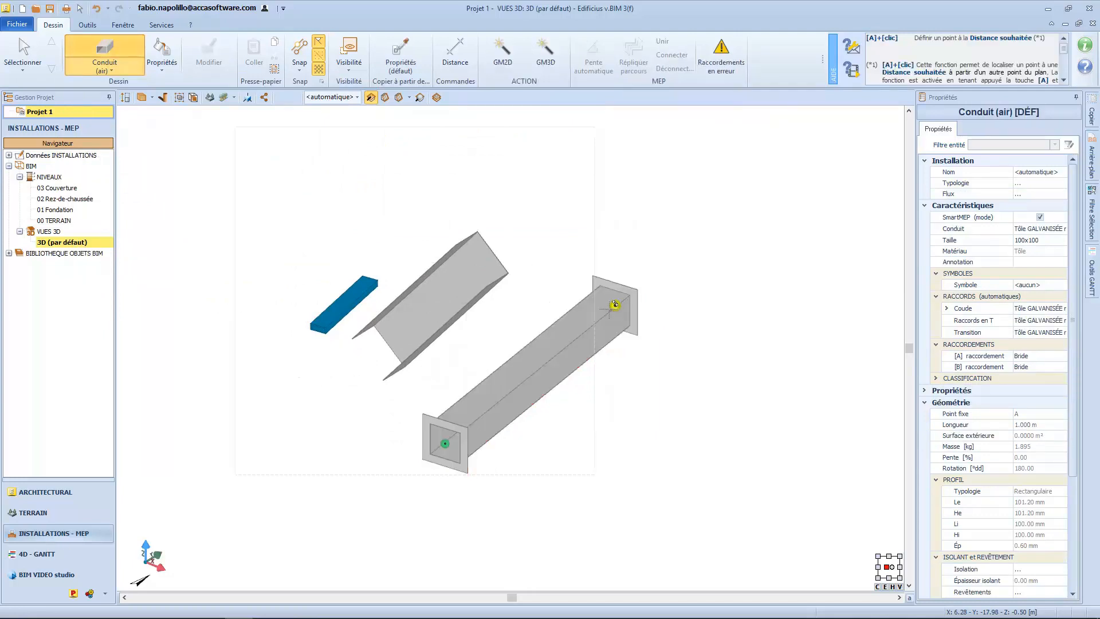
middle_click_drag(502, 356, 486, 356, "shift")
key("Escape")
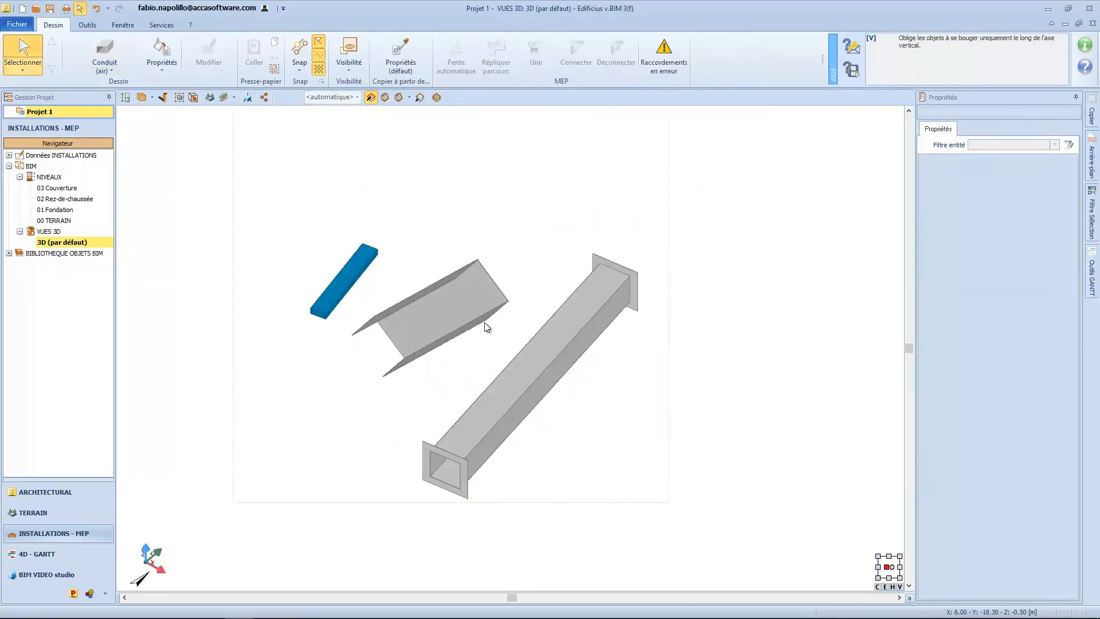
Select the air duct and set its rotation to 75°.
left_click(593, 361)
left_click(1023, 468)
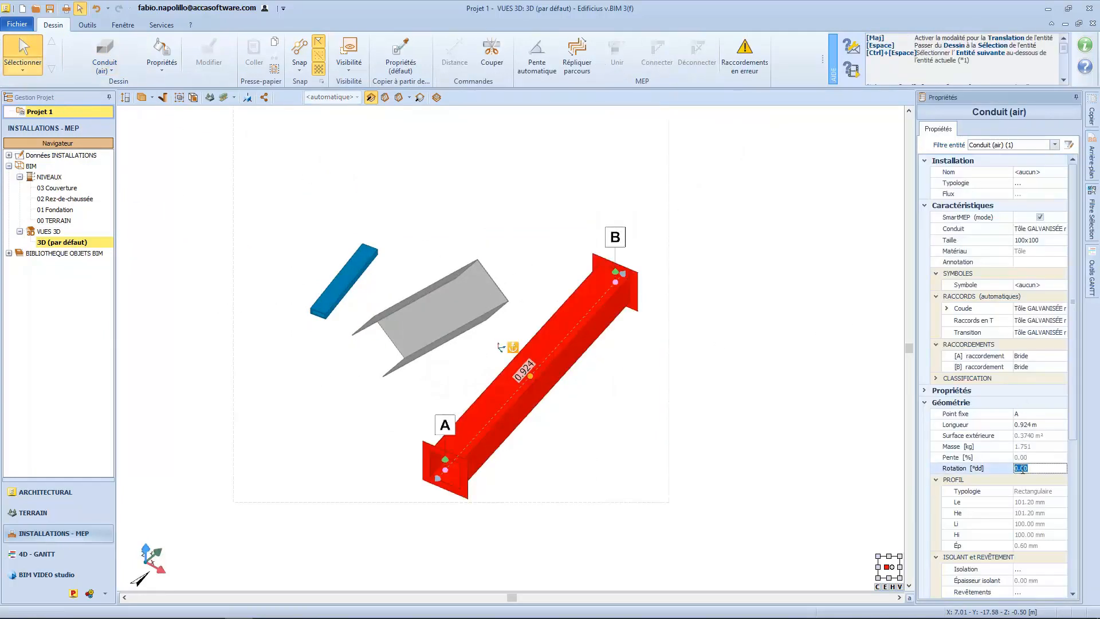
type("75")
key("Return")
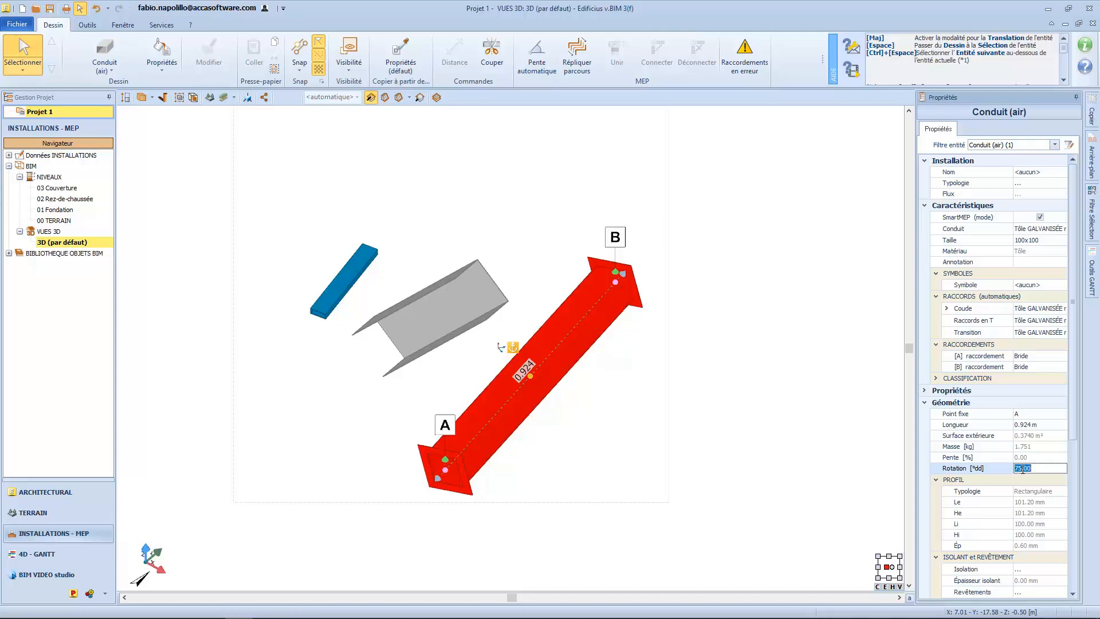
Select the cable tray and set its rotation to 27°.
left_click(467, 341)
left_click(1026, 502)
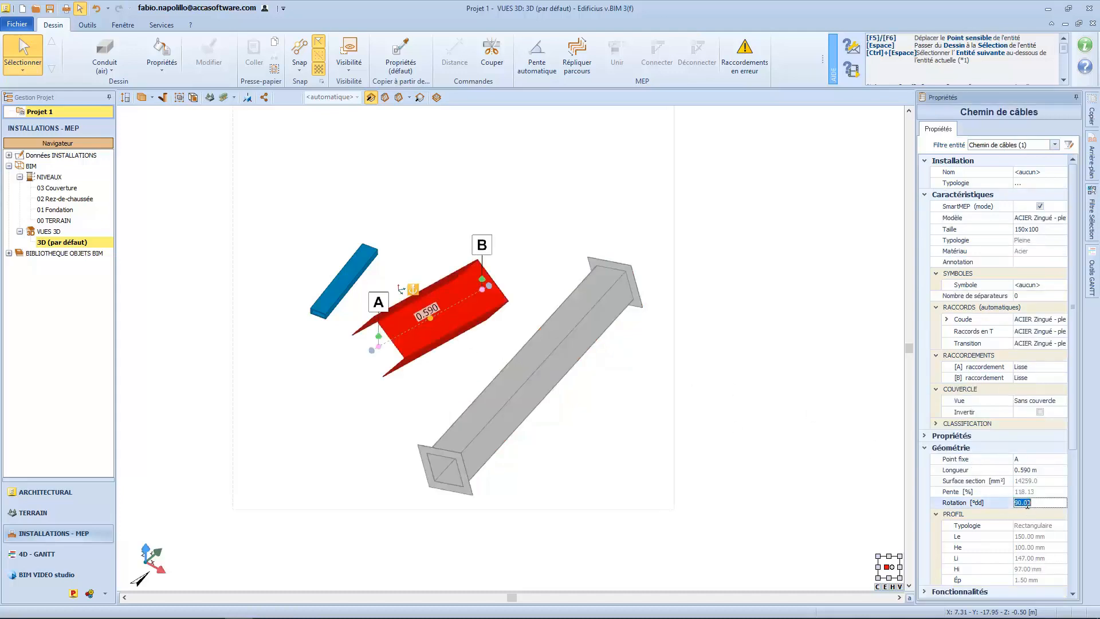
type("27")
key("Return")
Select the Goulotte and set its rotation to 48°.
left_click(343, 281)
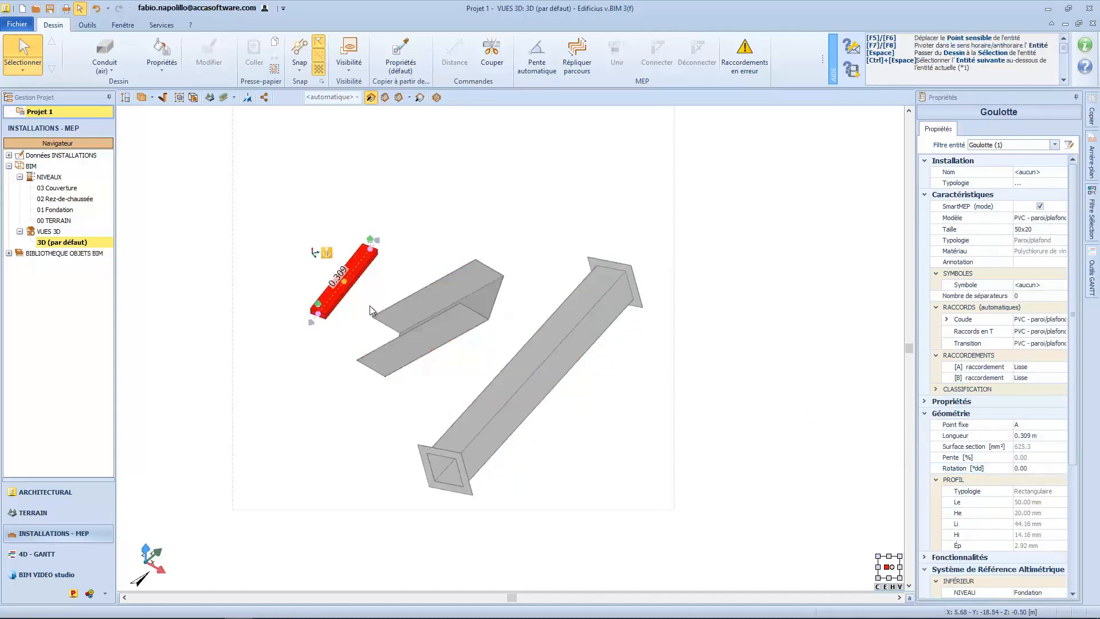
left_click(1025, 468)
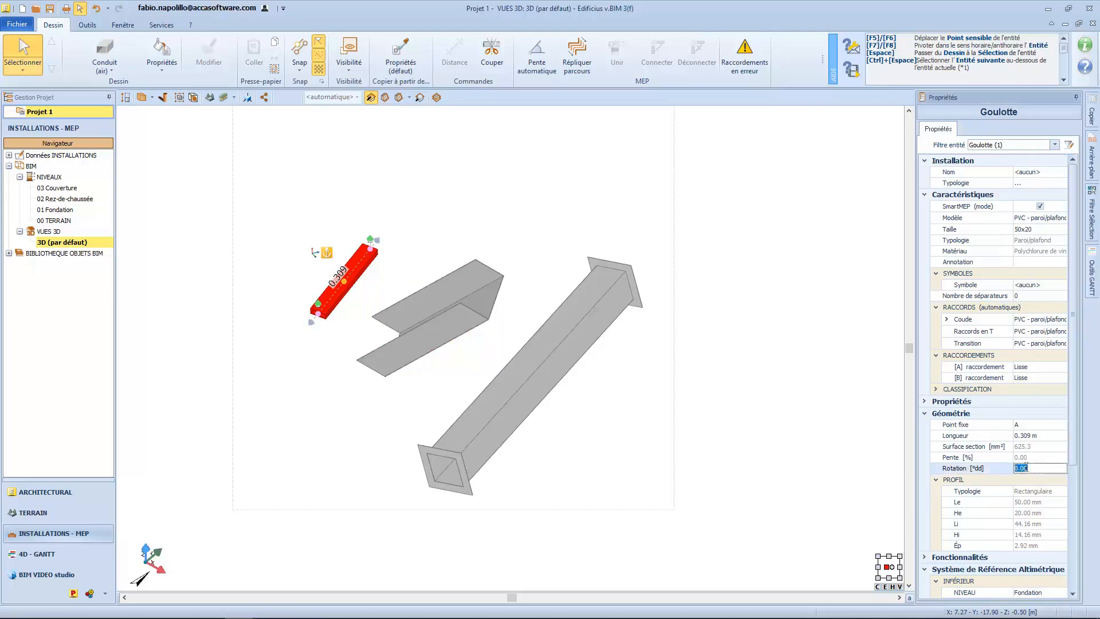
type("48")
left_click(658, 432)
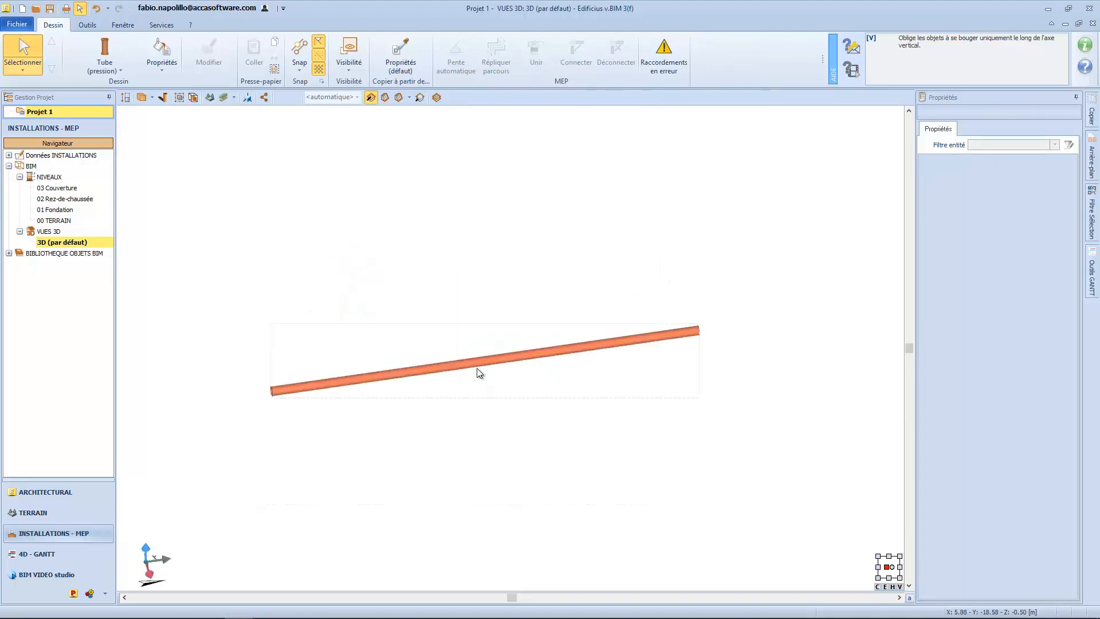
Select the copper pipe and shorten it from its B end to about 0.95 m.
left_click(477, 365)
middle_click_drag(477, 366, 642, 338)
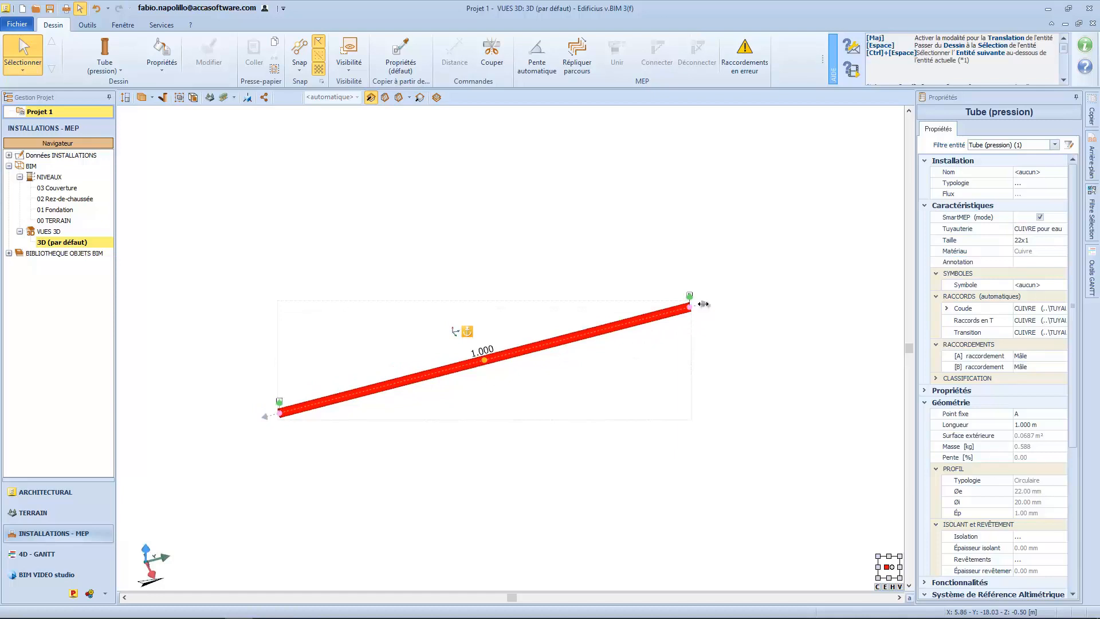
left_click_drag(703, 307, 670, 338)
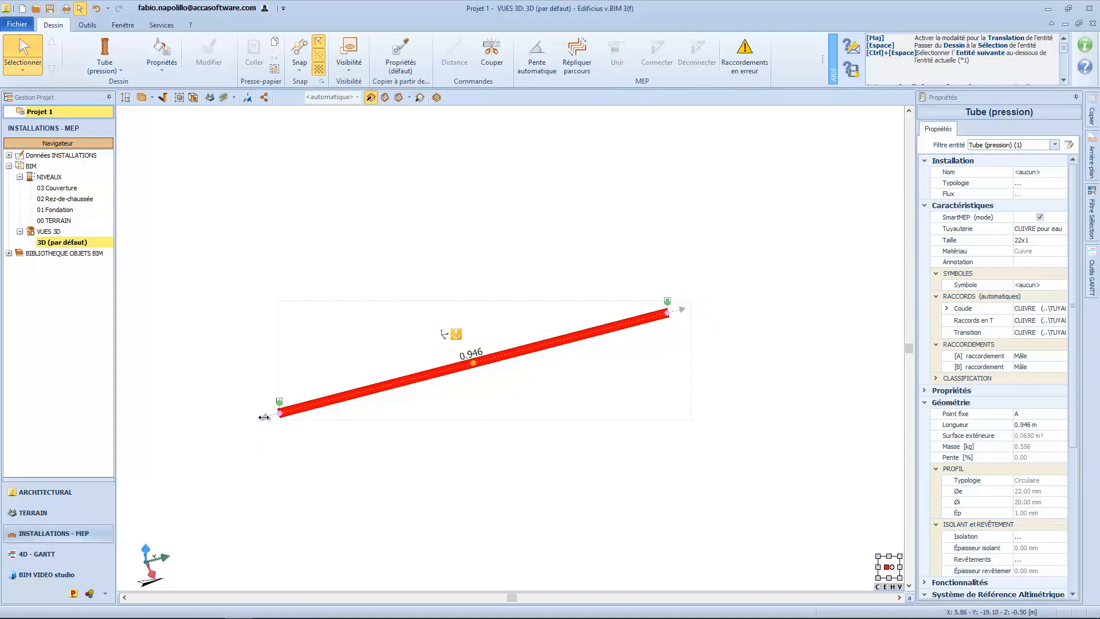
Shorten the pipe from its A end to 0.750 m, and set its length to 0.800 m.
left_click_drag(264, 417, 274, 296)
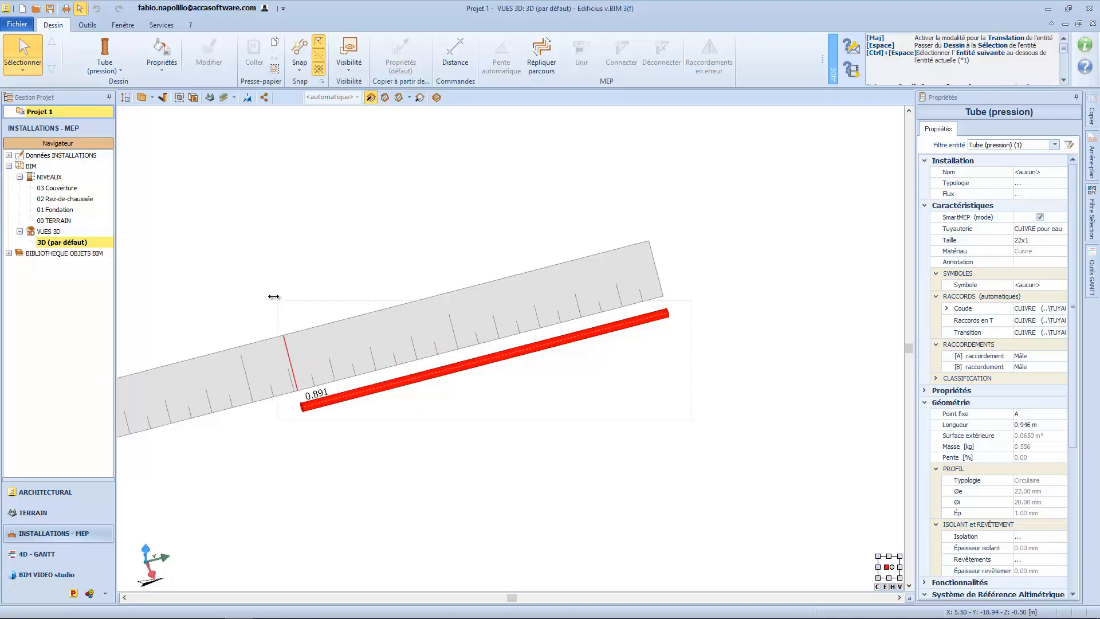
type("0.750")
key("Return")
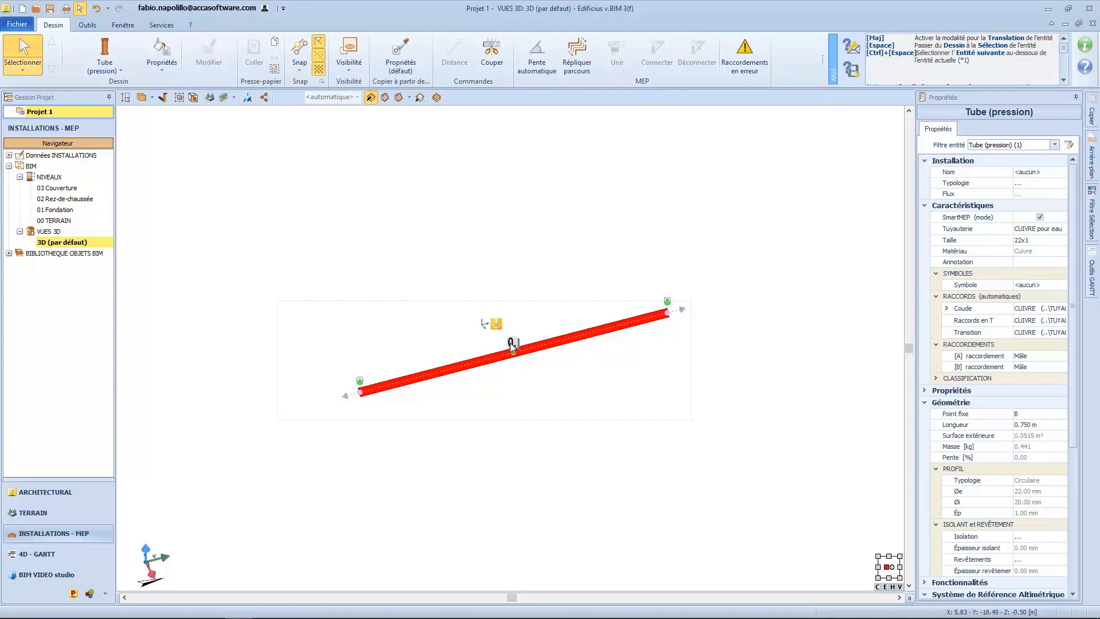
key("Return")
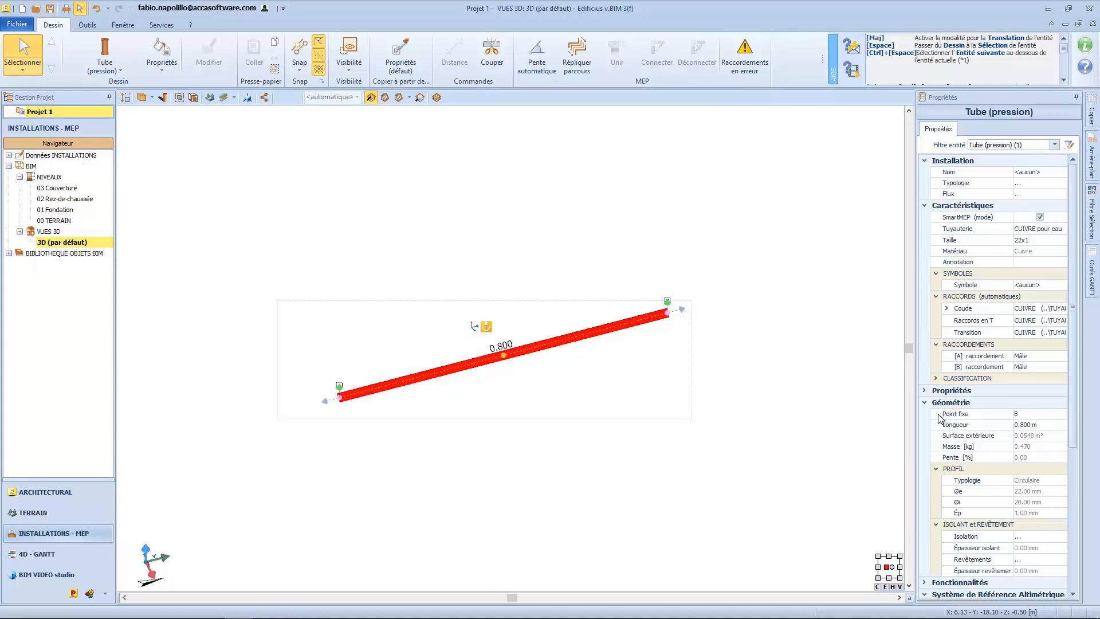
Set the pipe's length to 1 m, keeping B as the fixed point.
left_click(1013, 412)
left_click(1023, 425)
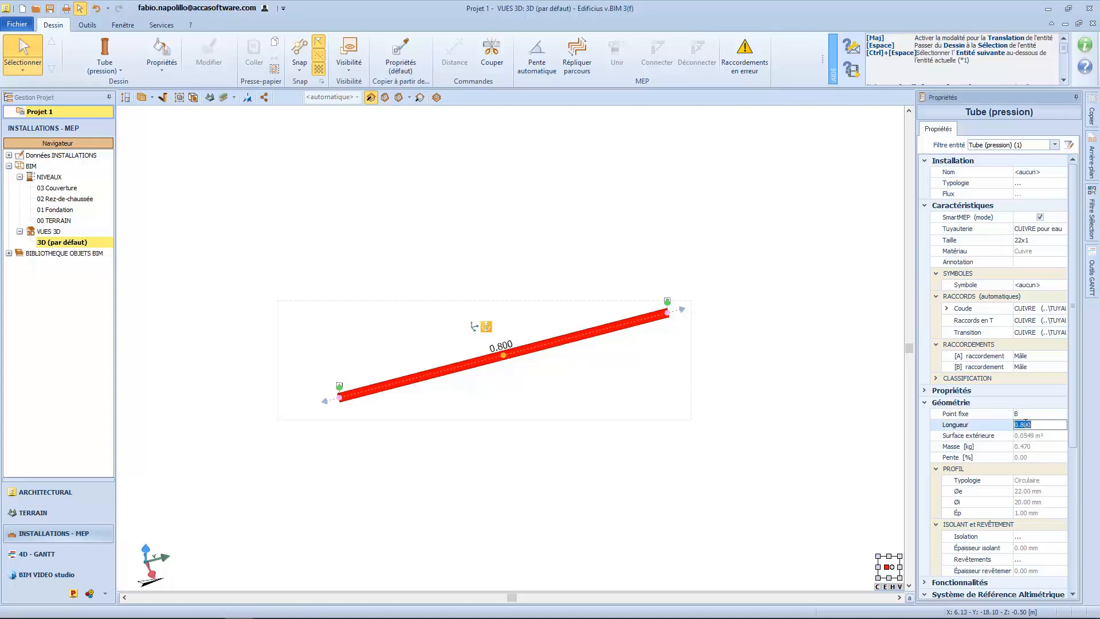
type("1")
key("Return")
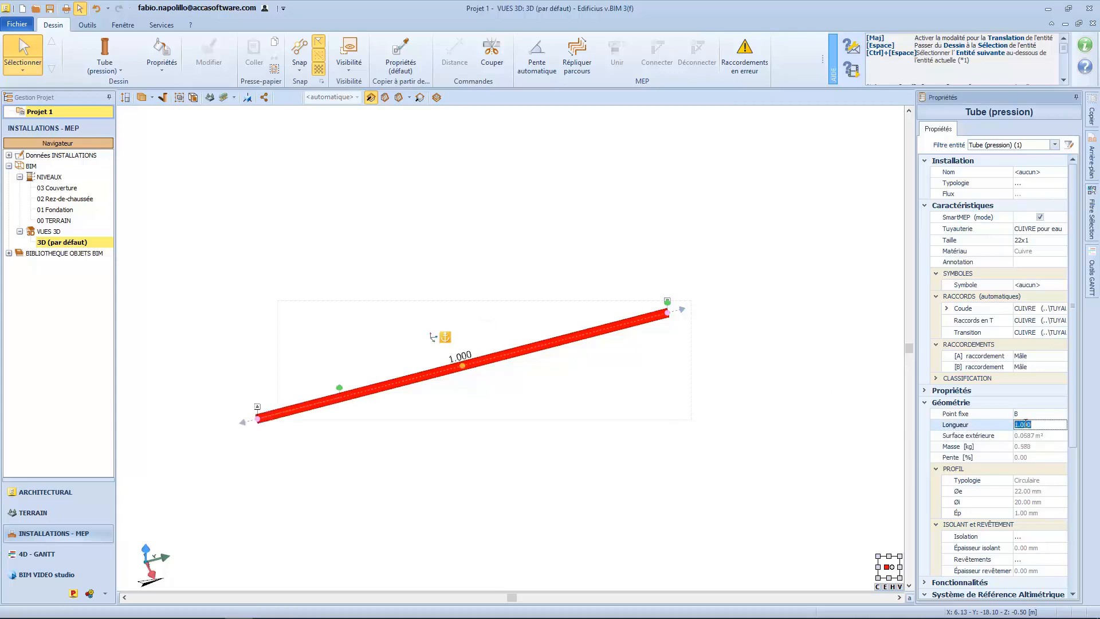
Make A the pipe's fixed point and set the length to 0.85 m.
left_click(1032, 414)
left_click(1060, 413)
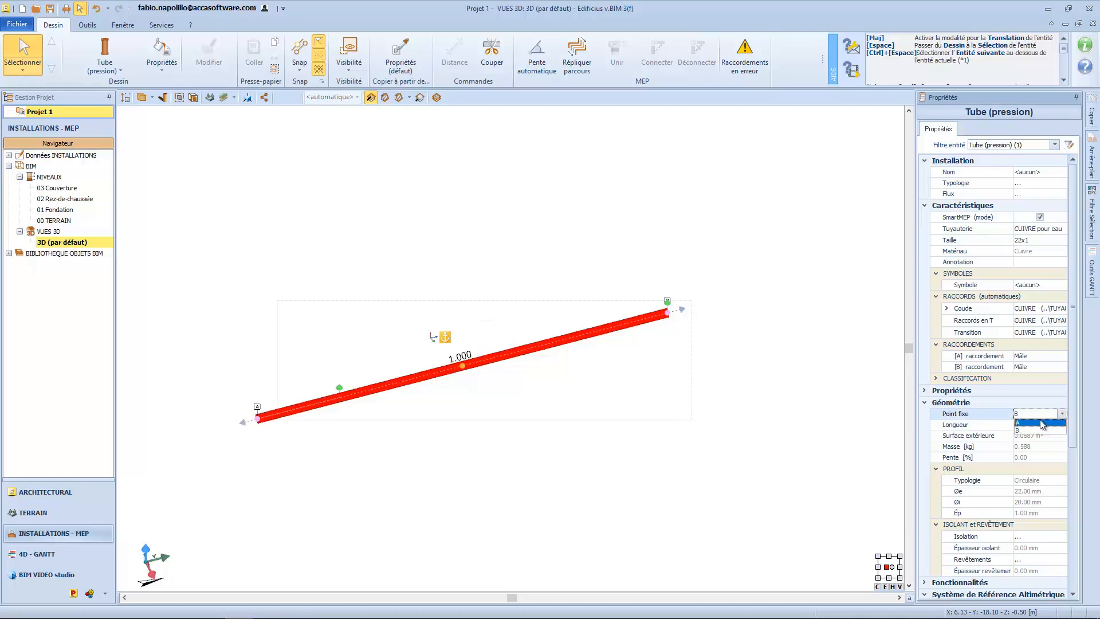
left_click(1040, 424)
left_click(1035, 424)
type("0")
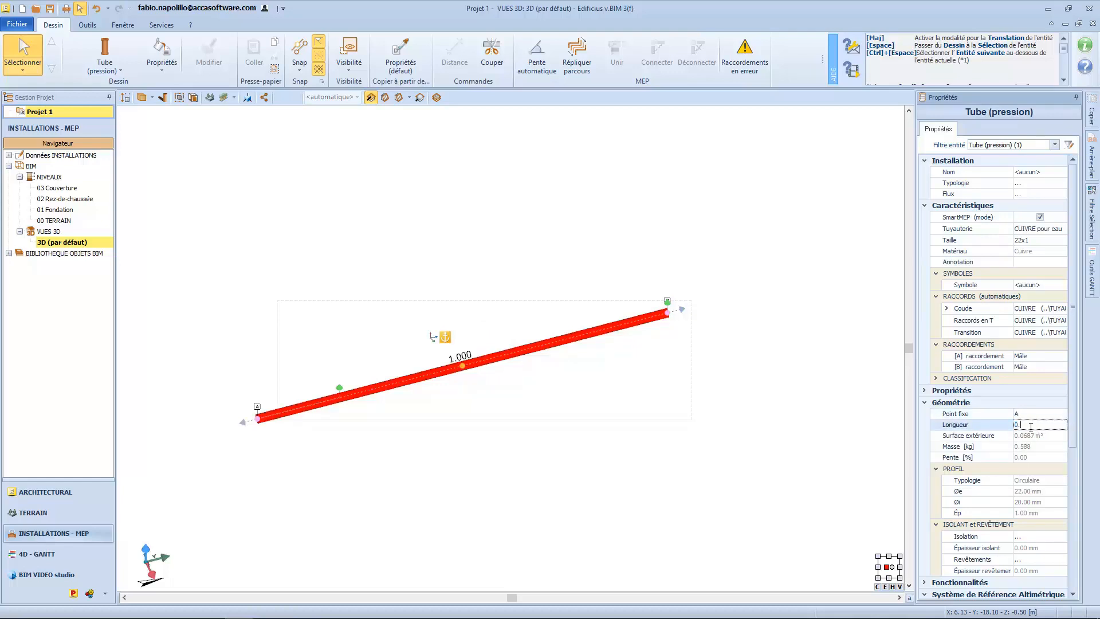
type(".85")
key("Return")
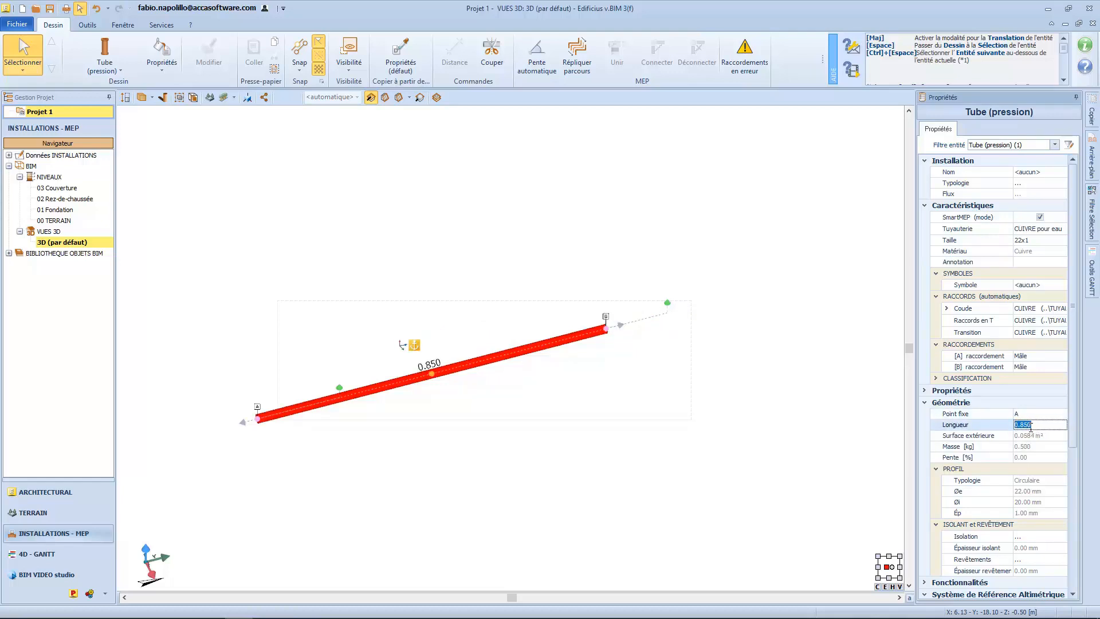
Raise the pipe's end B vertically to slope the pipe, and set the elevation of end A to -0.5 m.
left_click_drag(469, 401, 531, 395)
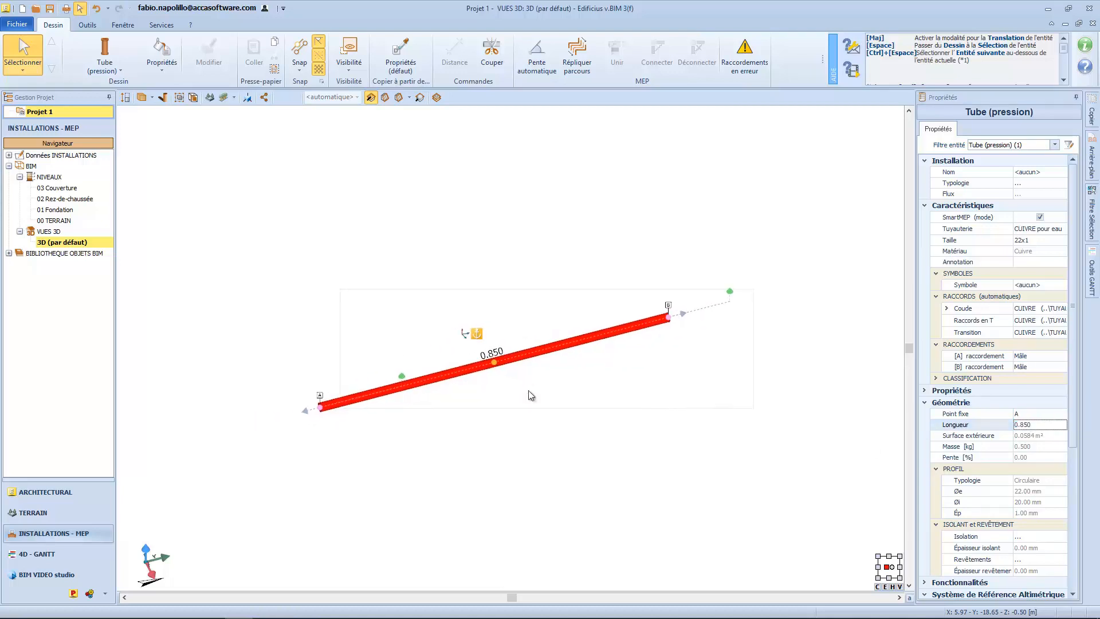
scroll(529, 390, "up", 1)
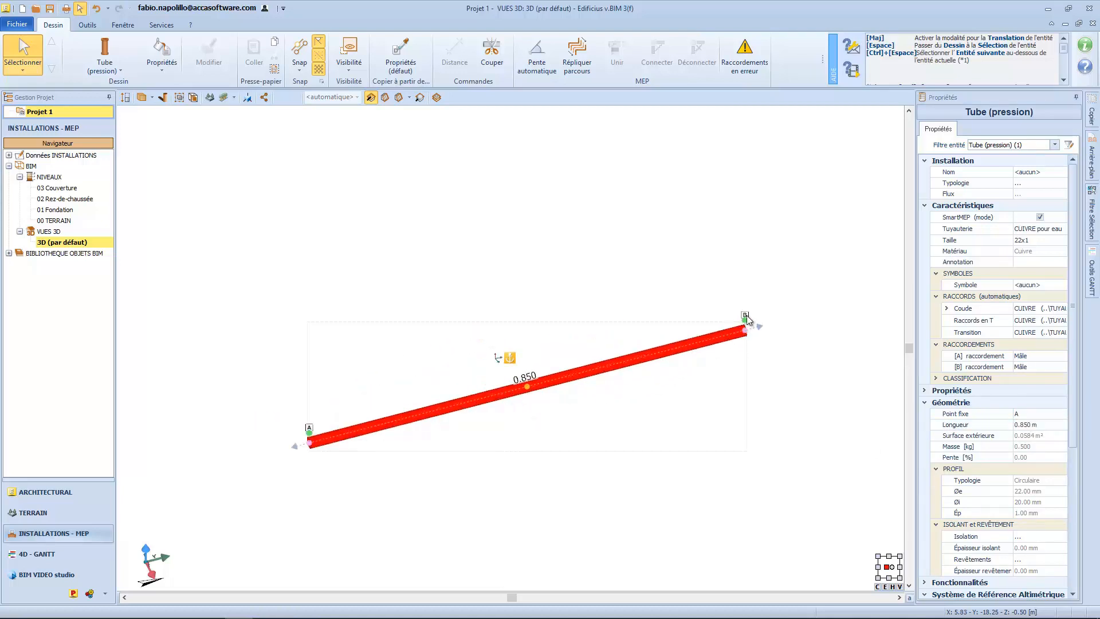
left_click_drag(744, 316, 754, 287)
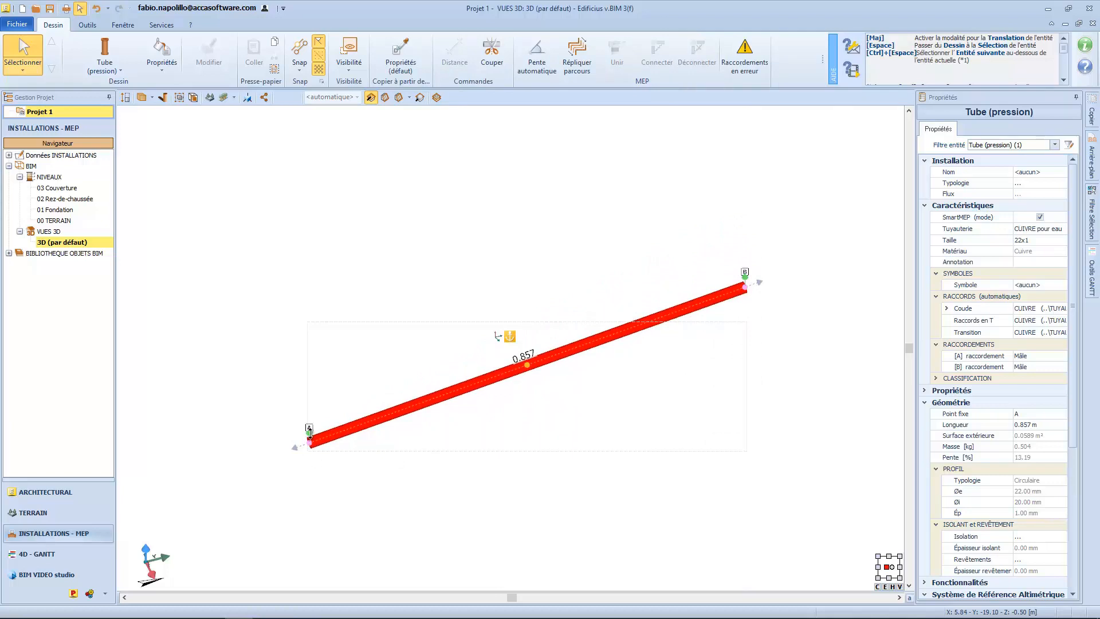
left_click_drag(310, 442, 317, 413)
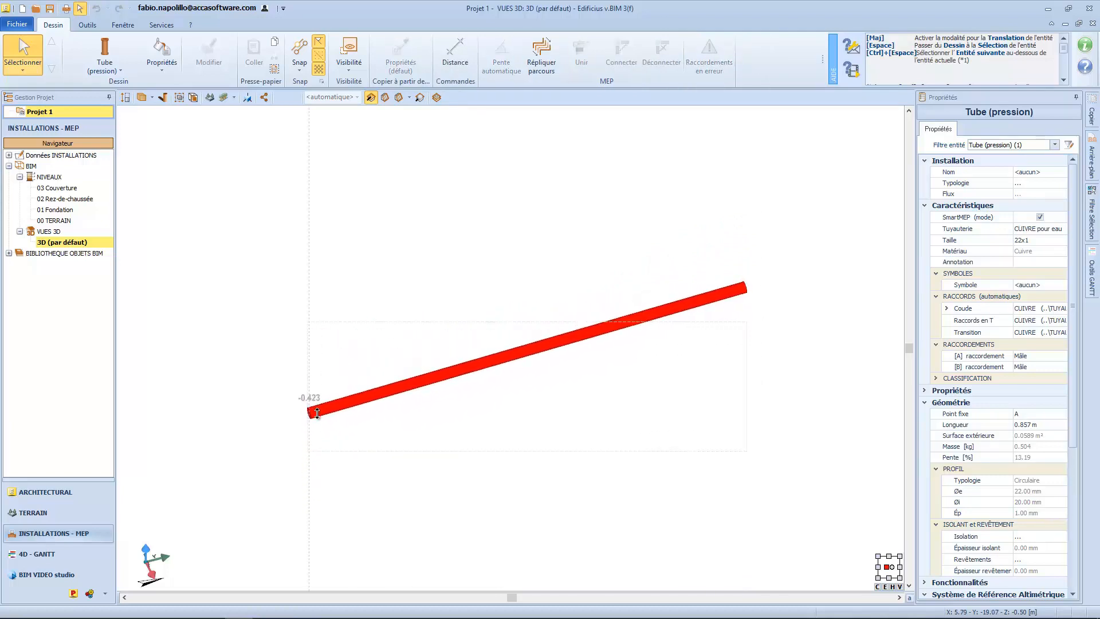
type("-0.5")
key("Return")
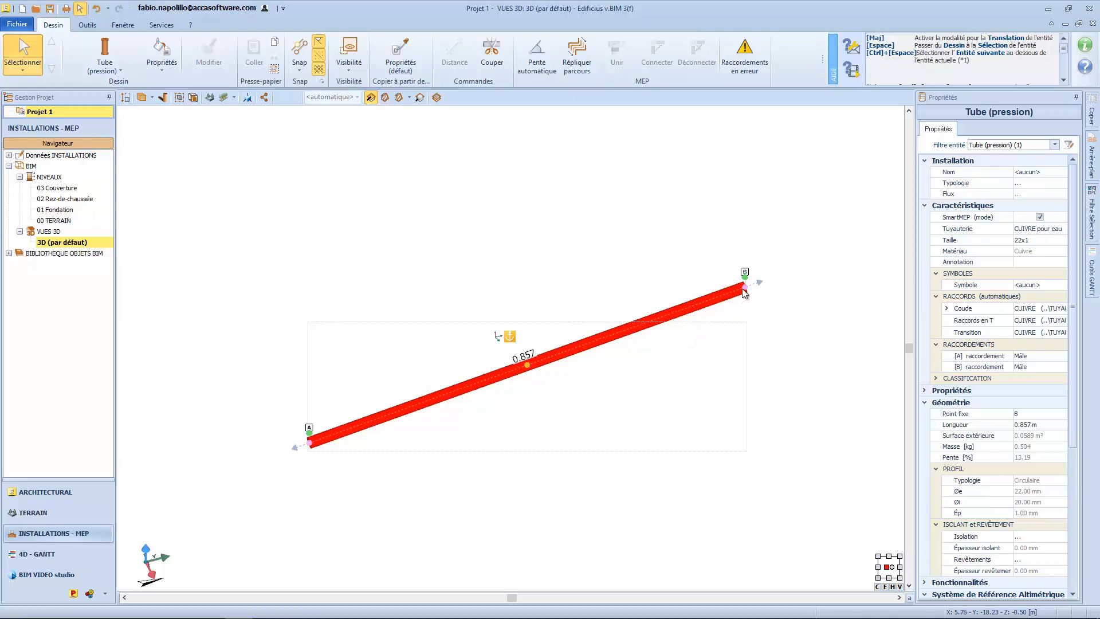
Move the pipe's ends B and A freely to new positions, making the pipe about 0.46 m long.
left_click_drag(749, 280, 182, 371)
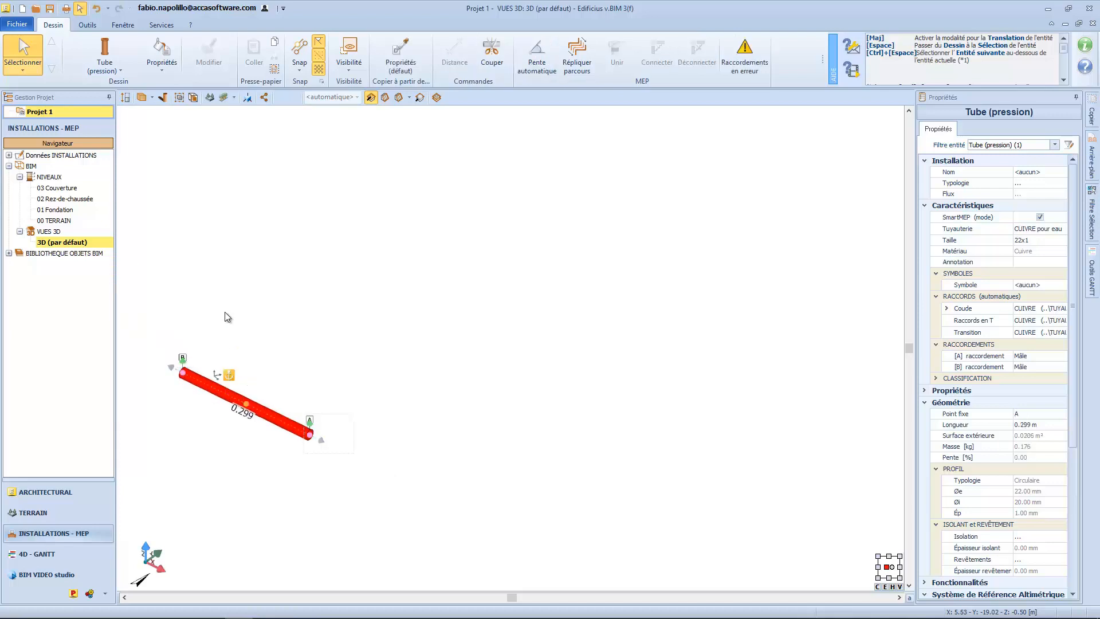
left_click_drag(310, 433, 346, 232)
middle_click_drag(362, 285, 455, 362)
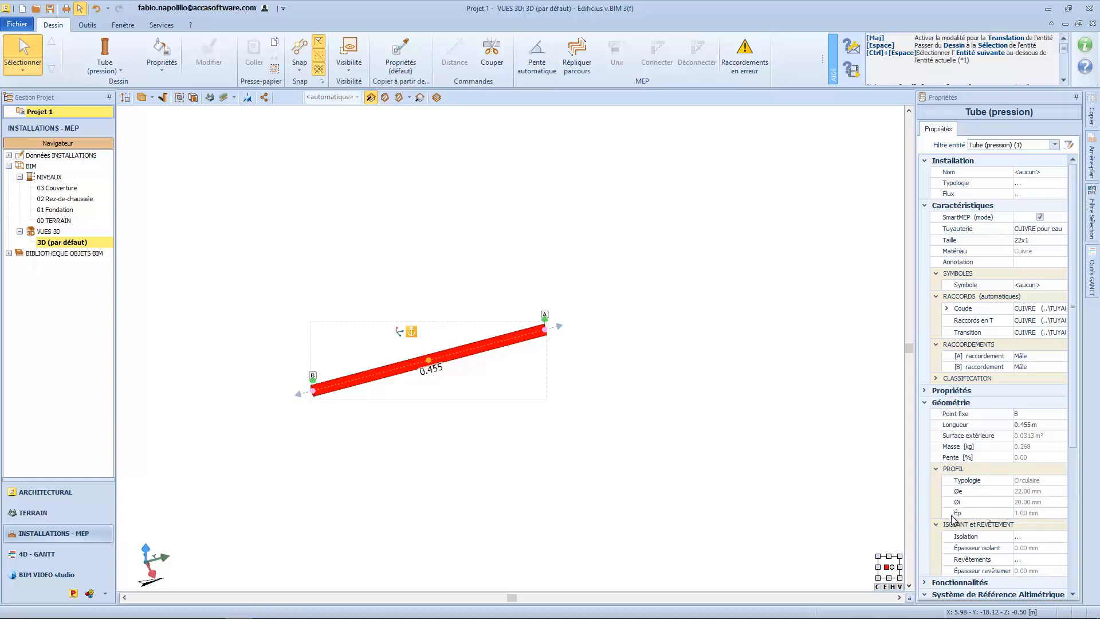
Assign Aluminium from the library's Métaux materials as the pipe's insulation.
scroll(952, 519, "down", 5)
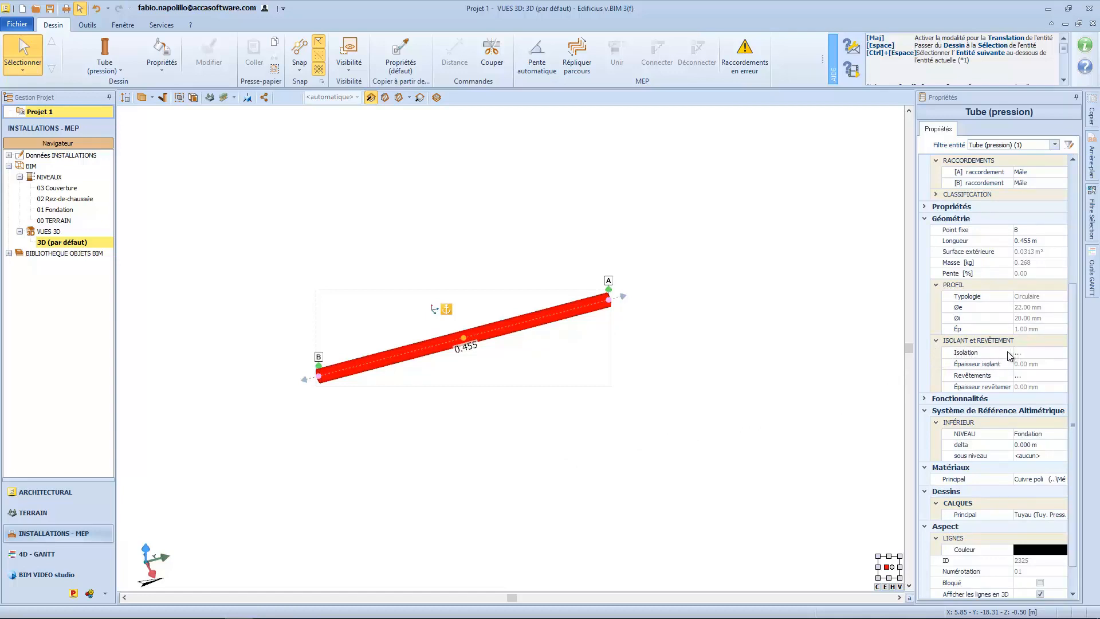
left_click(1027, 352)
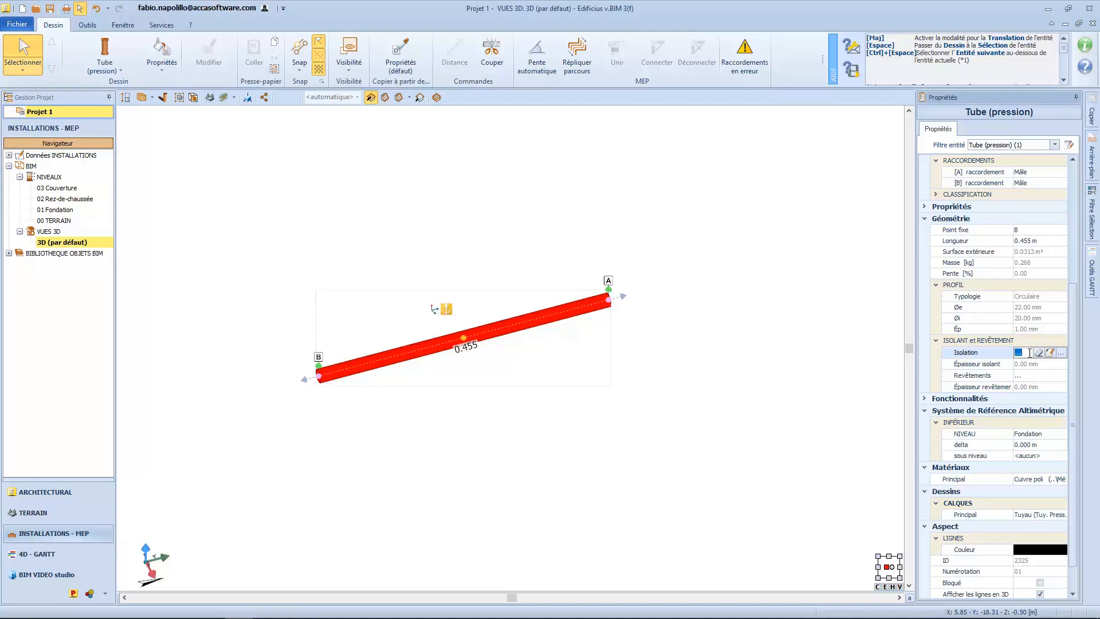
left_click(1062, 351)
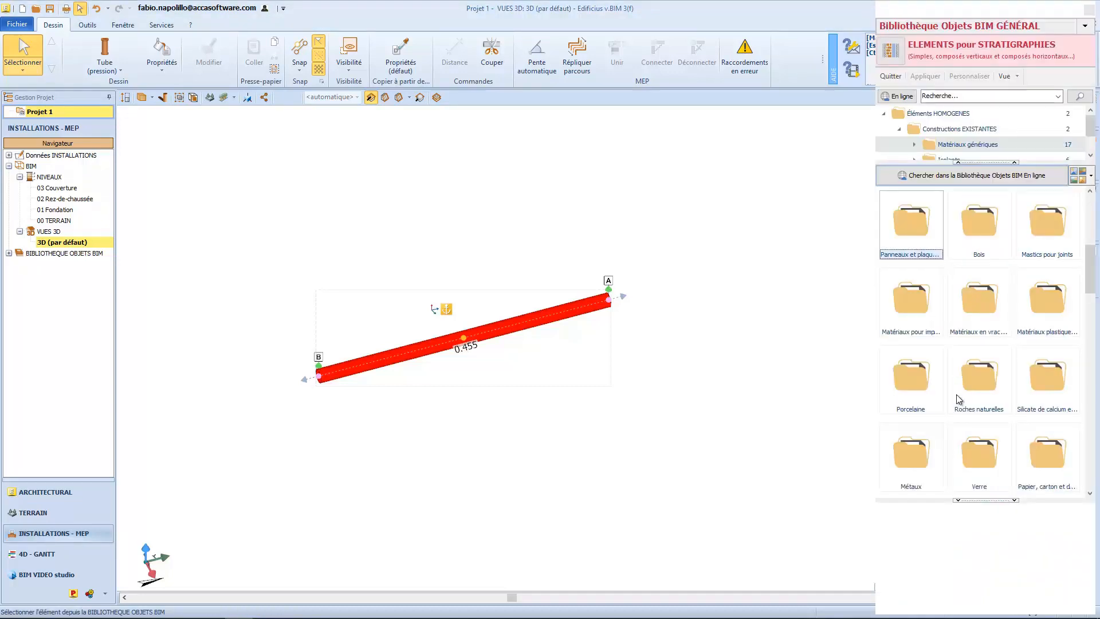
double_click(918, 451)
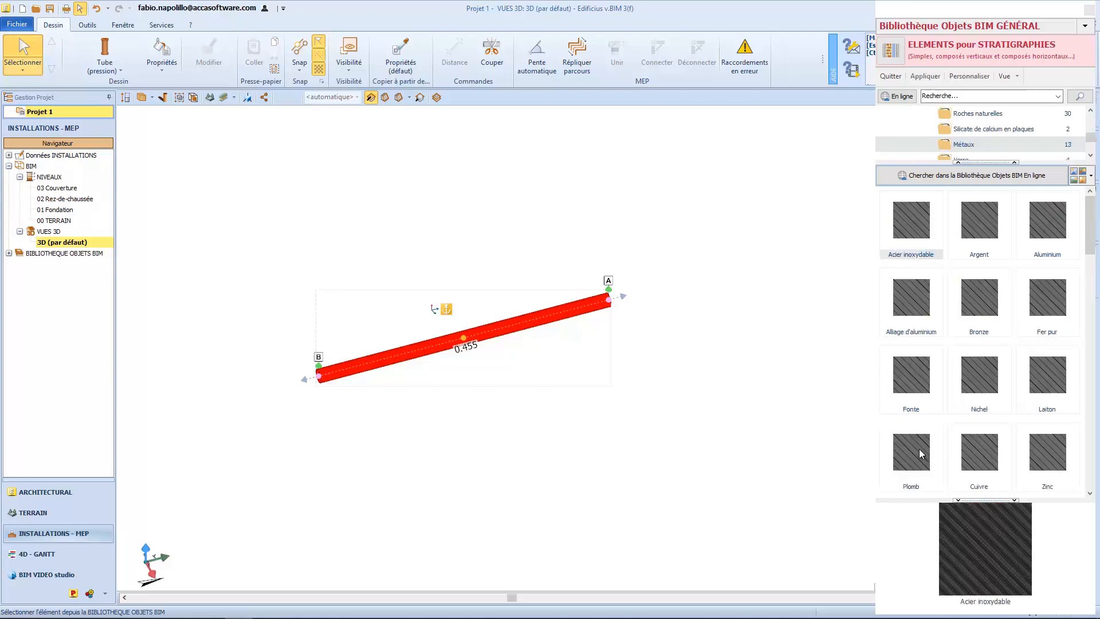
left_click(1044, 227)
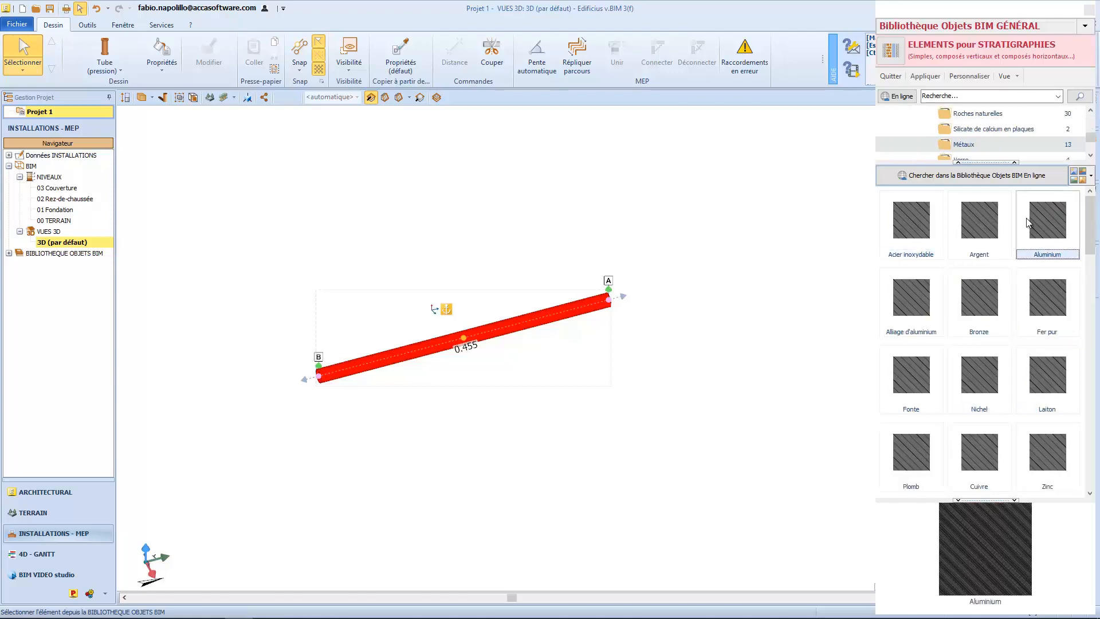
left_click(921, 75)
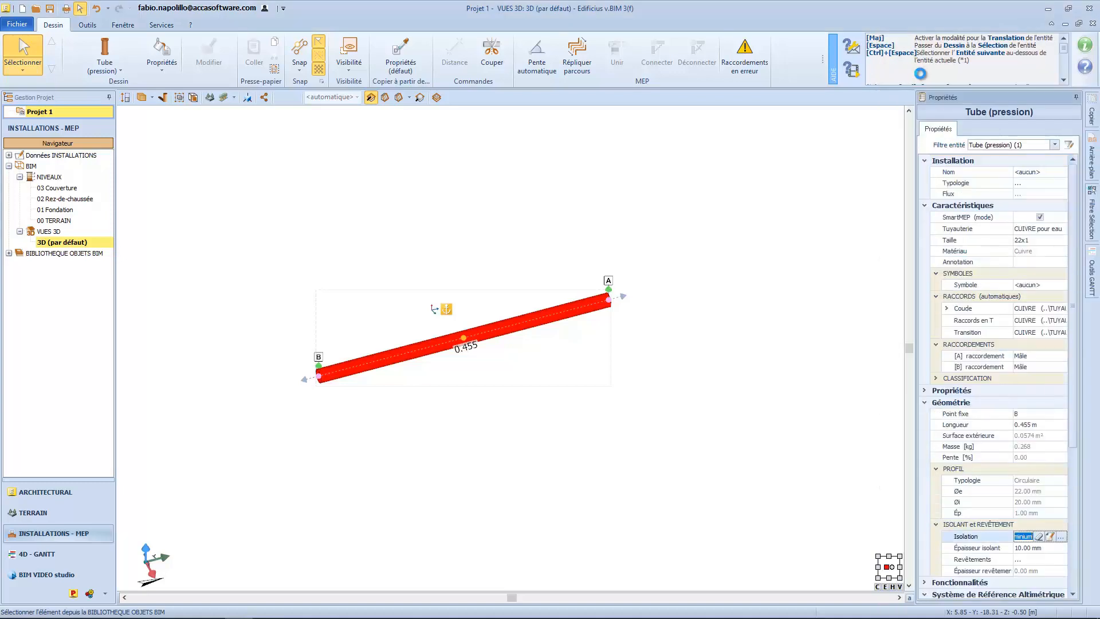
Set the pipe's insulation thickness to 30 mm and return it to 10 mm.
middle_click_drag(755, 300, 645, 372)
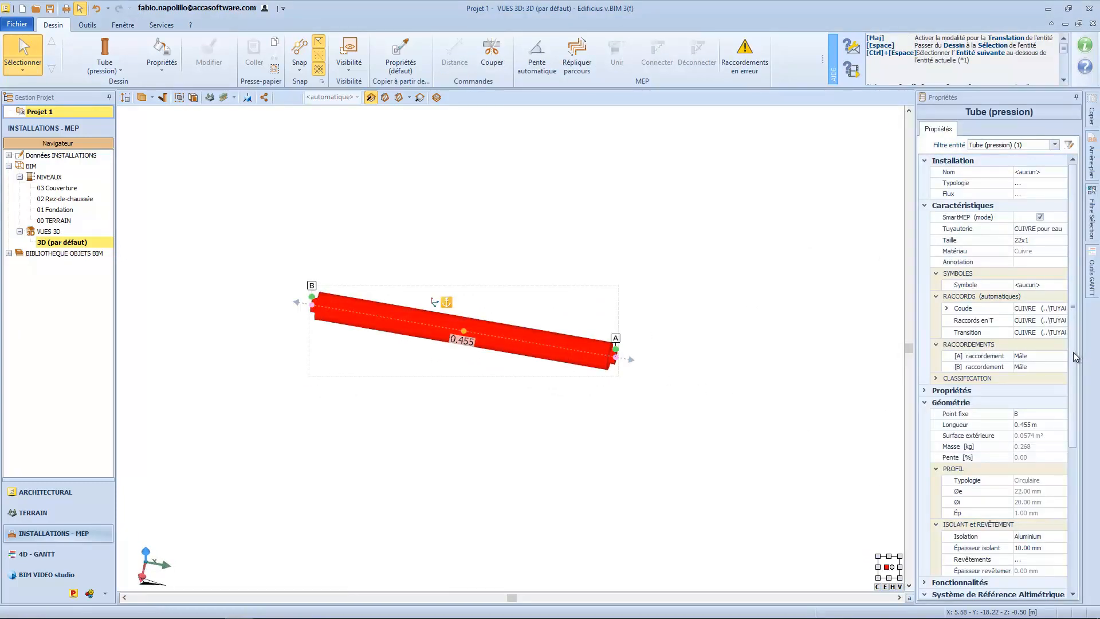
scroll(1073, 355, "down", 5)
left_click(1034, 363)
type("30")
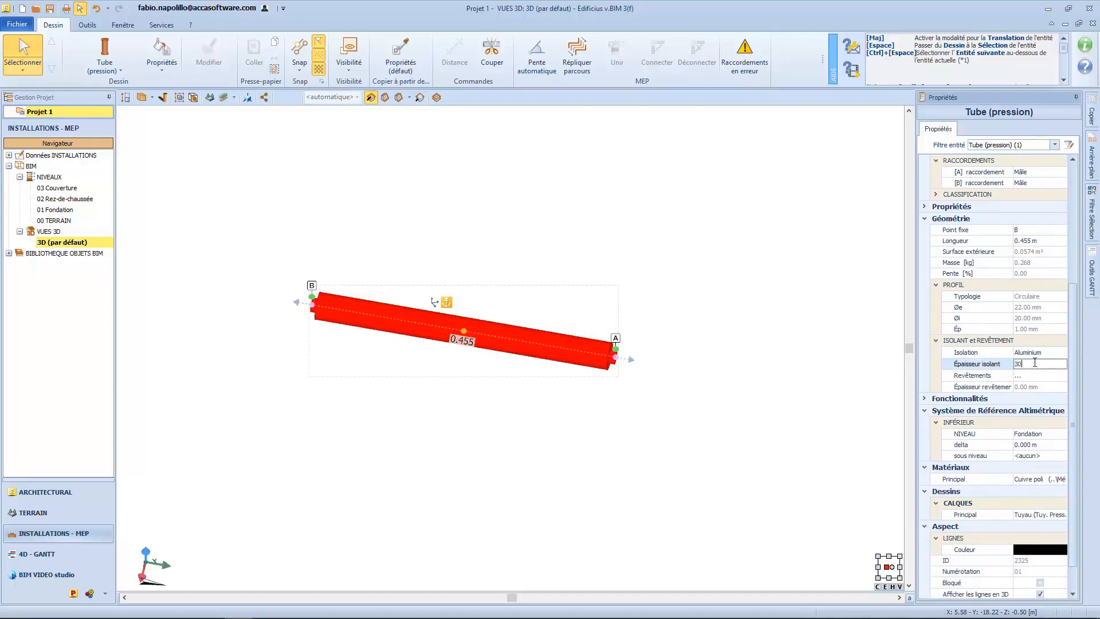
key("Return")
type("10")
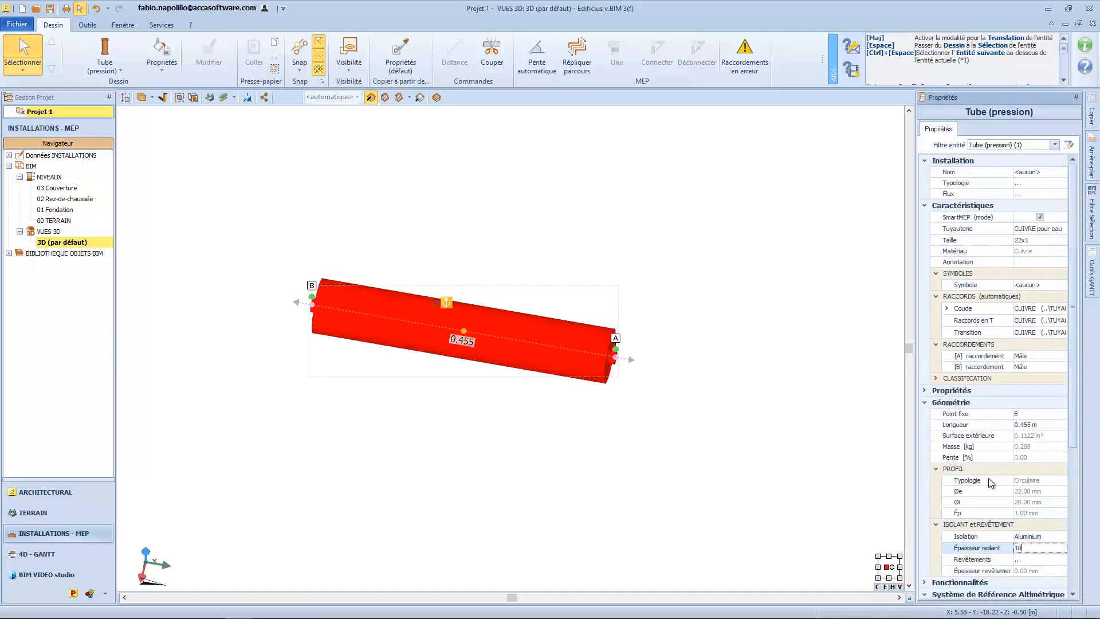
key("Return")
Assign Alliage d'aluminium from the library's Métaux materials as the pipe's coating and deselect the pipe.
scroll(1073, 466, "down", 2)
left_click_drag(1071, 462, 1071, 550)
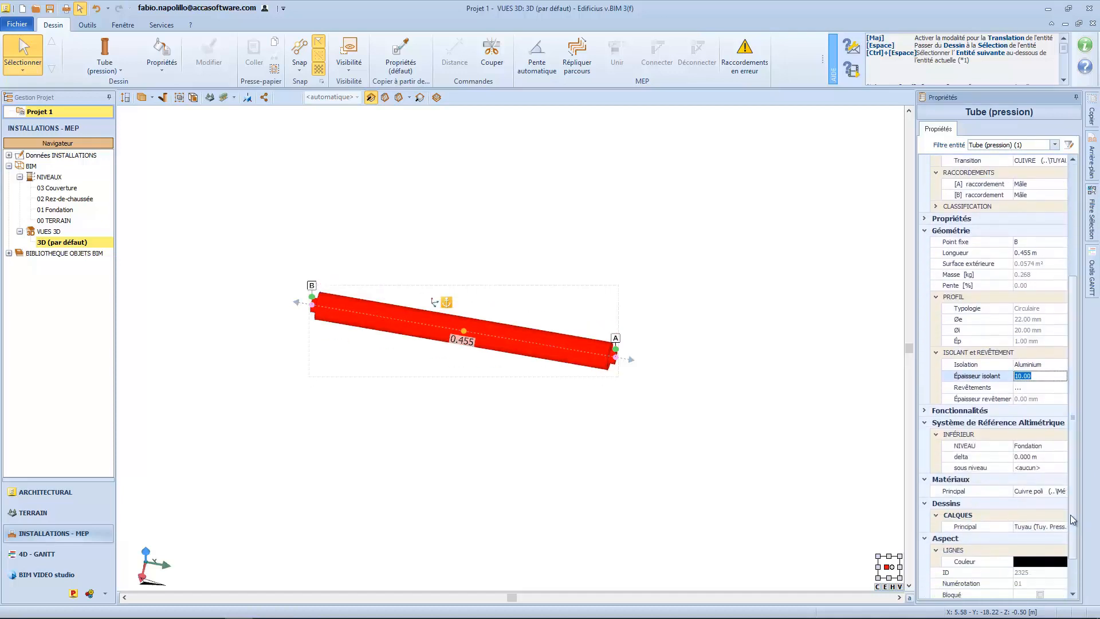
left_click(1036, 387)
left_click(1060, 388)
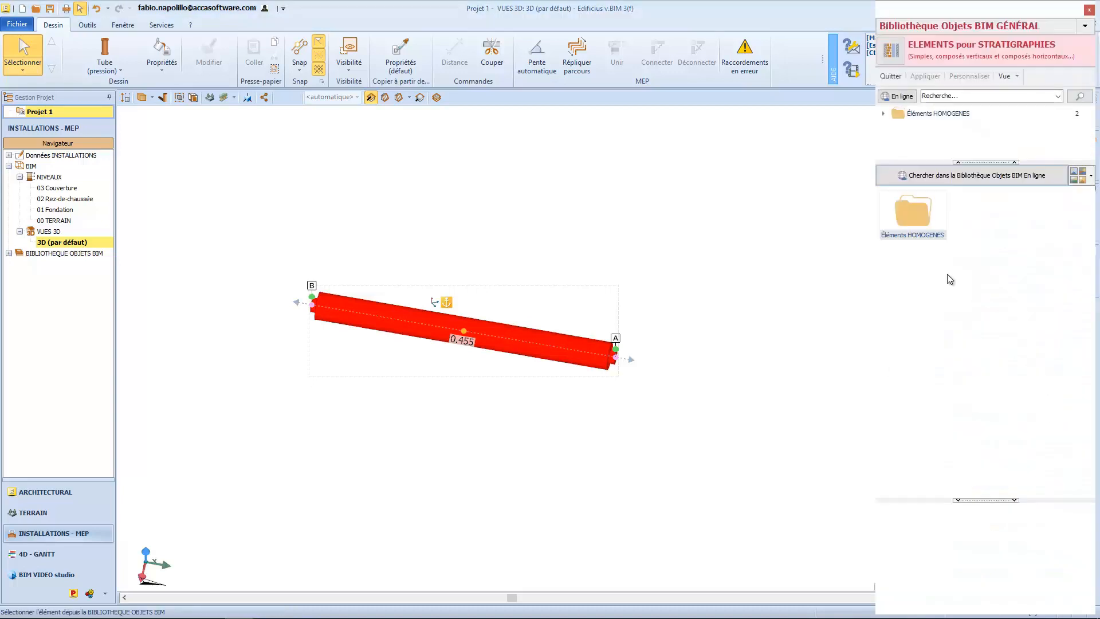
double_click(918, 223)
double_click(918, 221)
double_click(916, 219)
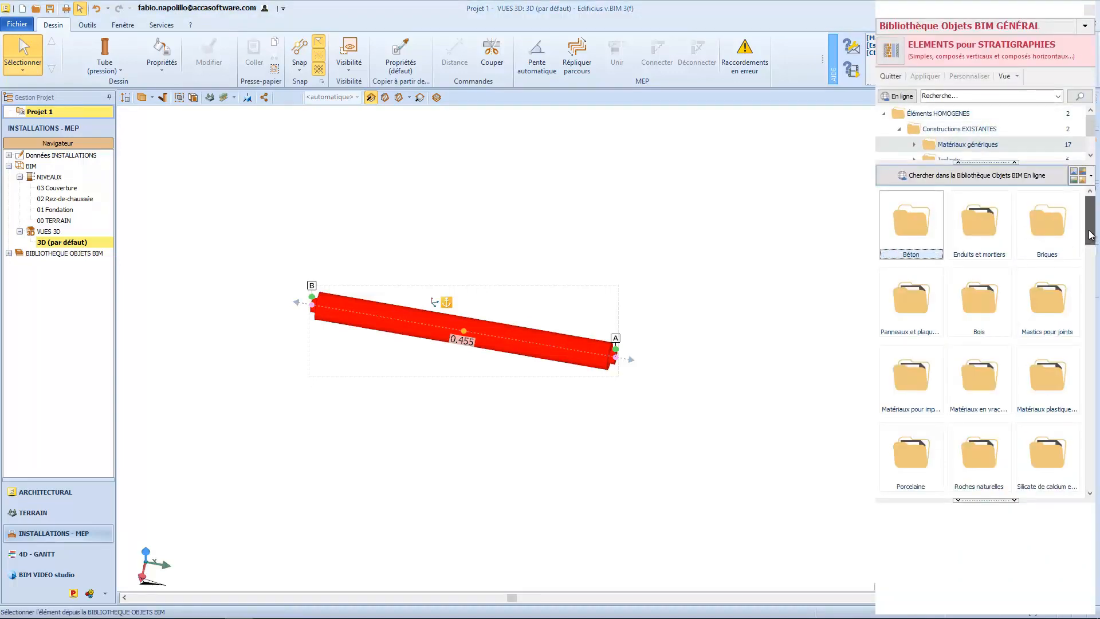
scroll(951, 252, "down", 2)
double_click(911, 452)
left_click(917, 308)
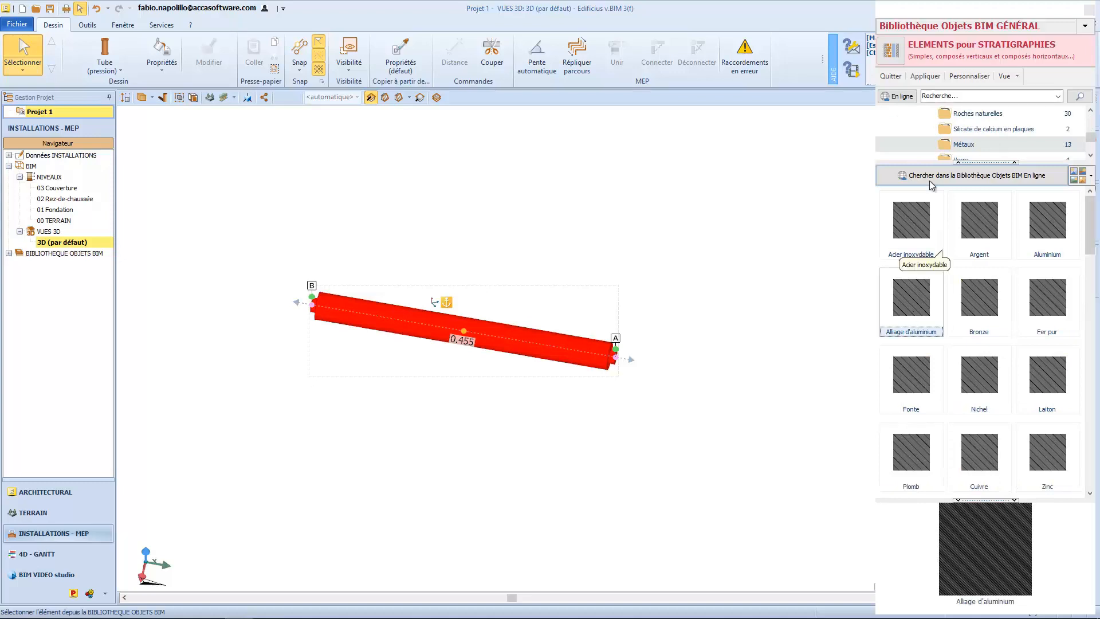
left_click(920, 79)
left_click(652, 412)
middle_click_drag(652, 412, 606, 417)
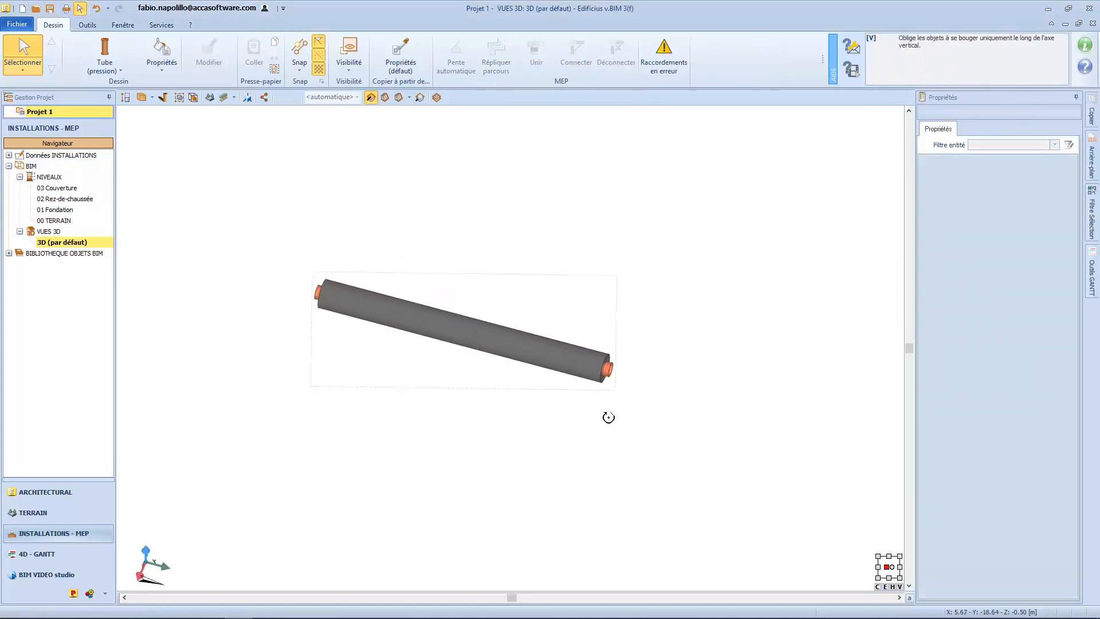
Select the pipe and remove its insulation material.
left_click(572, 364)
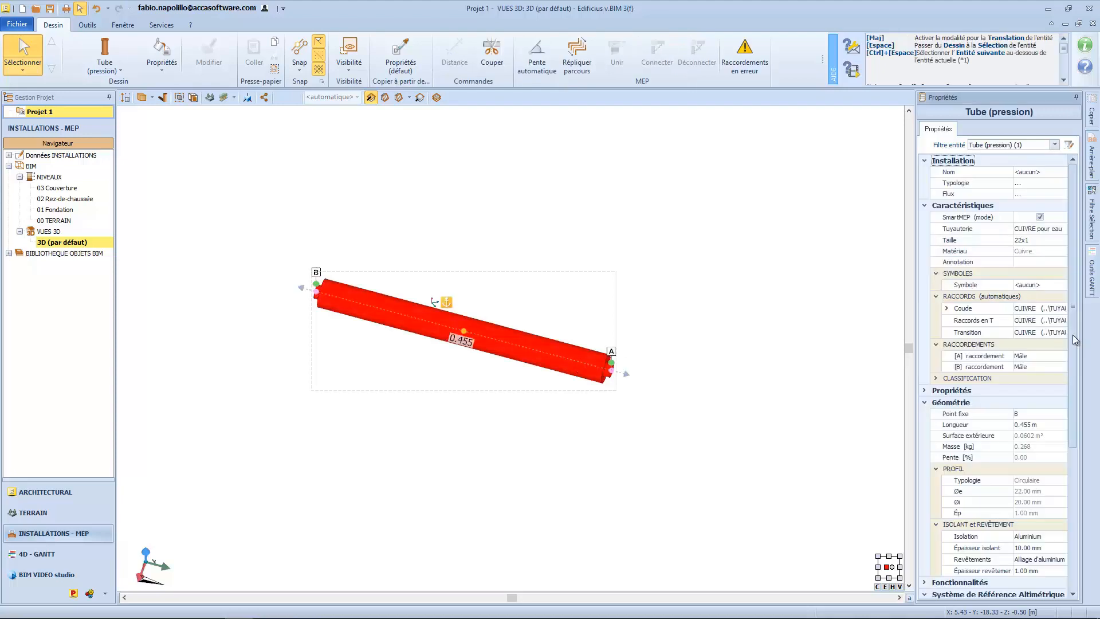
scroll(1079, 470, "down", 5)
scroll(1079, 469, "down", 1)
left_click(1025, 319)
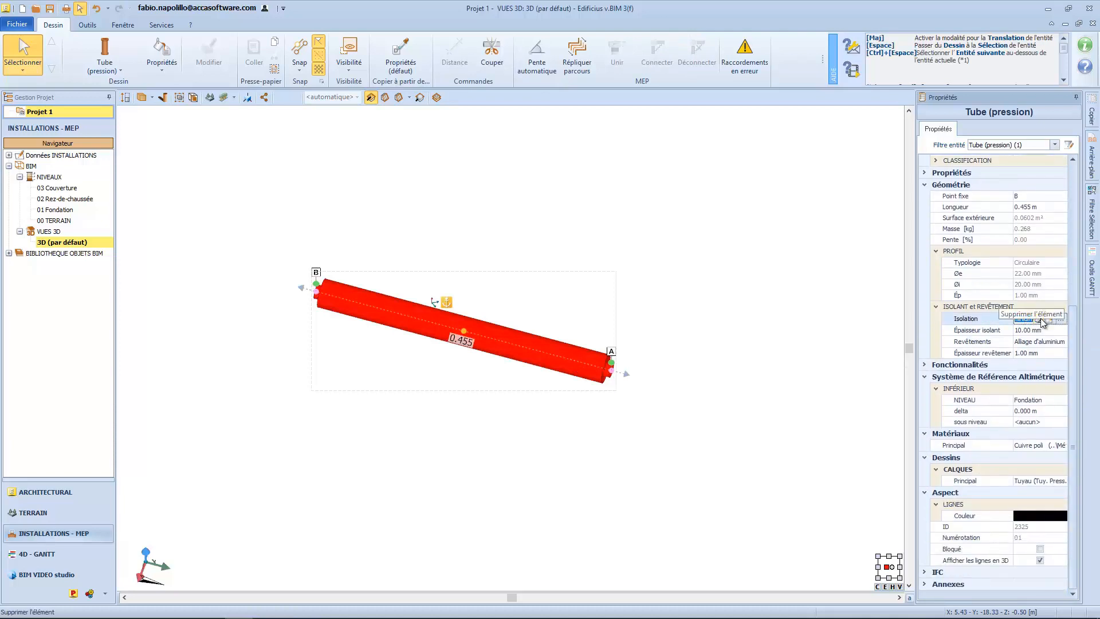
left_click(1040, 319)
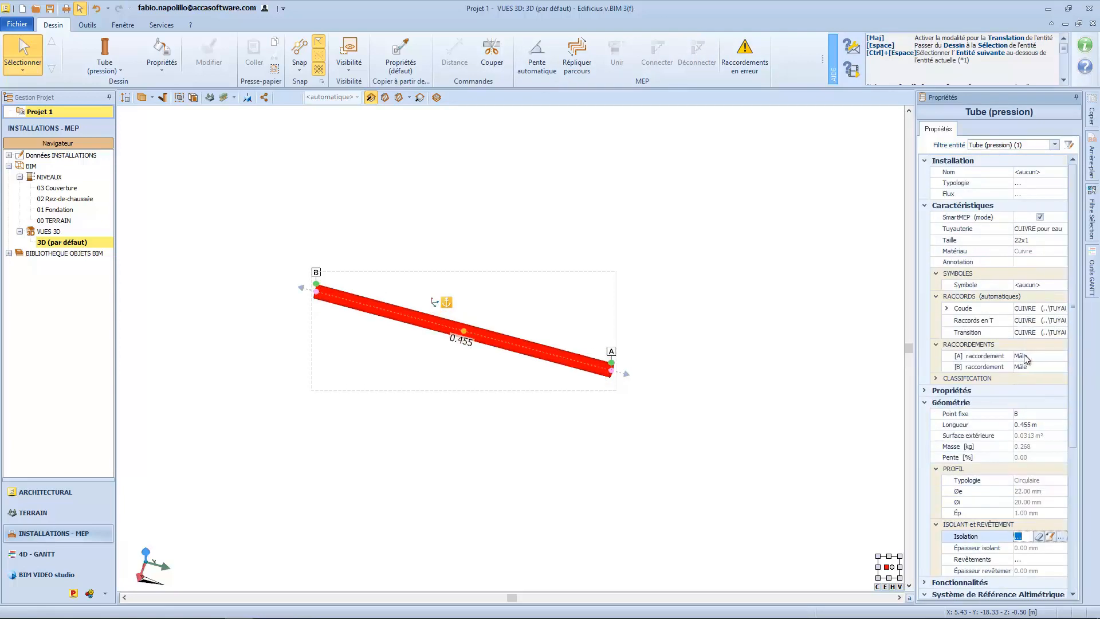
scroll(1074, 414, "down", 6)
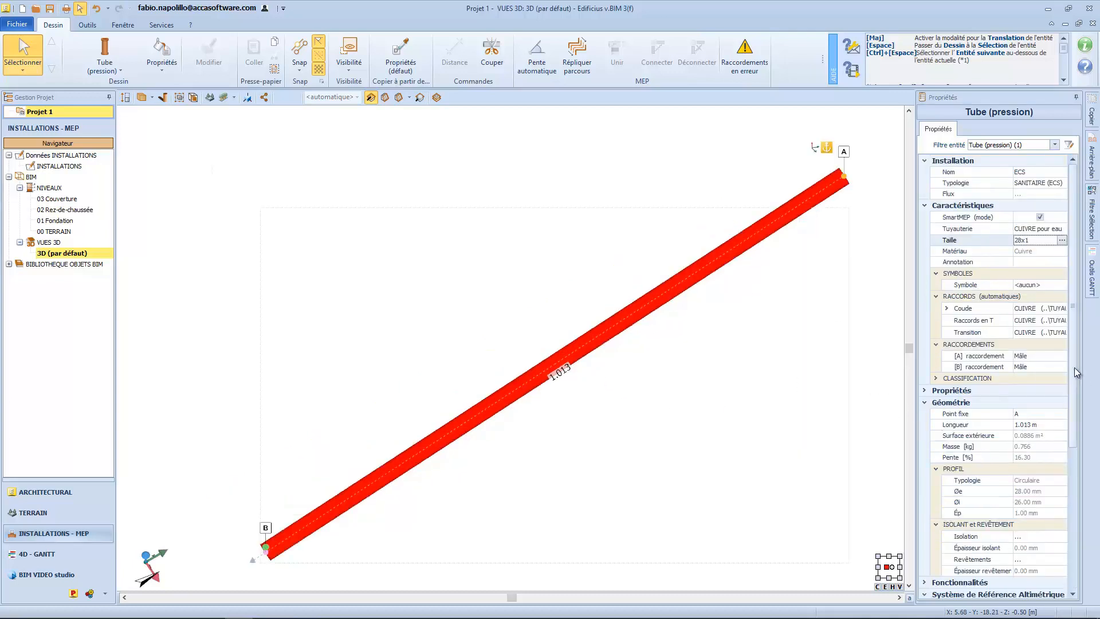
Set the ECS pipe's delta from the Fondation level to 0.3 m.
left_click_drag(1074, 371, 1078, 464)
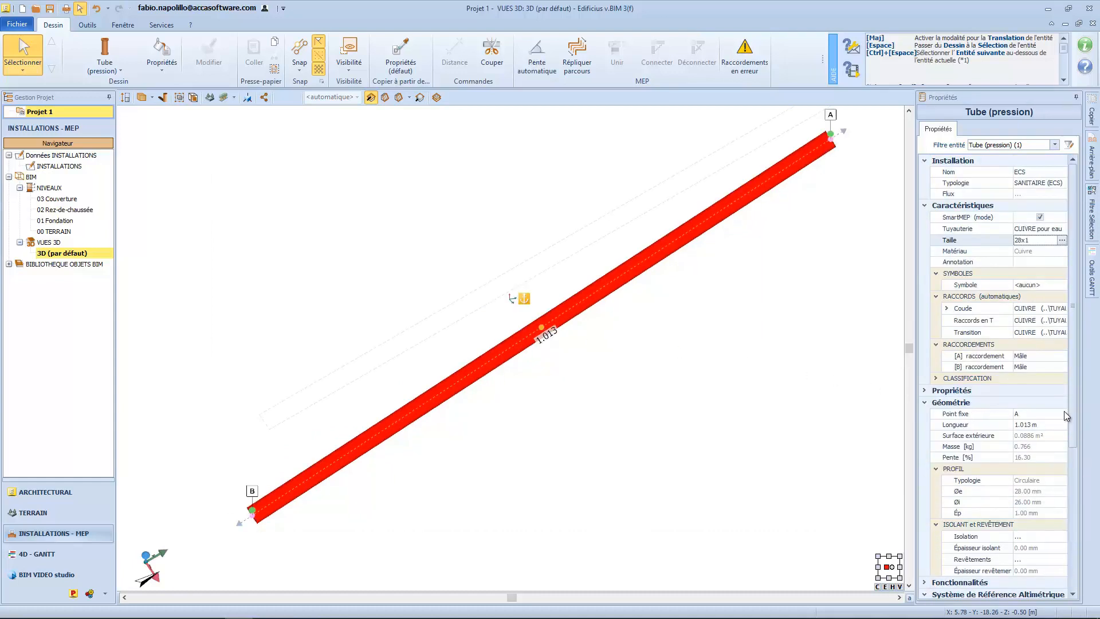
scroll(1064, 418, "down", 4)
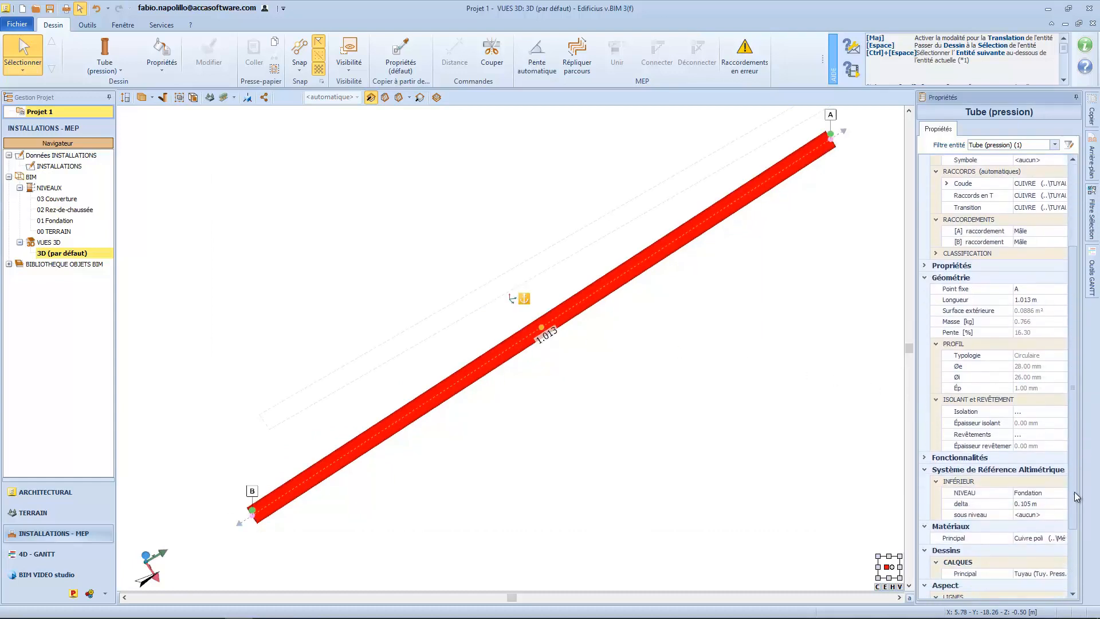
left_click(1025, 493)
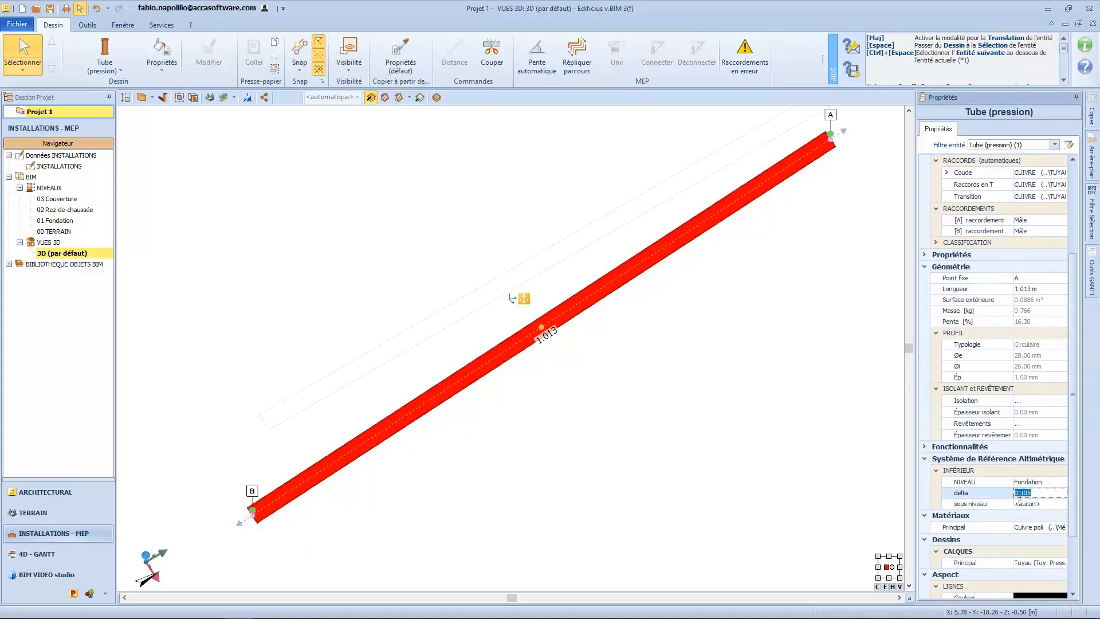
type("0.3")
key("Return")
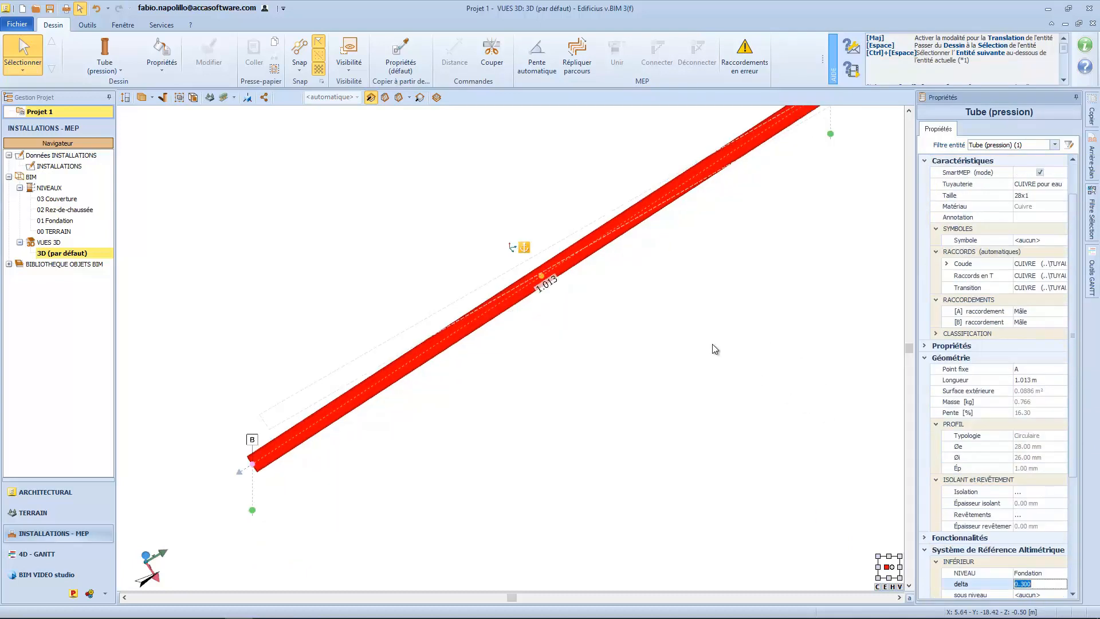
Set the pipe's lower reference level to Rez-de-chaussée.
middle_click_drag(586, 339, 595, 425)
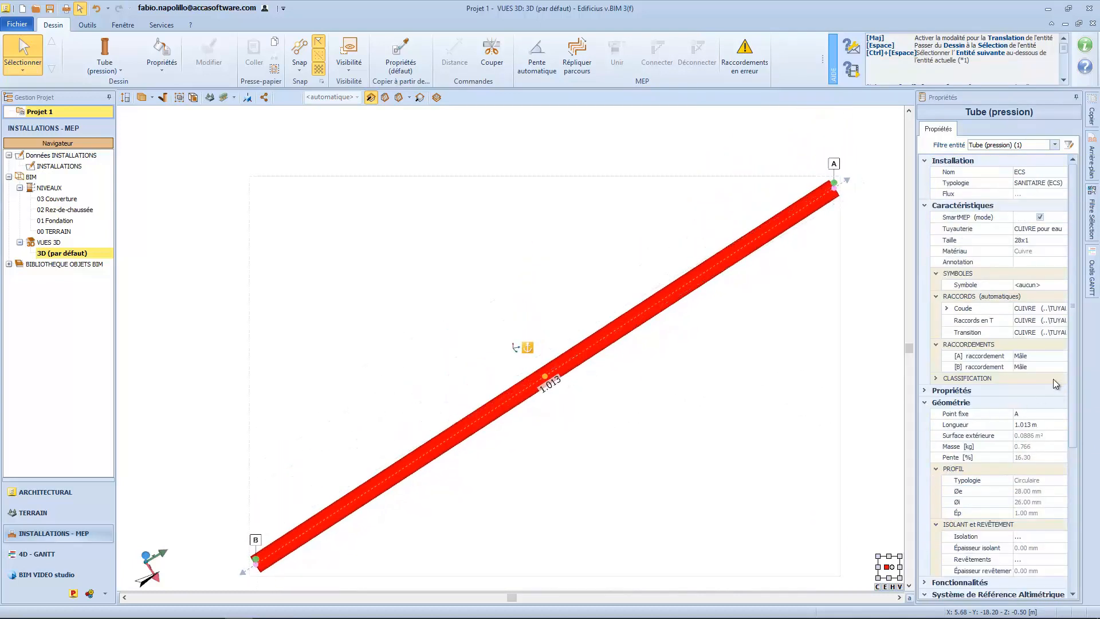
scroll(1072, 444, "down", 2)
left_click_drag(1073, 443, 1072, 514)
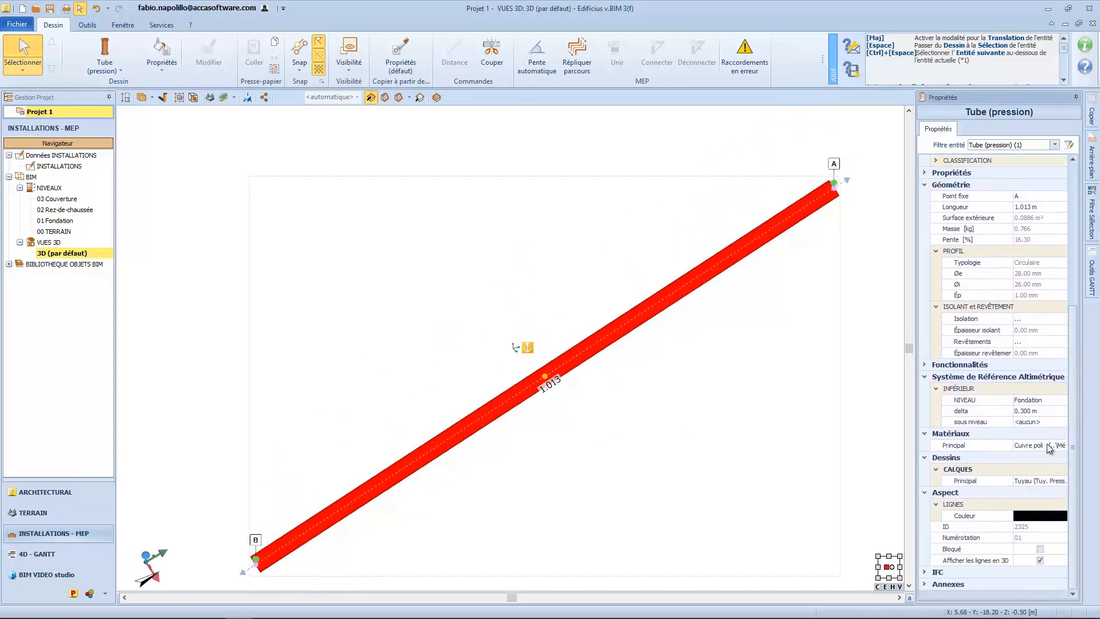
left_click(1026, 405)
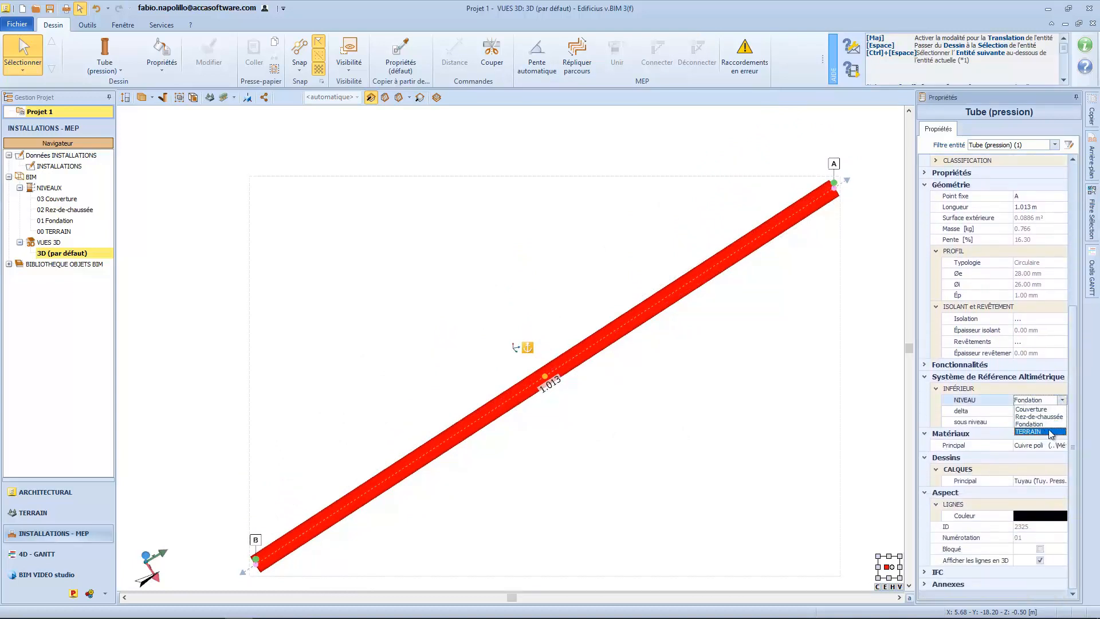
left_click(1038, 417)
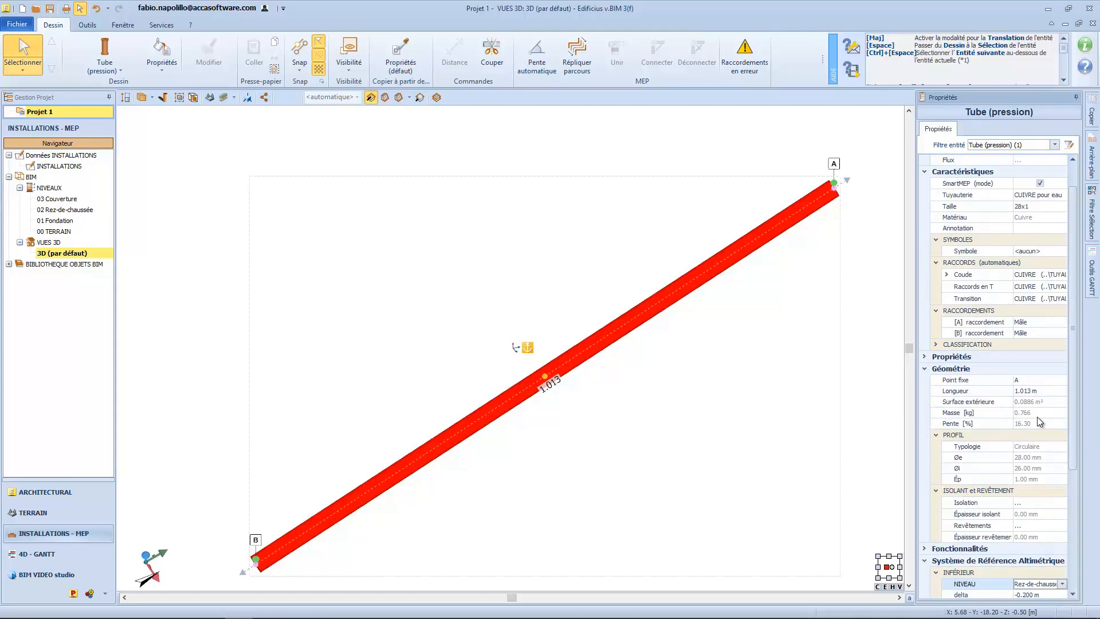
scroll(1060, 524, "down", 5)
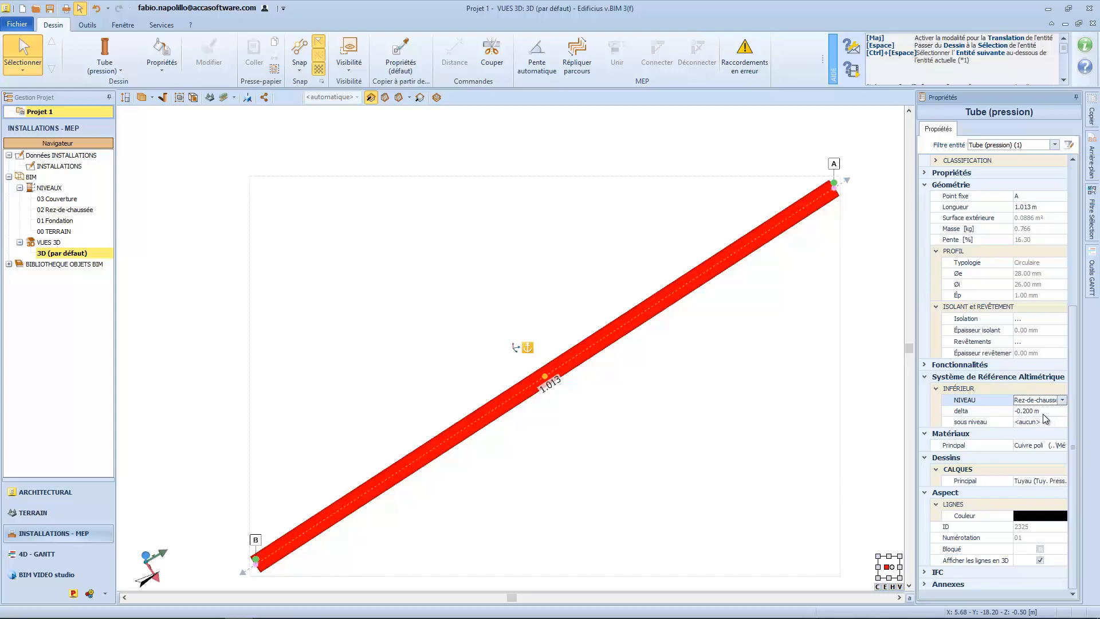
Show the pipe in plan on the Rez-de-chaussée level.
right_click(494, 420)
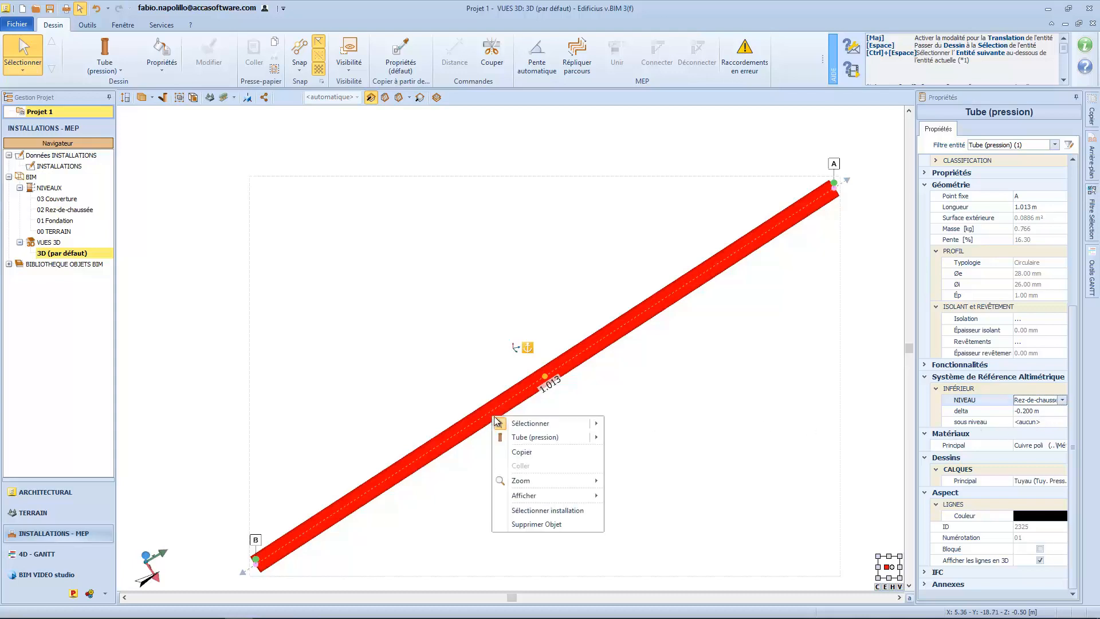
mouse_move(551, 495)
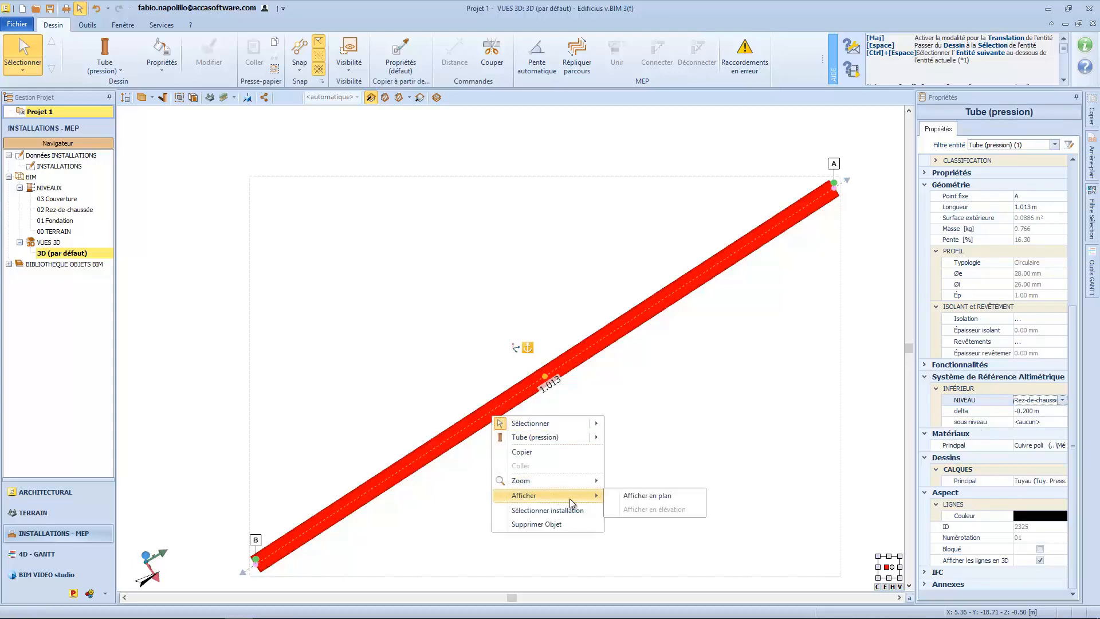
left_click(631, 497)
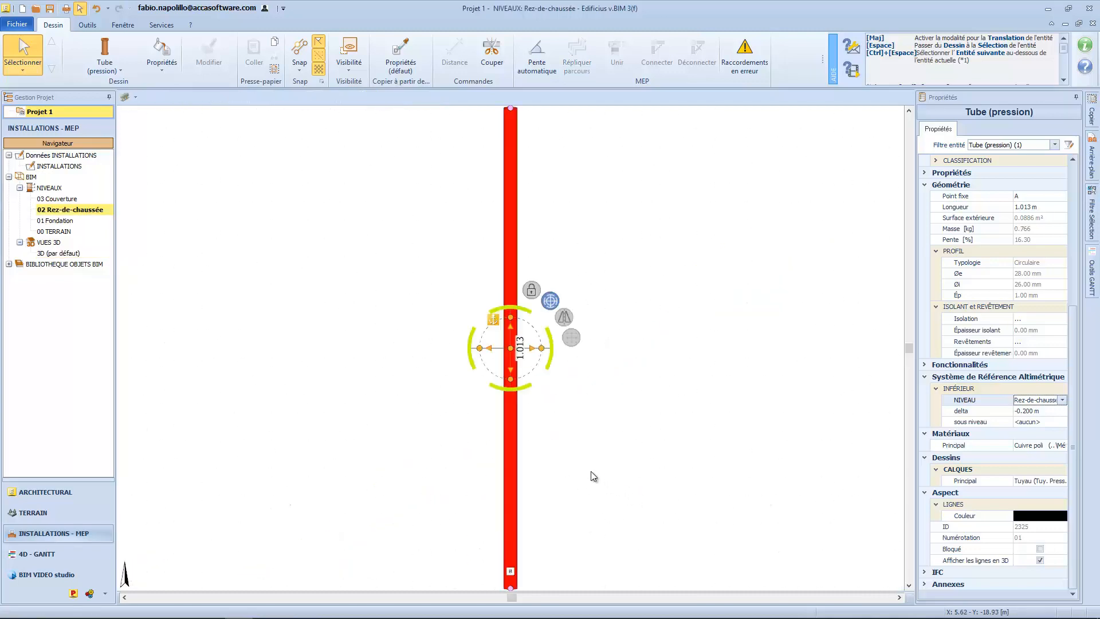
scroll(568, 462, "down", 3)
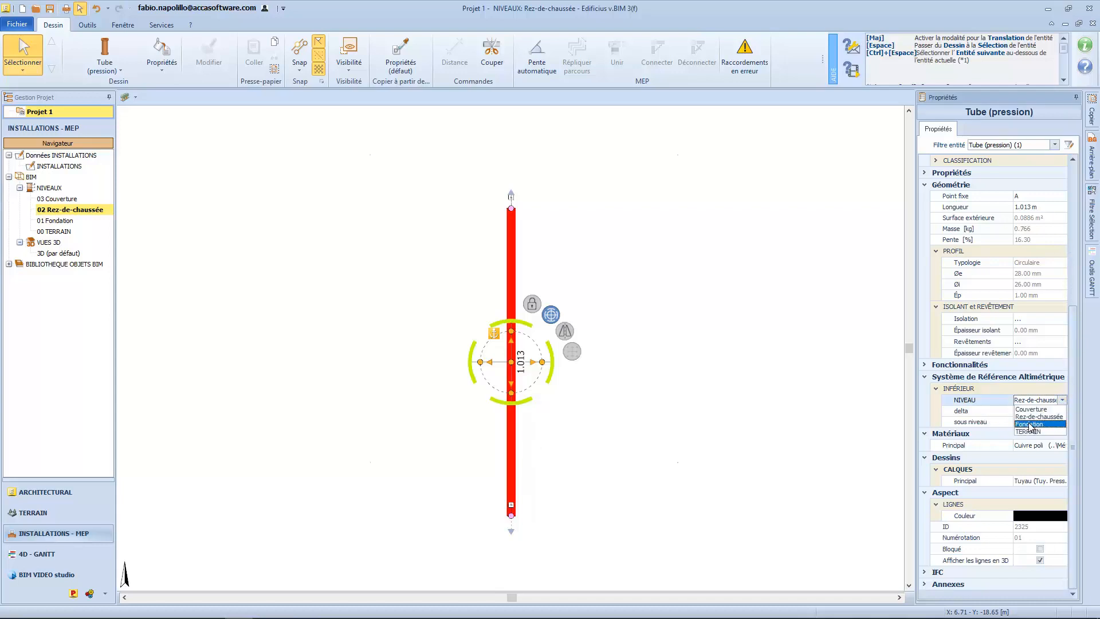
Return the pipe's lower reference level to Fondation, display it in the Fondation plan and deselect it.
key("Down")
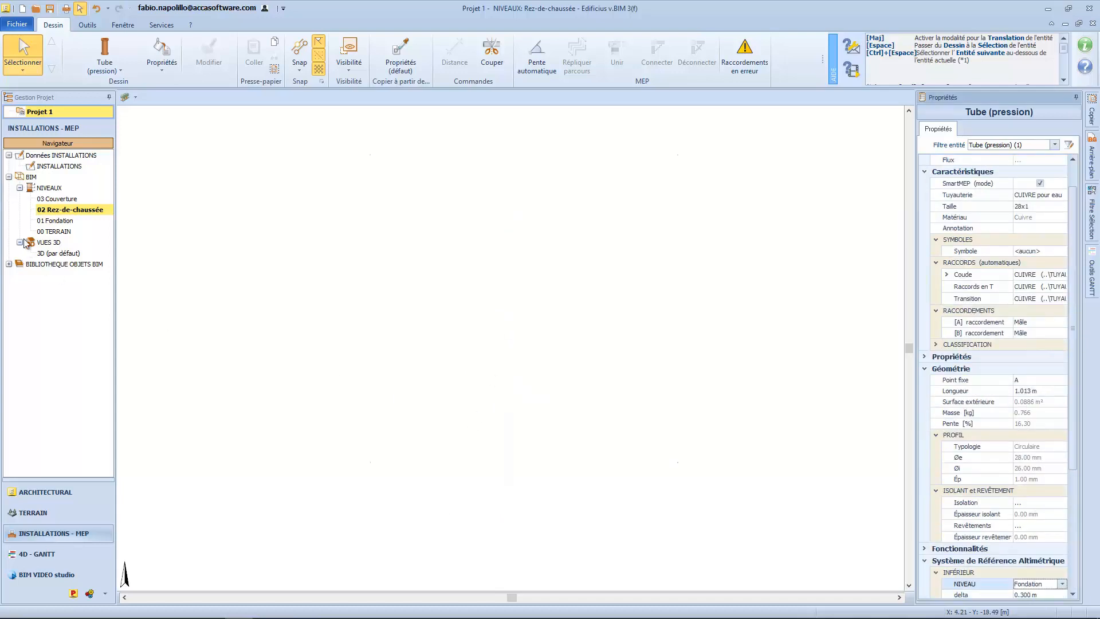
double_click(56, 221)
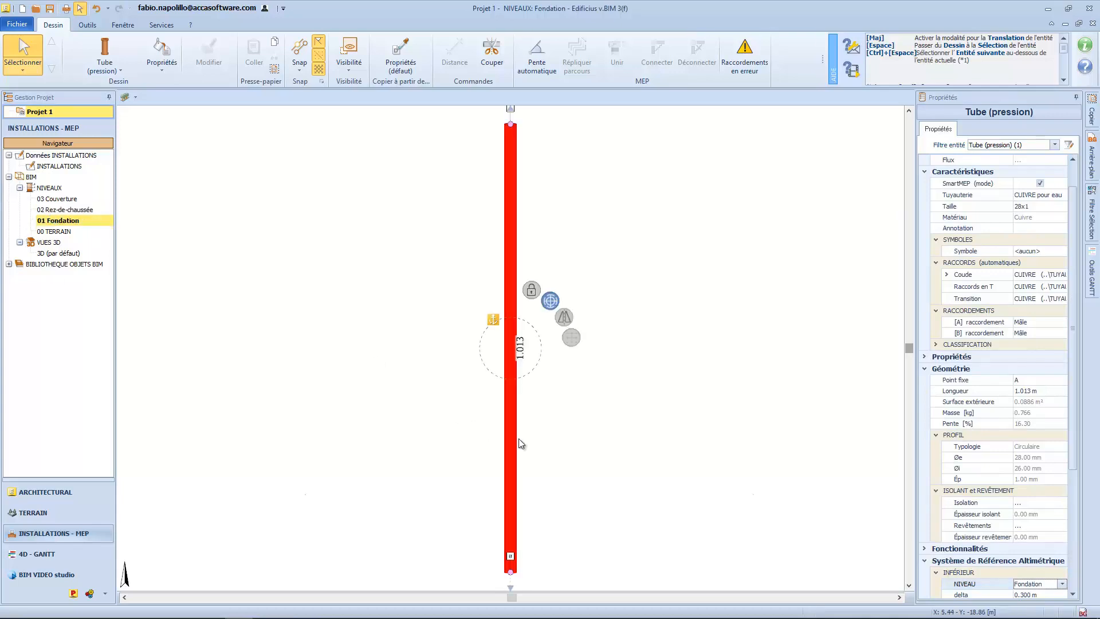
middle_click_drag(534, 428, 518, 407)
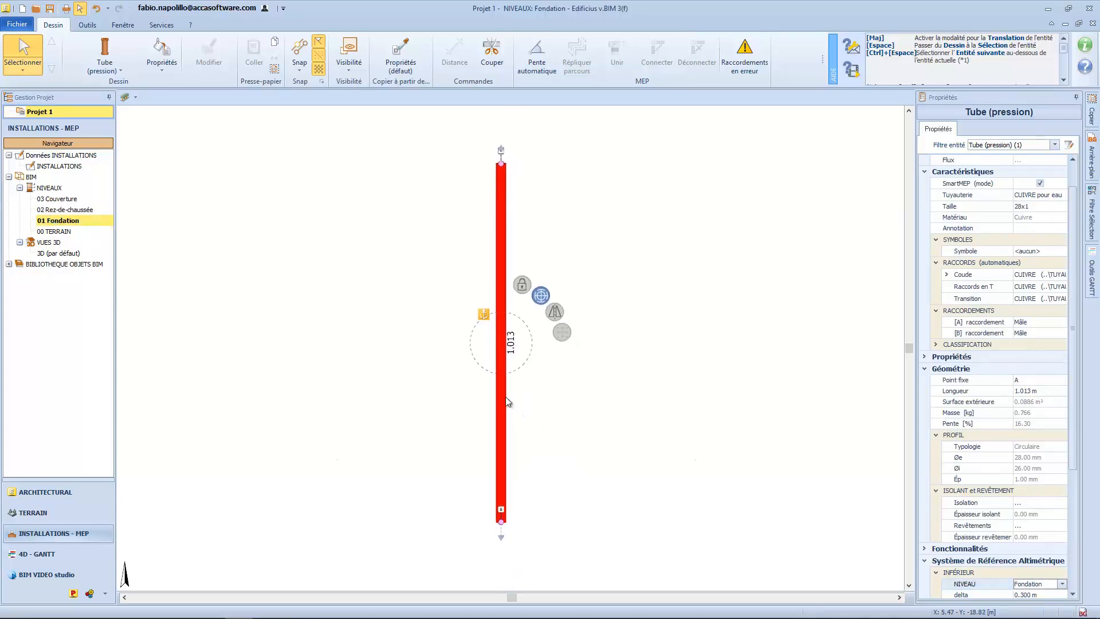
key("Escape")
Move both ends of the pipe freely in the Fondation plan, making it about 0.90 m long and slightly tilted.
left_click(497, 419)
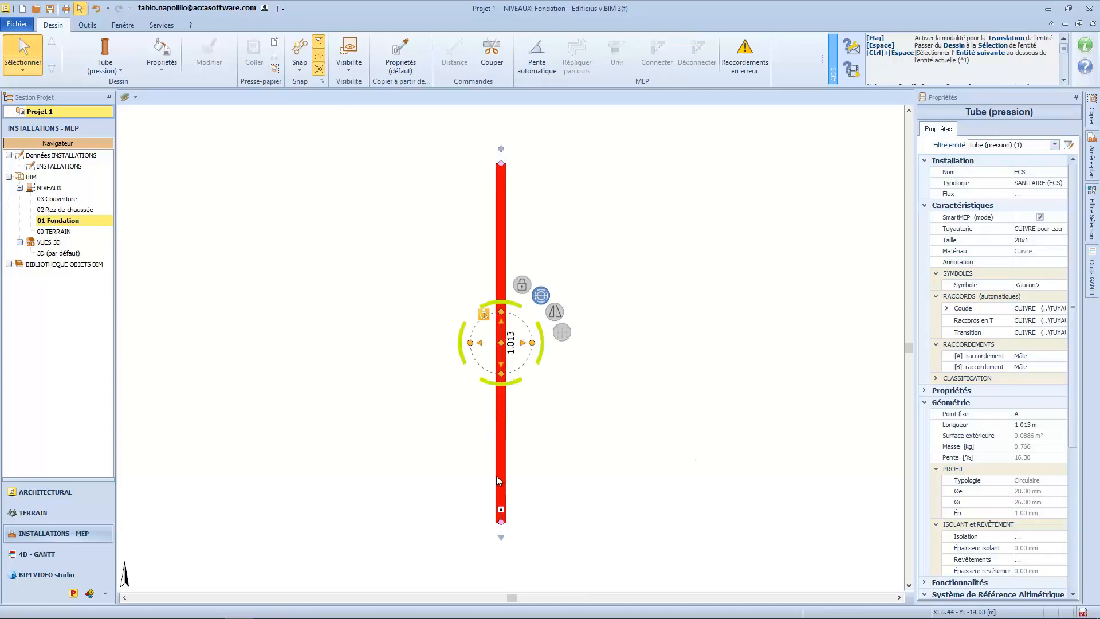
left_click(501, 521)
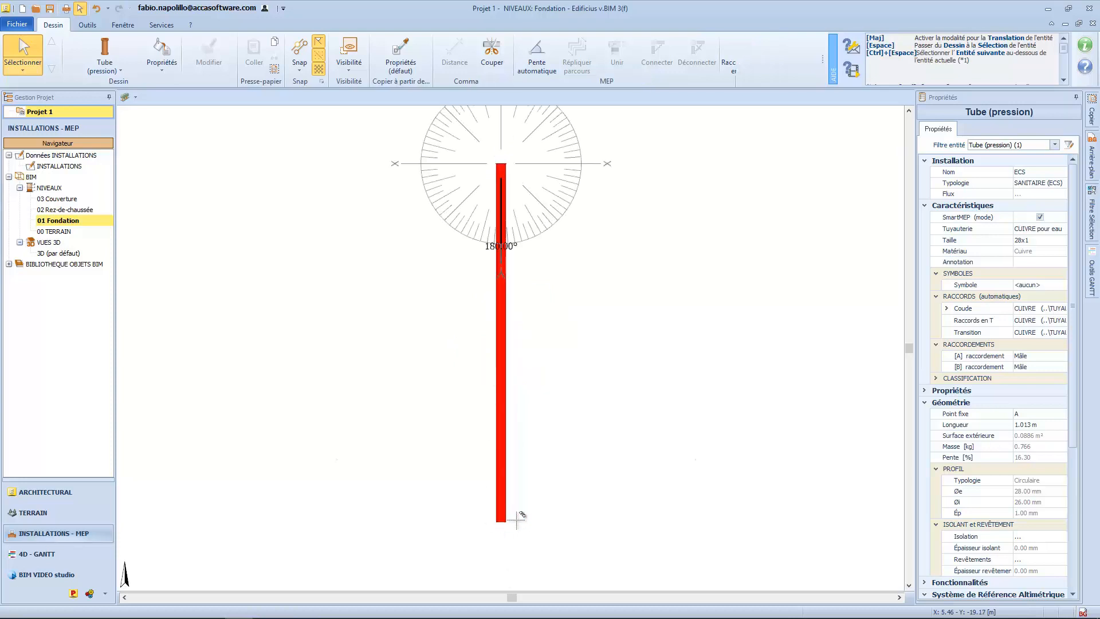
left_click(476, 522)
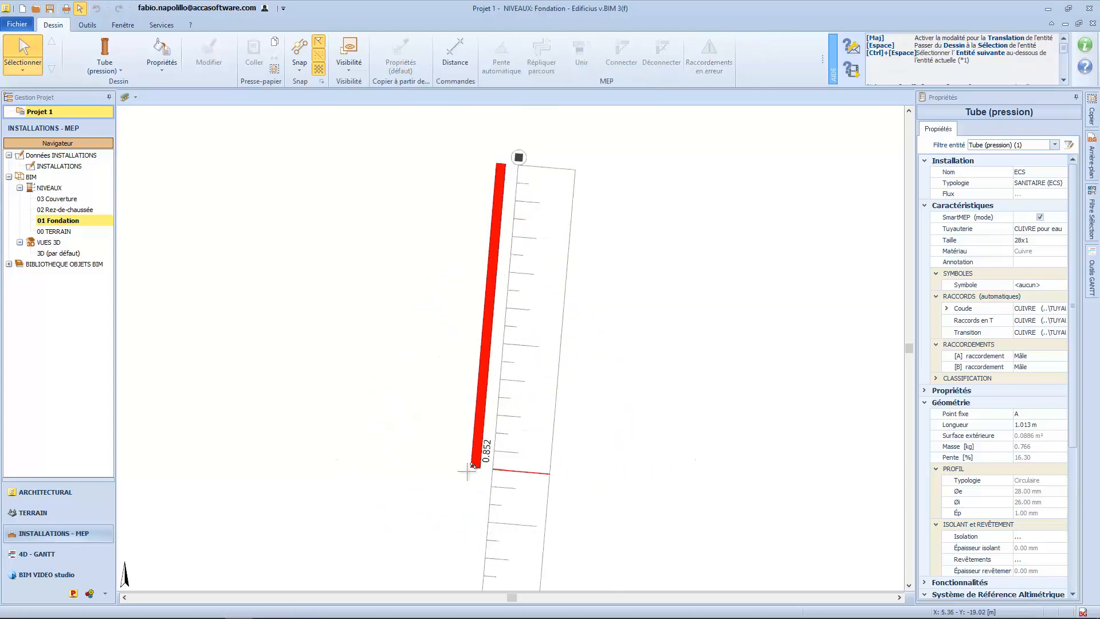
left_click(469, 501)
left_click(502, 152)
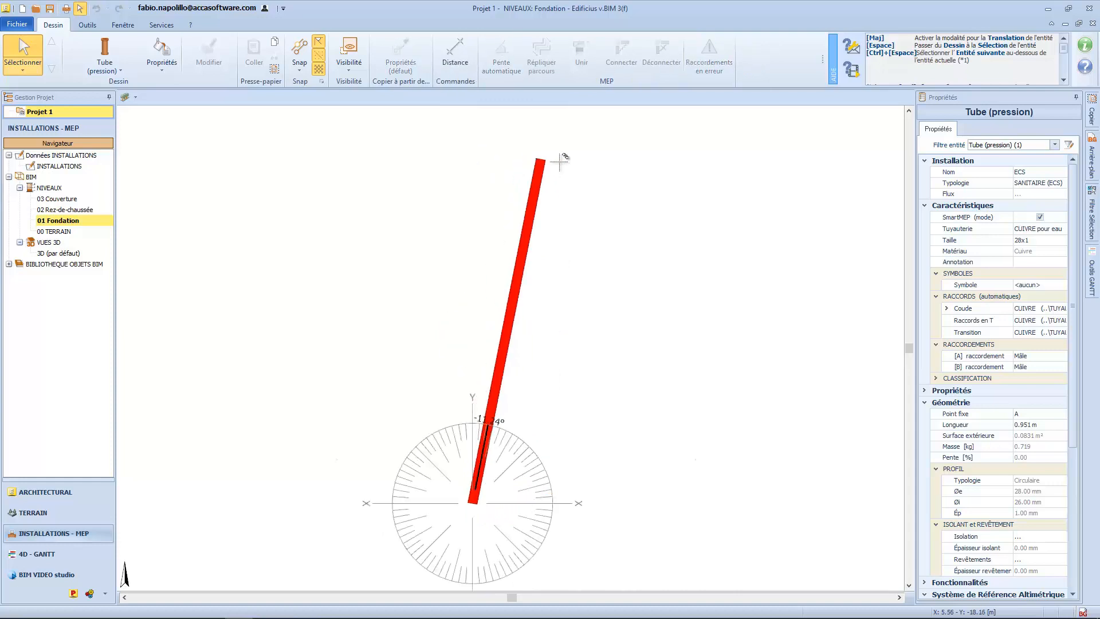
left_click(544, 207)
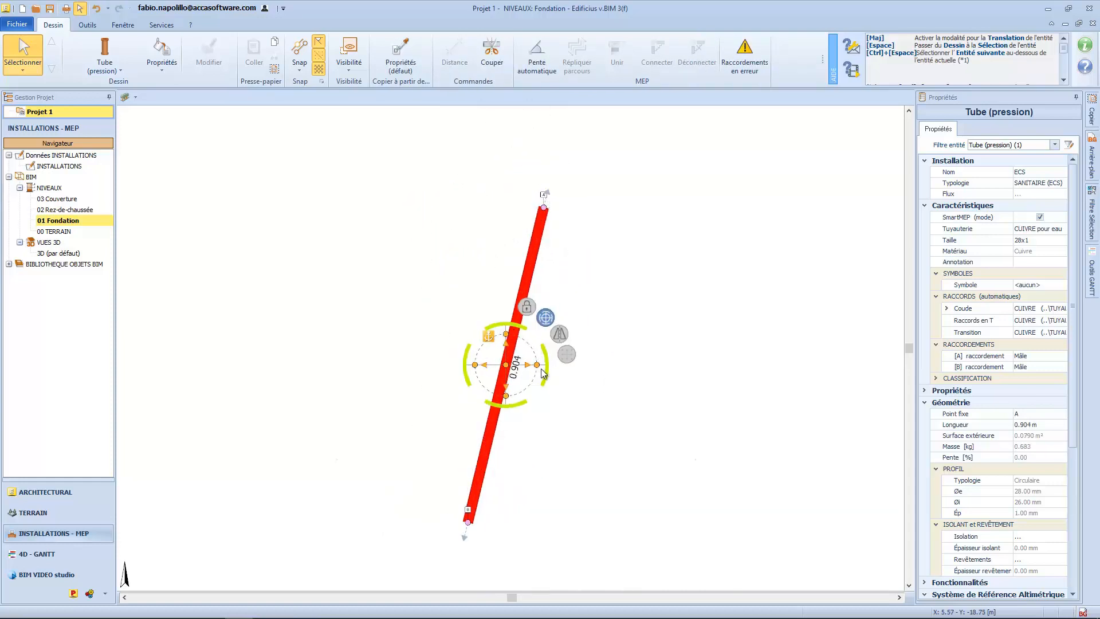
Move the whole pipe freely by its centre and shift it along the horizontal direction.
left_click(506, 365)
left_click(538, 358)
left_click(558, 358)
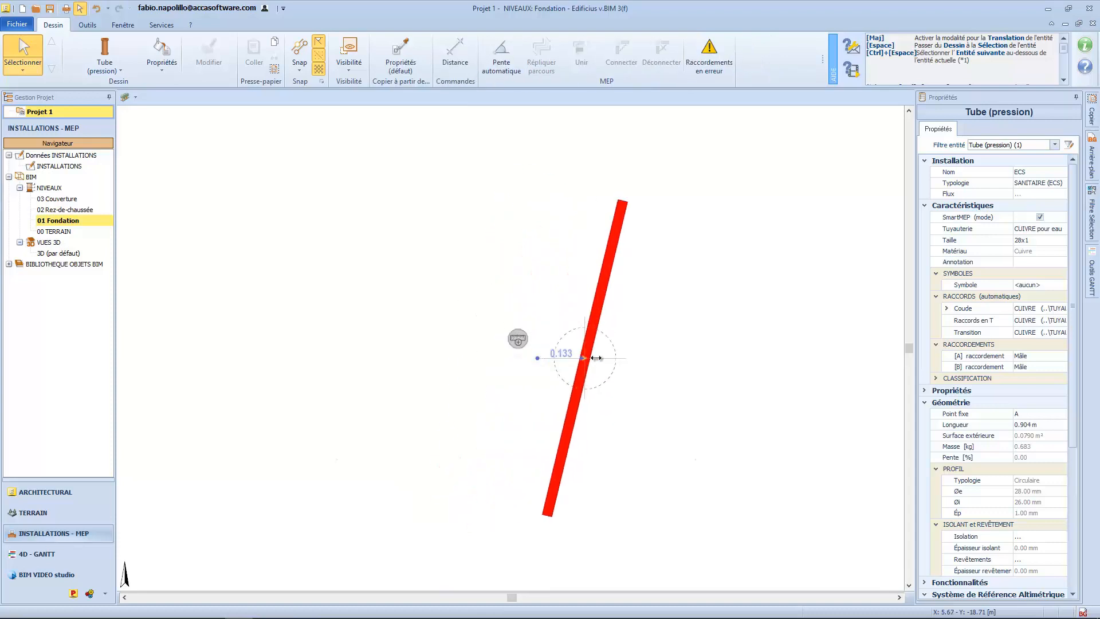
left_click(464, 374)
Rotate the pipe -75° about its centre so it lies almost horizontally in plan.
left_click(481, 326)
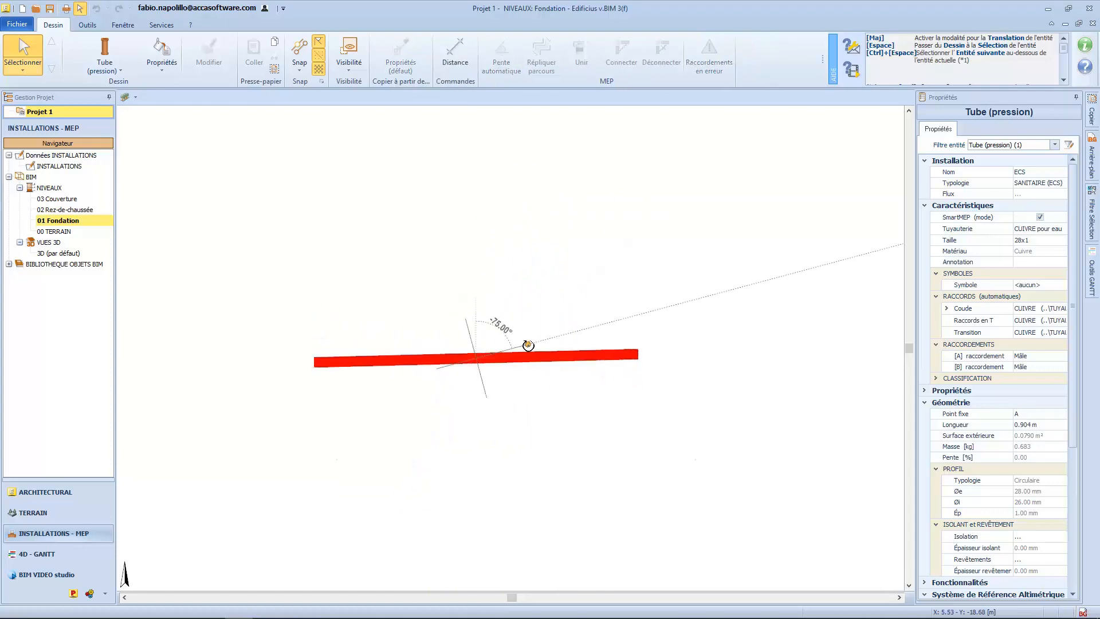
left_click(515, 349)
left_click(516, 348)
key("Escape")
left_click(459, 395)
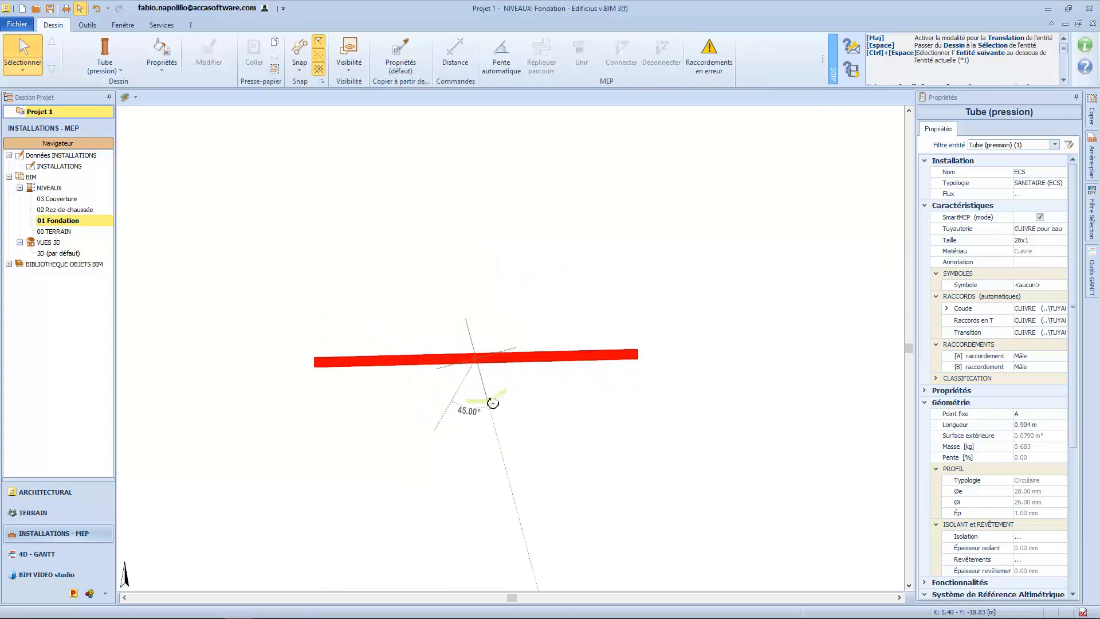
key("Escape")
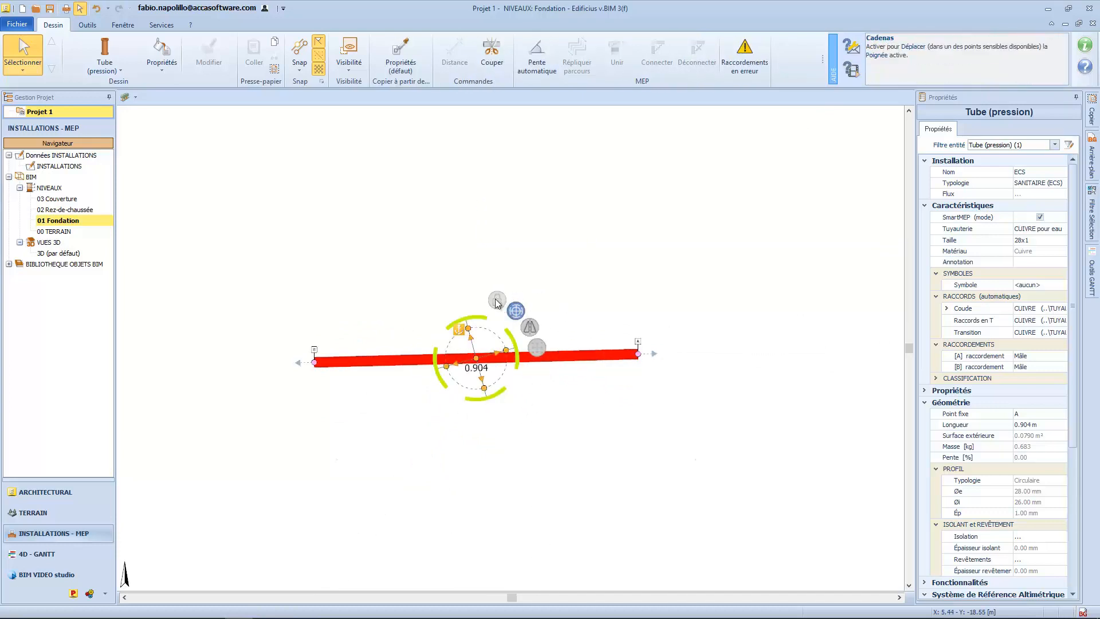
Switch the pipe's handle to Étirer mode and back to Déplacer.
mouse_move(476, 358)
left_mouse_down()
mouse_move(466, 361)
mouse_move(658, 344)
mouse_move(649, 362)
mouse_move(568, 381)
mouse_move(332, 366)
mouse_move(479, 360)
left_mouse_up()
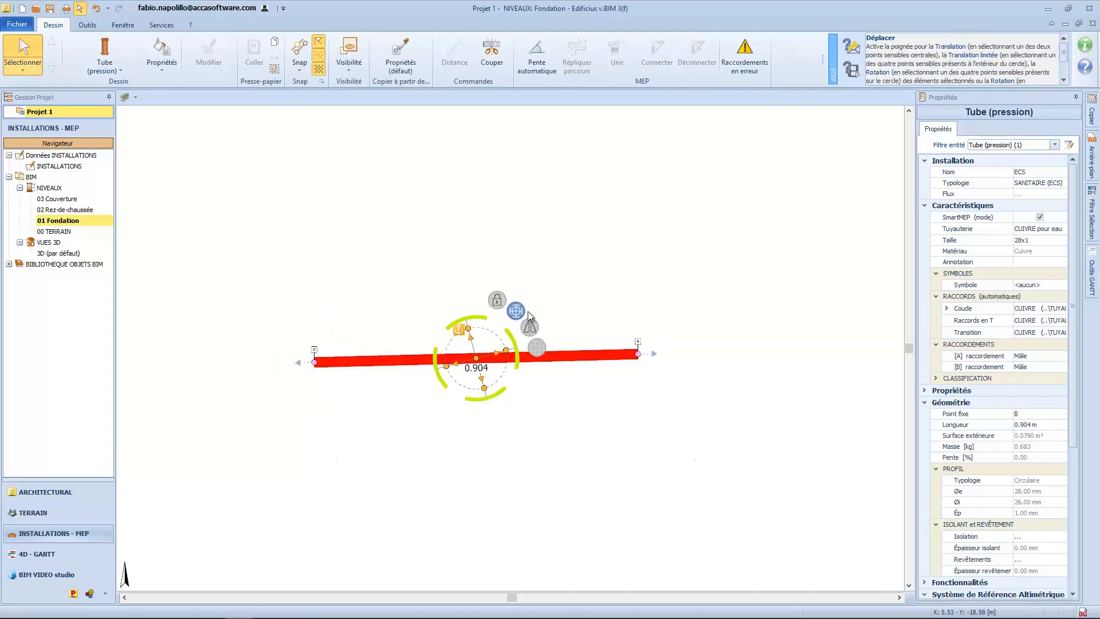
left_click(530, 327)
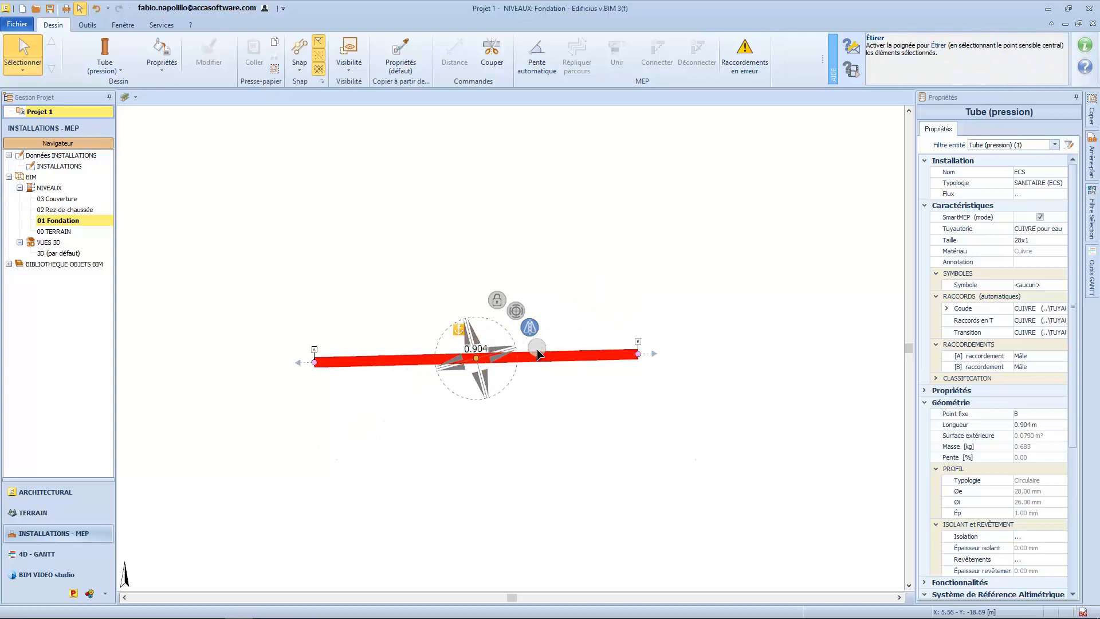
left_click(514, 312)
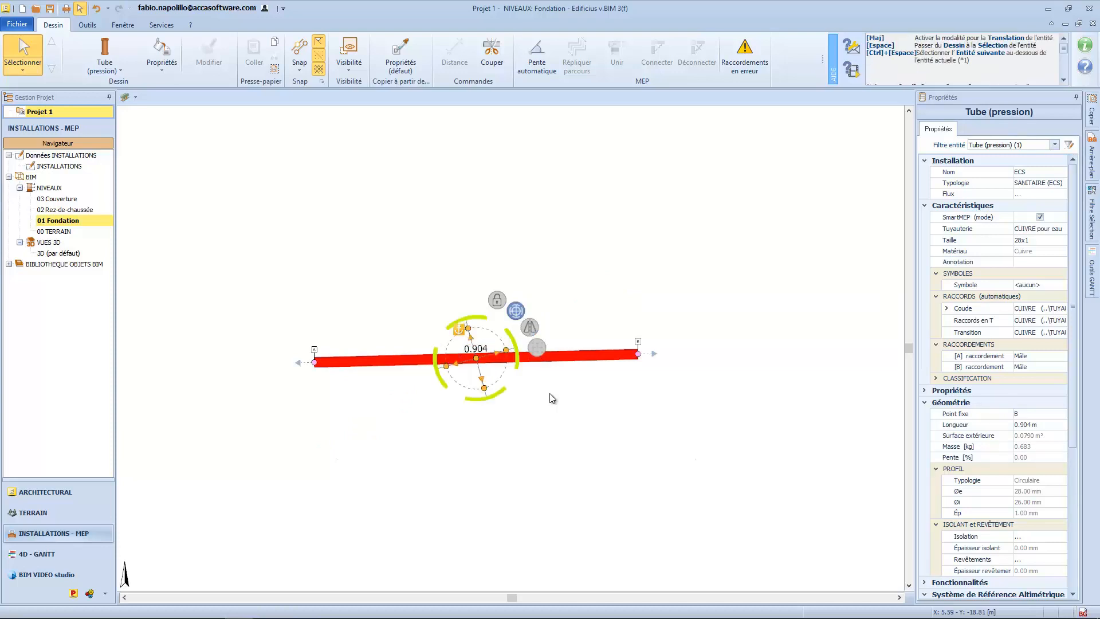
Deselect the pipe, browse the mechanical and electrical object types and activate the electrical Conduit annelé tool.
key("Escape")
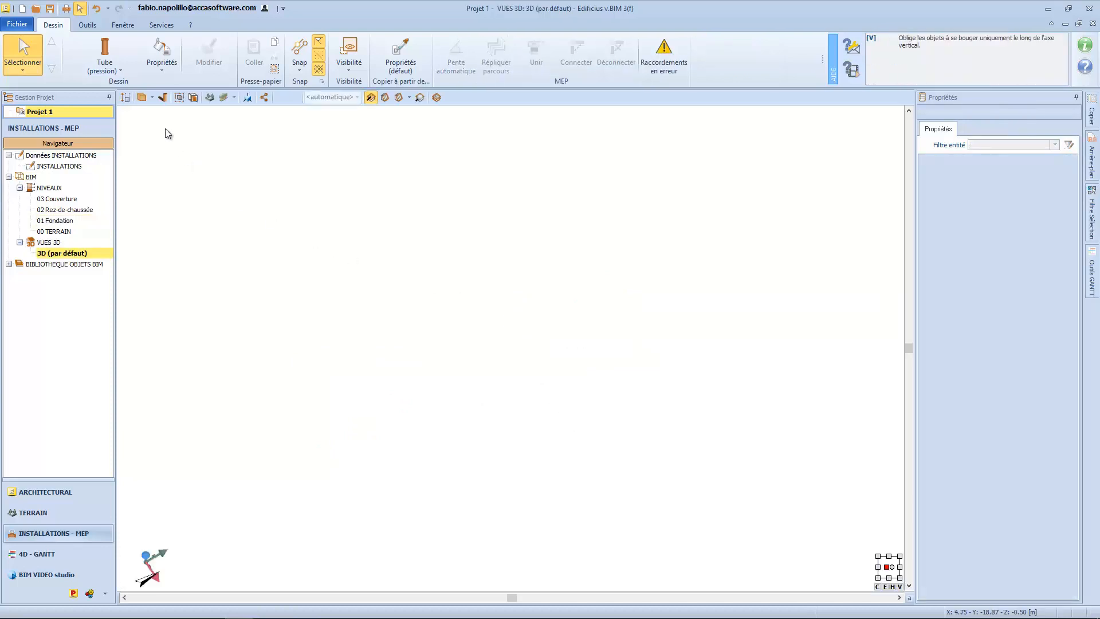
left_click(105, 67)
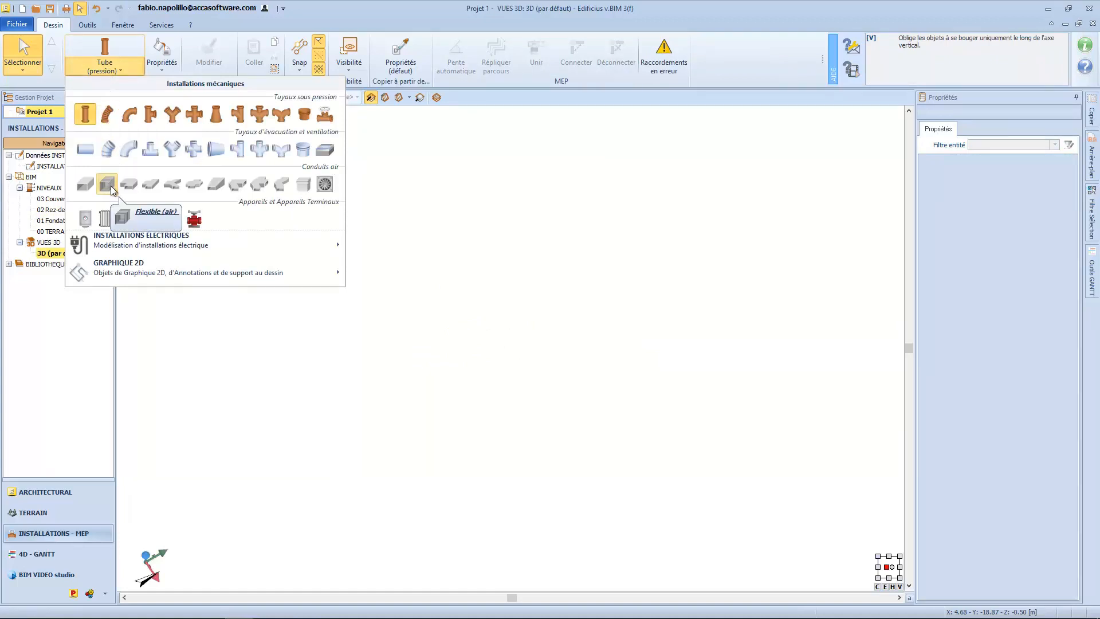
mouse_move(142, 242)
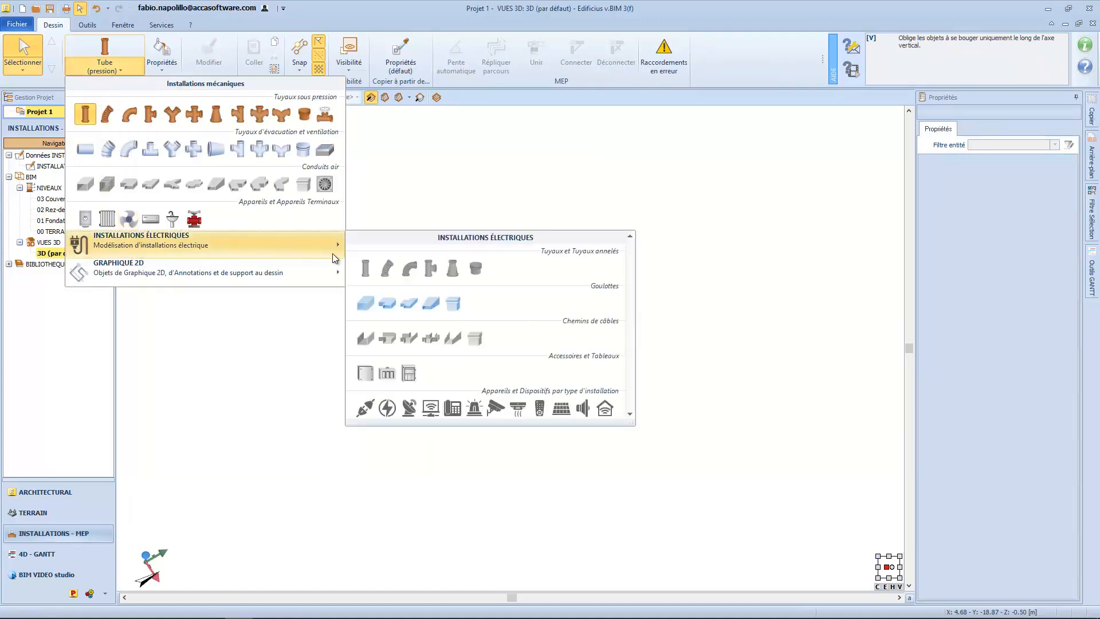
left_click(388, 270)
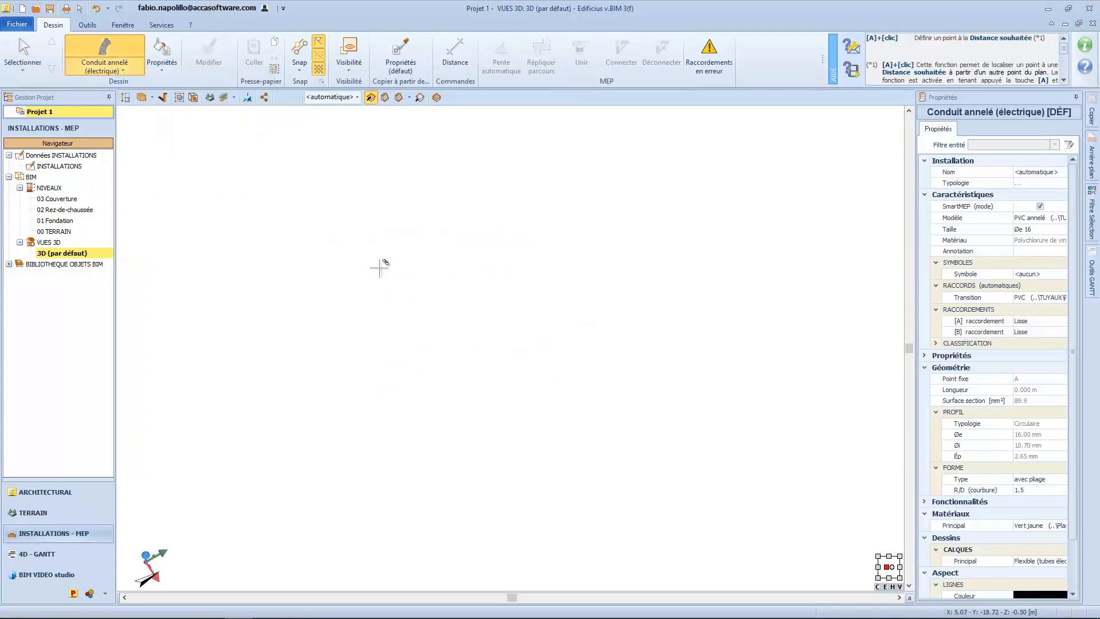
Activate the Flexible (pression) tool with its Nom set to <aucun>.
left_click(1042, 176)
left_click(1040, 179)
left_click(1031, 207)
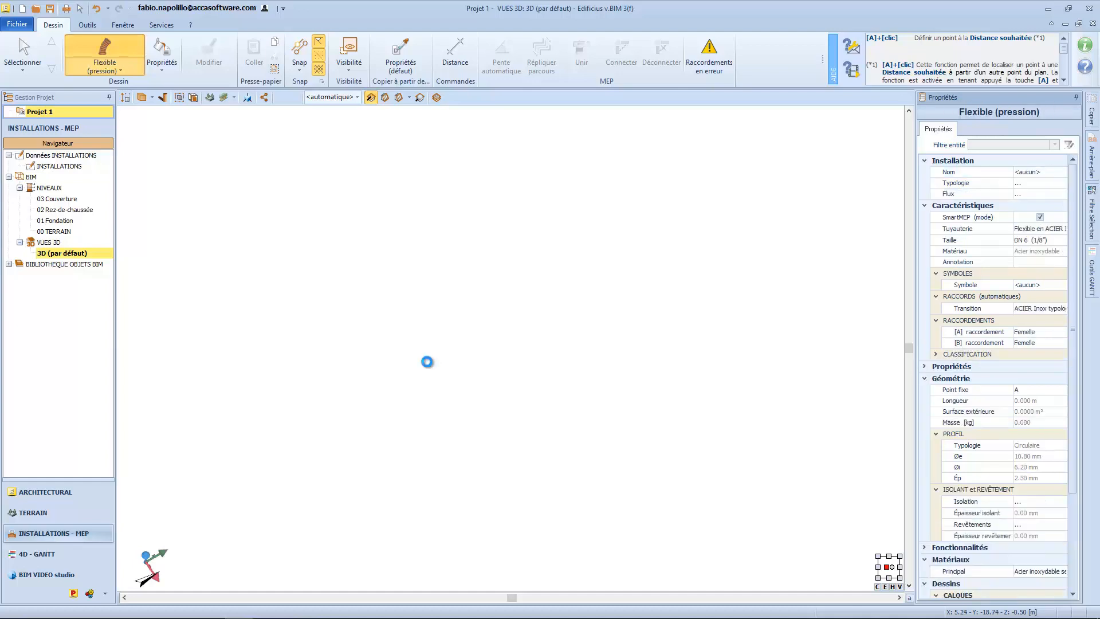
Start the pressure flexible in the 3D view and draw its first segment 0.25 m long.
left_click(426, 362)
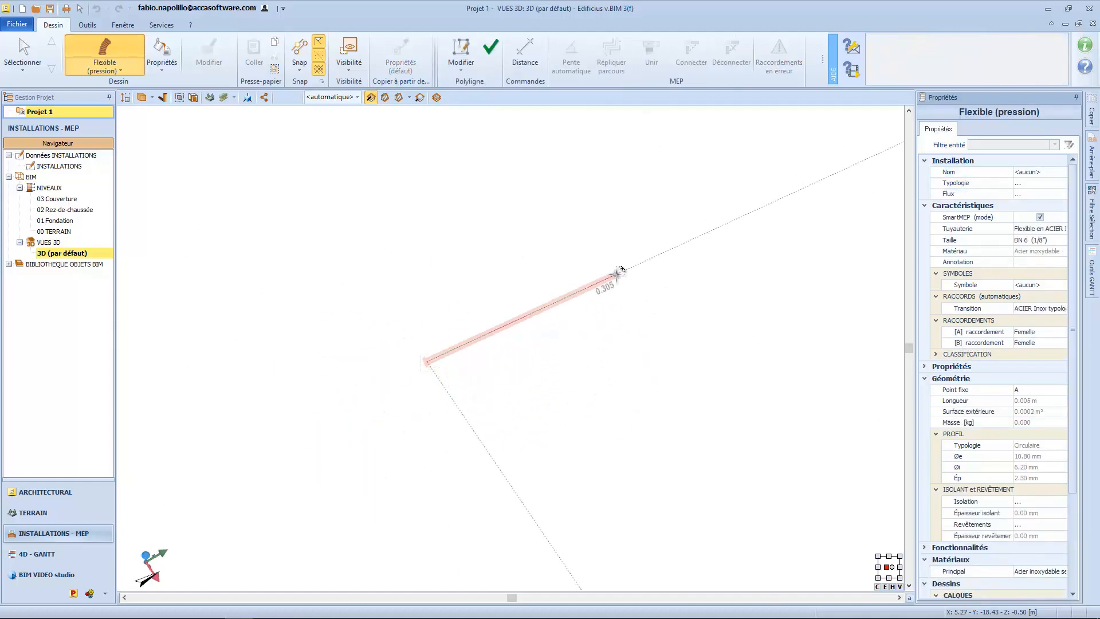
scroll(617, 273, "down", 2)
scroll(617, 274, "down", 3)
scroll(616, 274, "up", 1)
middle_click_drag(616, 275, 518, 300)
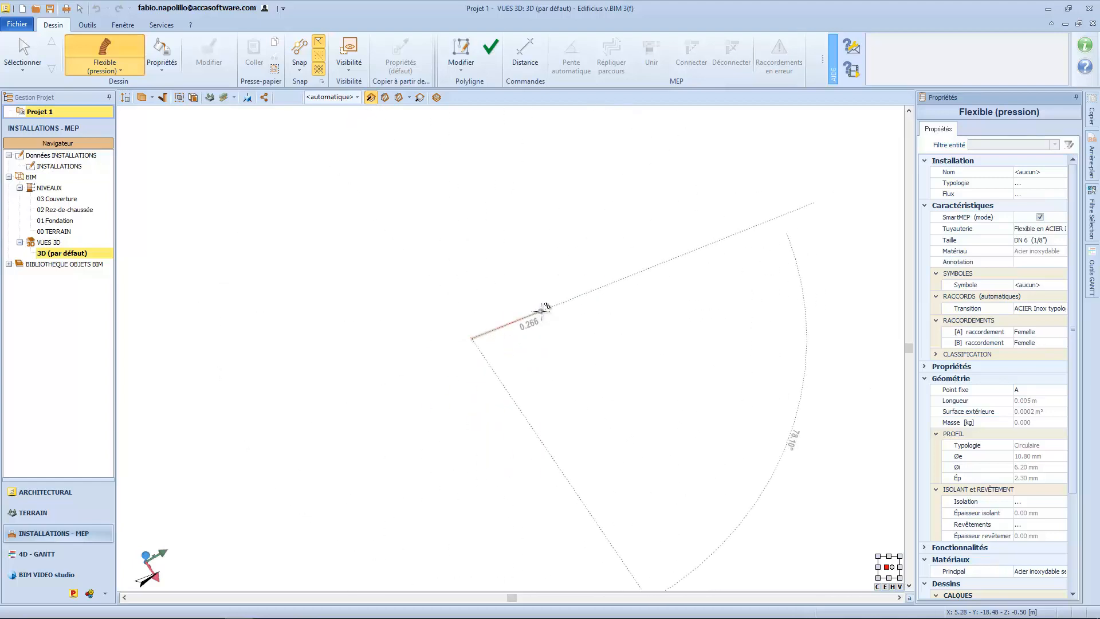
scroll(542, 309, "up", 2)
scroll(541, 311, "up", 1)
middle_click_drag(535, 315, 476, 345)
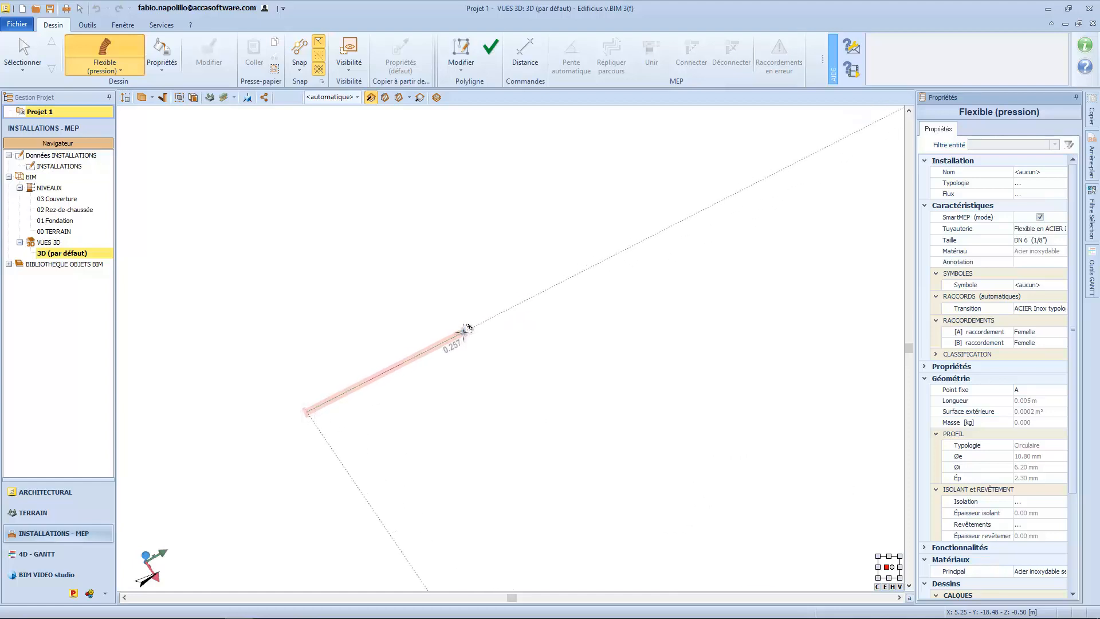
type("0.25")
key("Return")
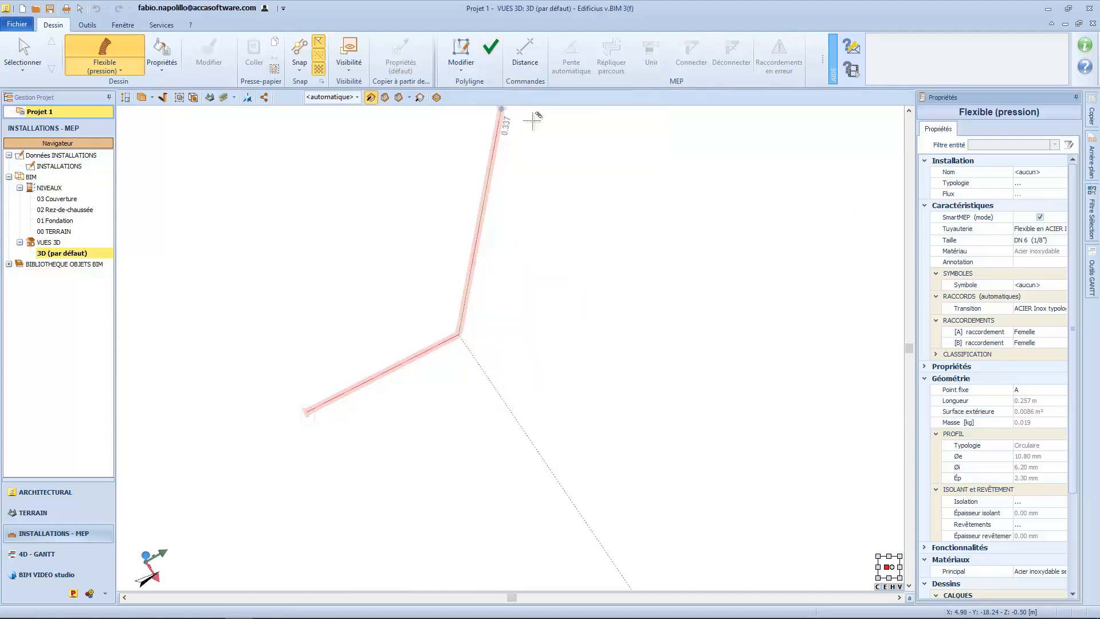
Add five more freehand segments in a zigzag ending in a hook and finish the flexible, about 0.76 m long in total.
right_click(575, 354)
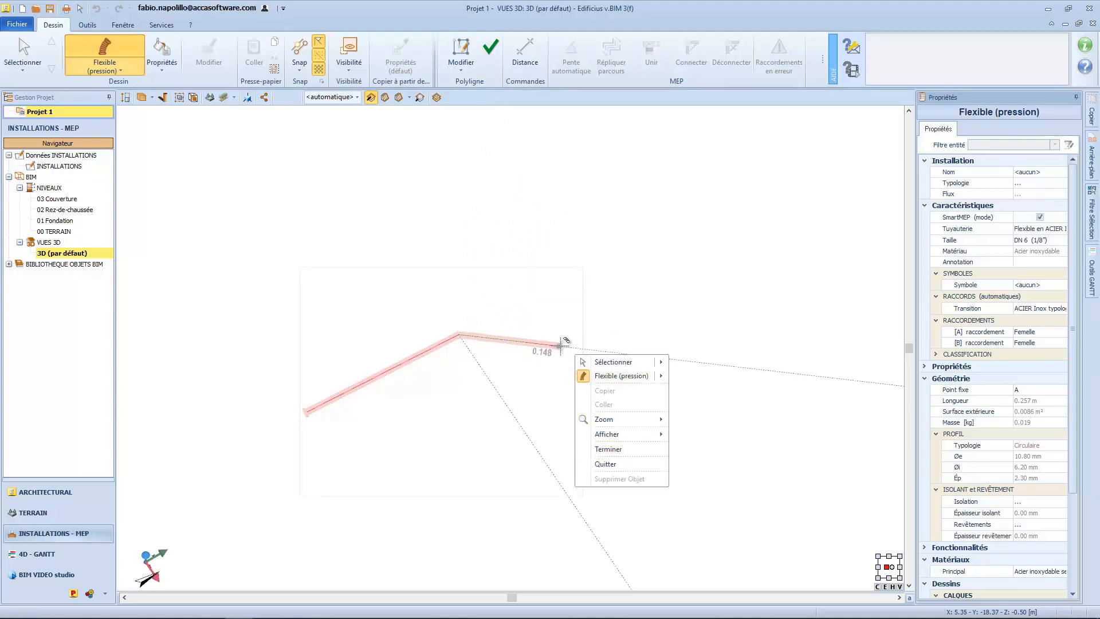
left_click(583, 349)
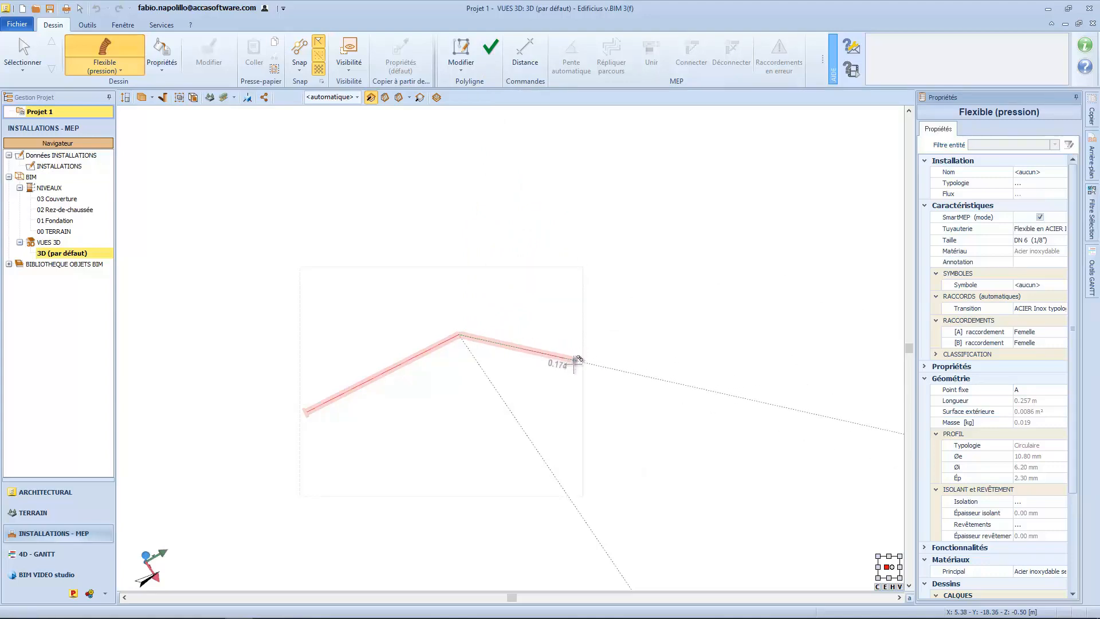
left_click(550, 412)
left_click(671, 373)
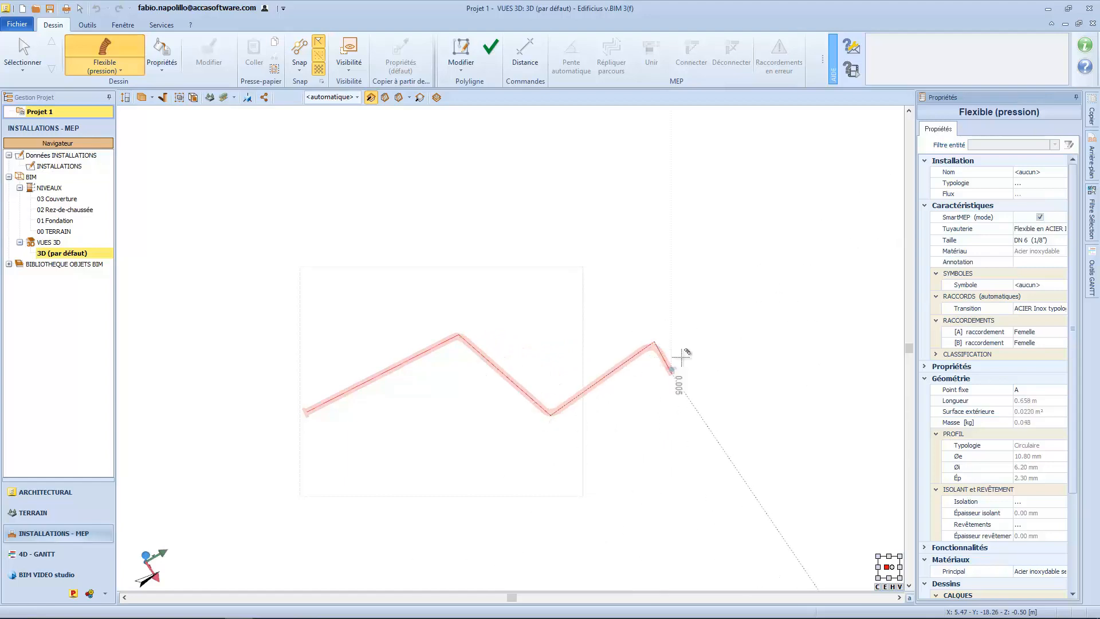
left_click(688, 331)
left_click(651, 305)
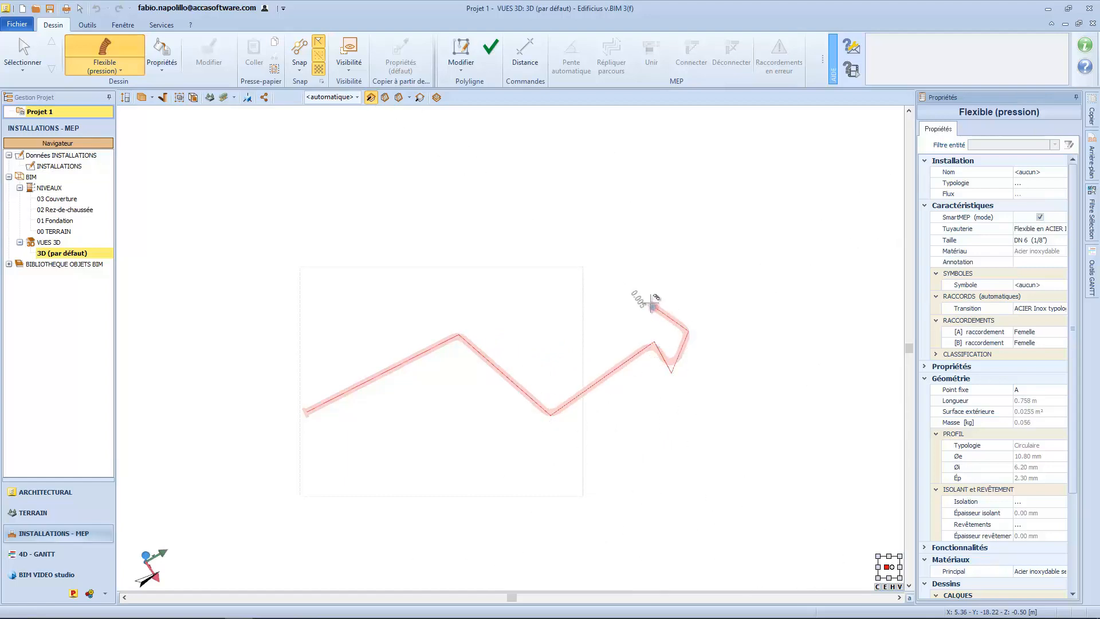
left_click(488, 62)
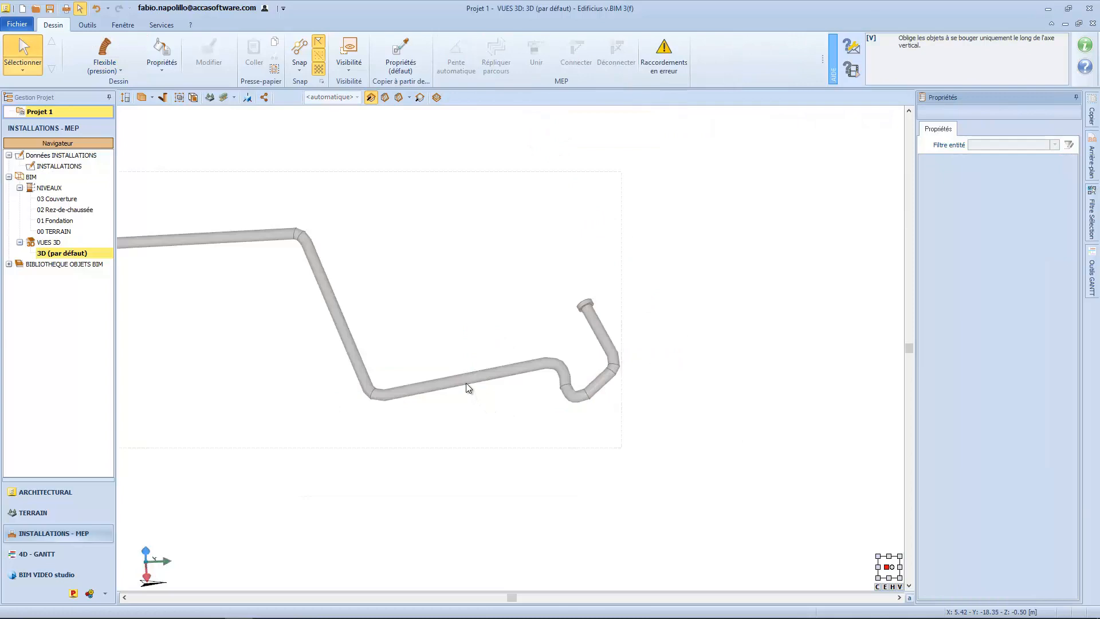
Select the flexible's third segment and examine its geometry and selected-segment properties.
left_click(464, 380)
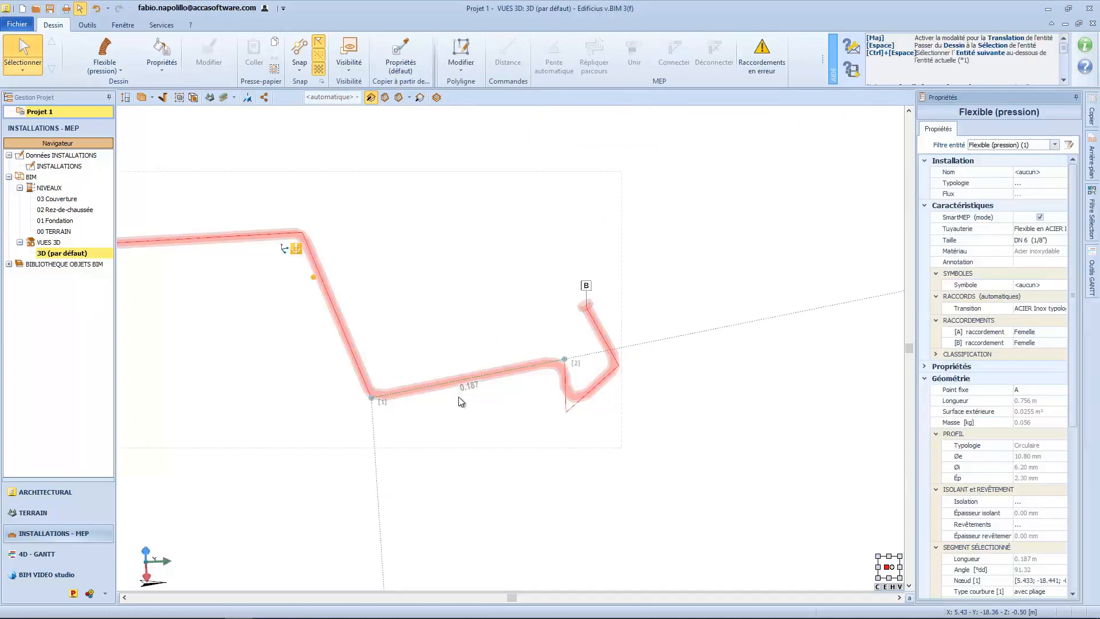
middle_click_drag(459, 398, 600, 427)
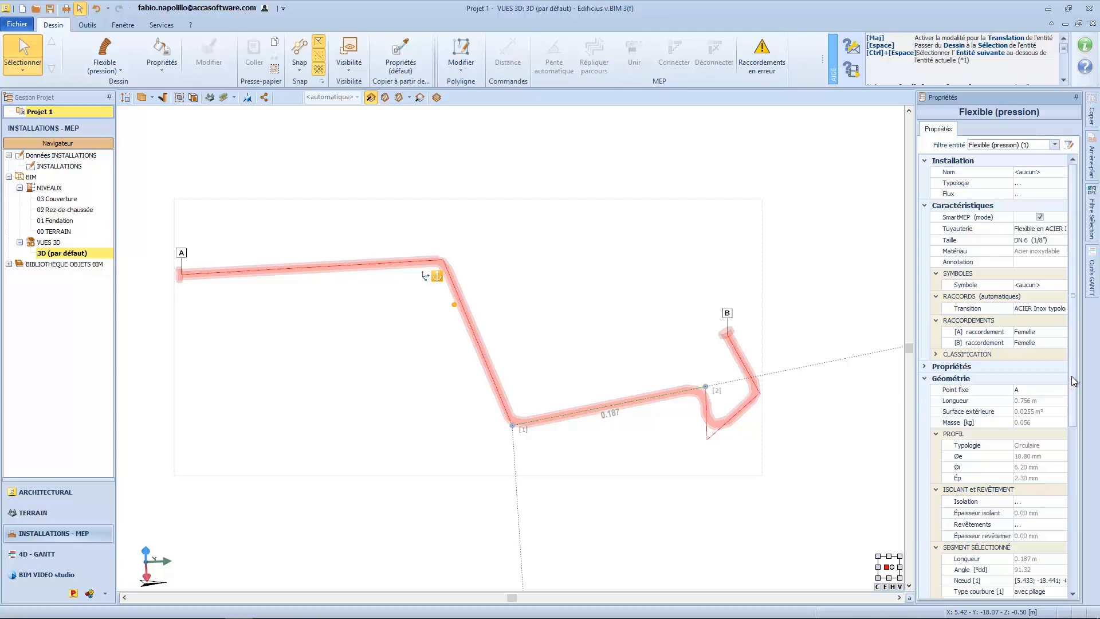
left_click_drag(1073, 381, 1068, 430)
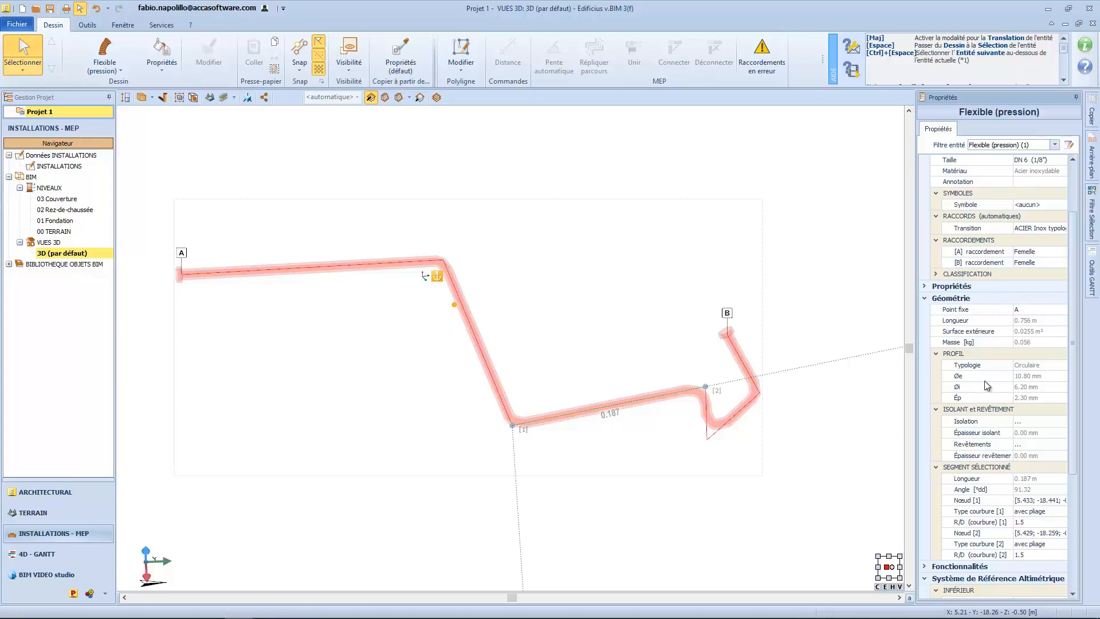
left_click_drag(1075, 469, 1058, 502)
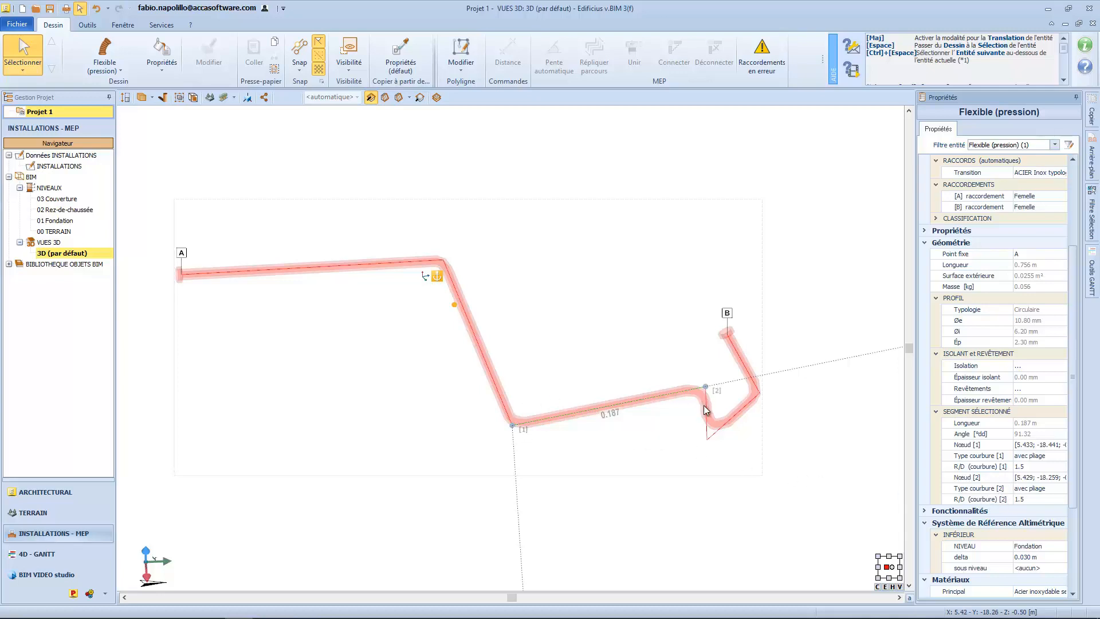
Set the coordinates of node [1] of the selected segment to X 5.5 and Y -18.
left_click(1030, 445)
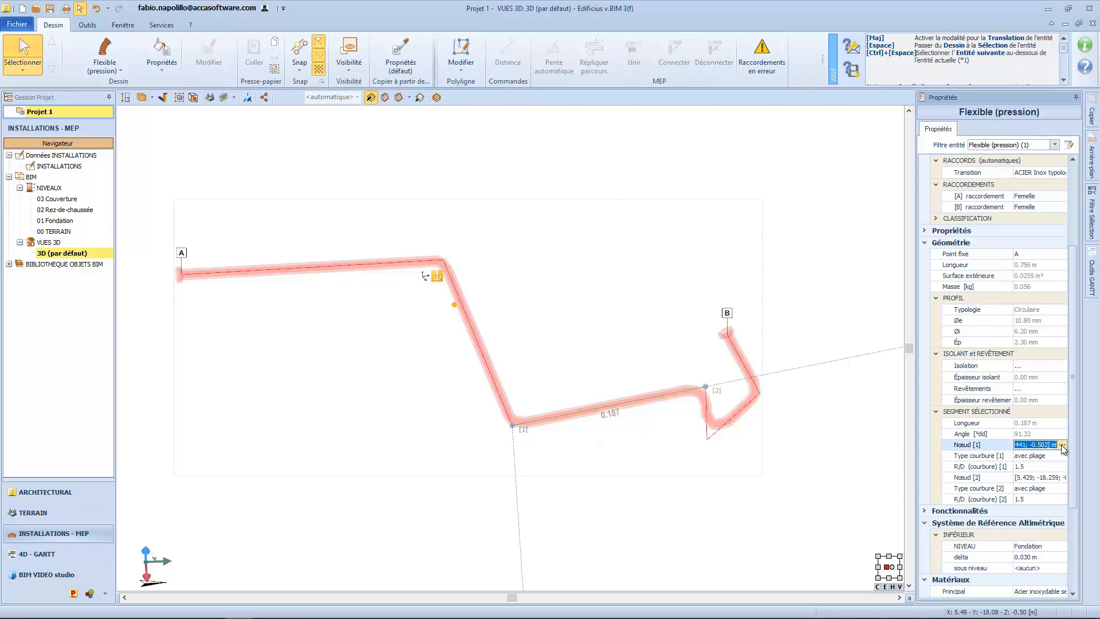
left_click(1061, 445)
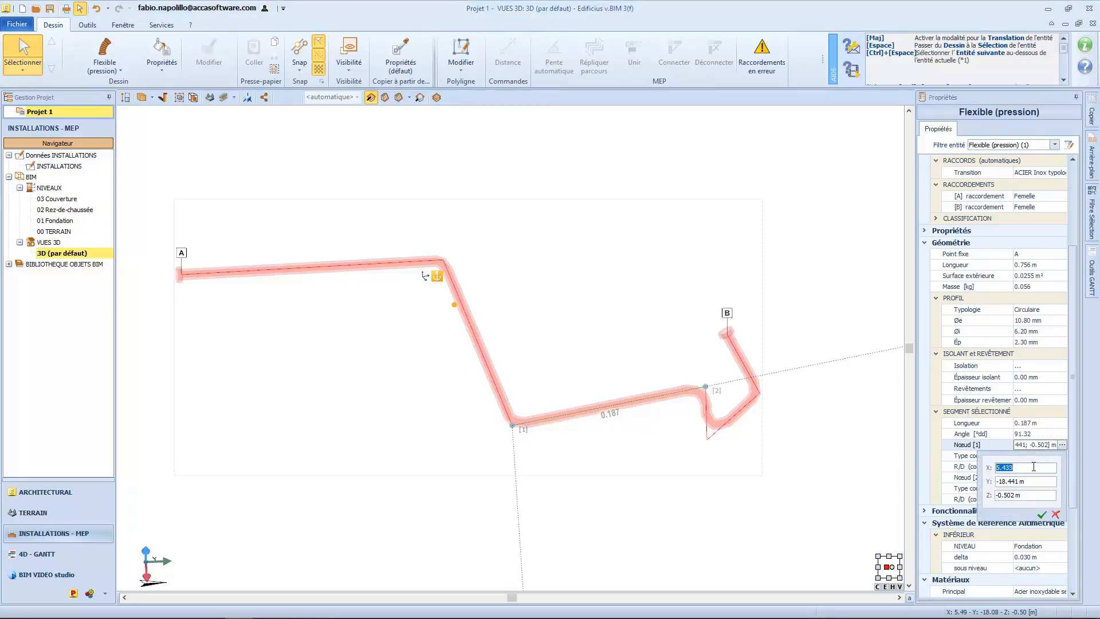
type("5.5")
left_click(1024, 482)
type("-18")
key("Tab")
type("-")
left_click(1042, 516)
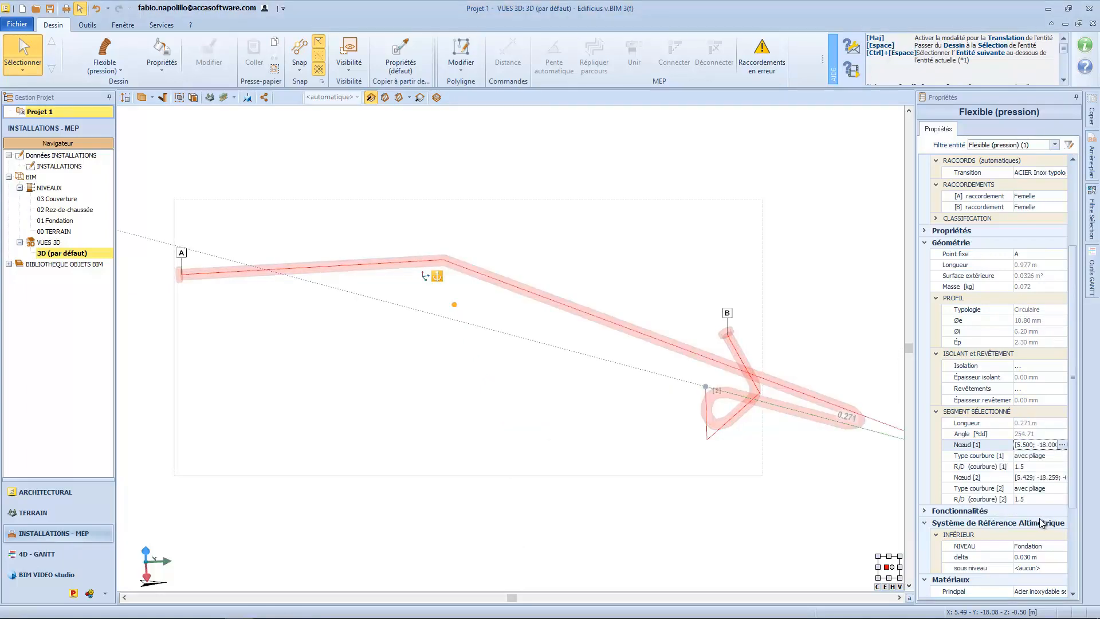
Move node [1] freely in the 3D view, making the selected segment about 0.21 m long.
middle_click_drag(798, 475, 375, 327)
left_click_drag(375, 327, 356, 343)
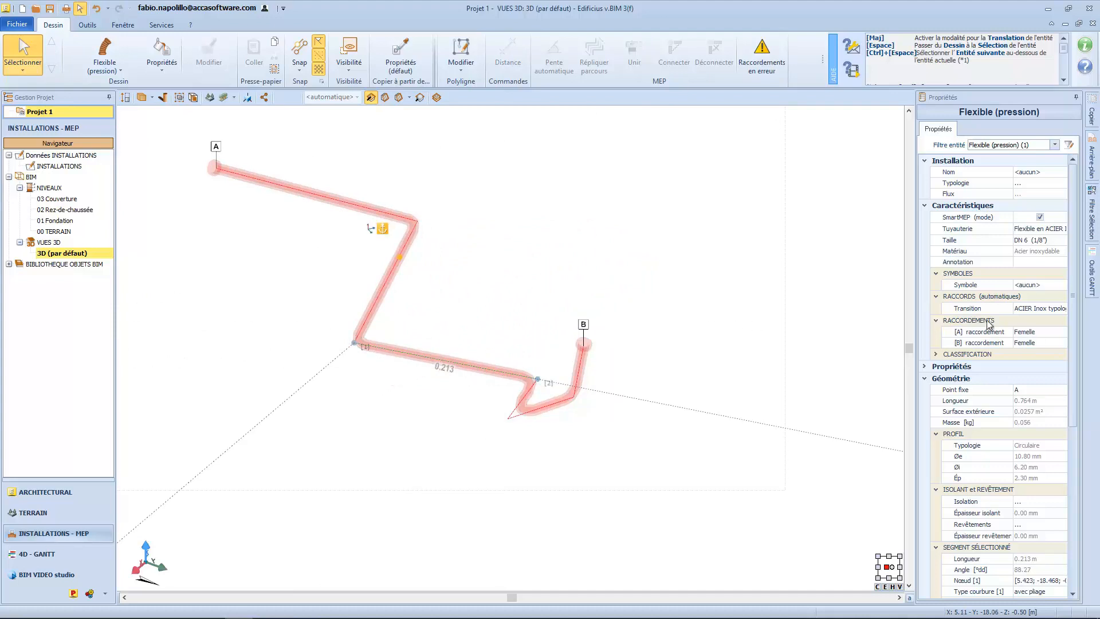
Set the bend type (Type courbure) at node [1] of the selected segment to avec spline.
left_click(1072, 305)
left_click_drag(1072, 304, 1071, 439)
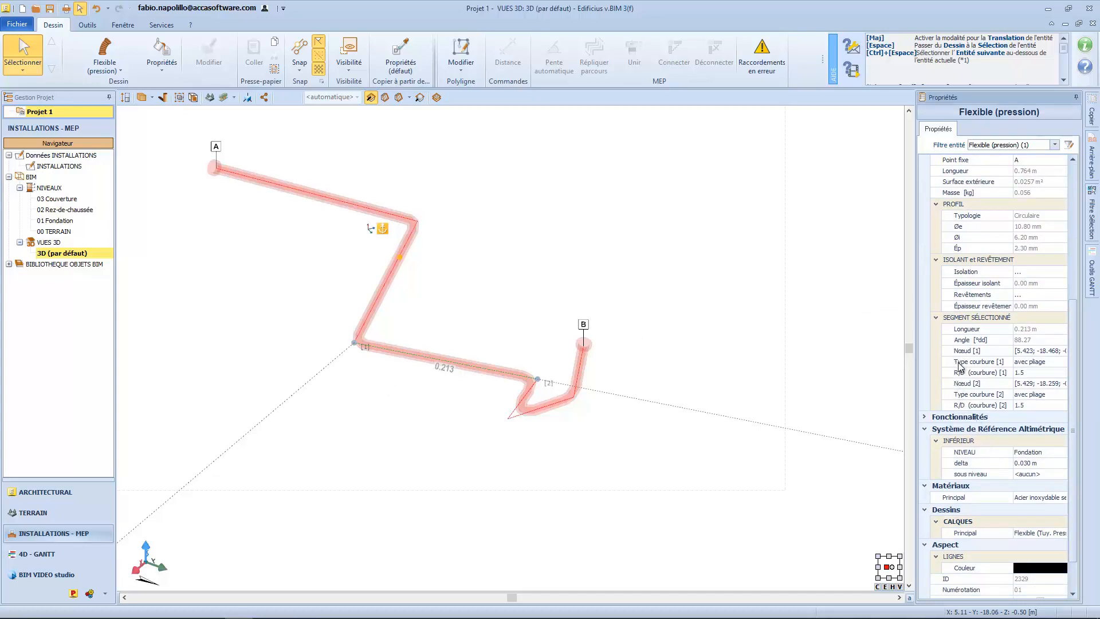
left_click(1032, 361)
left_click(1033, 362)
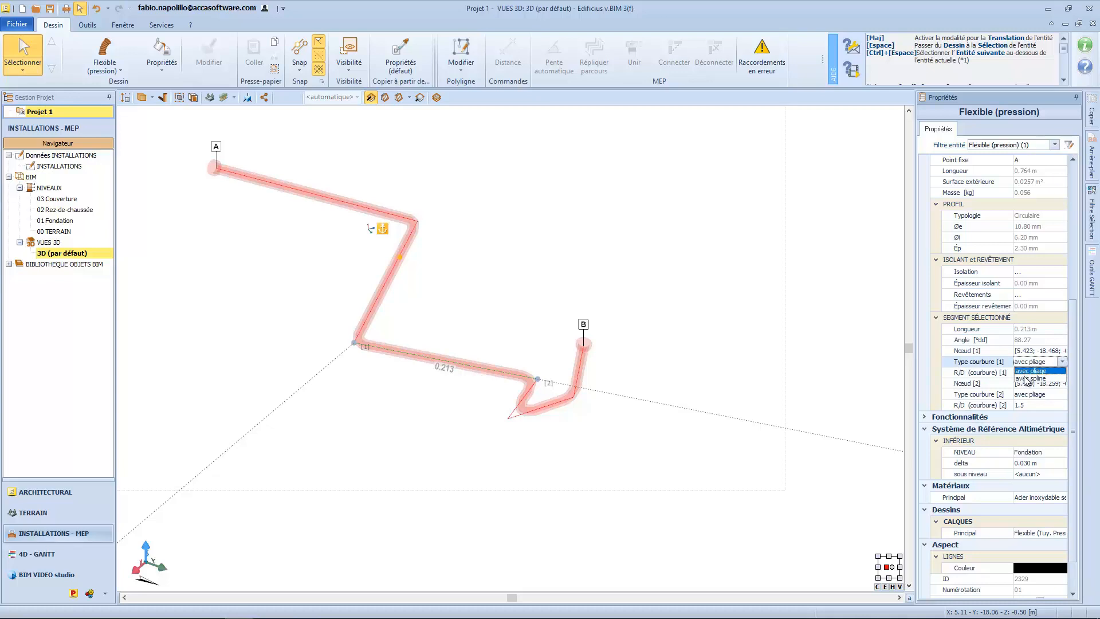
left_click(1023, 377)
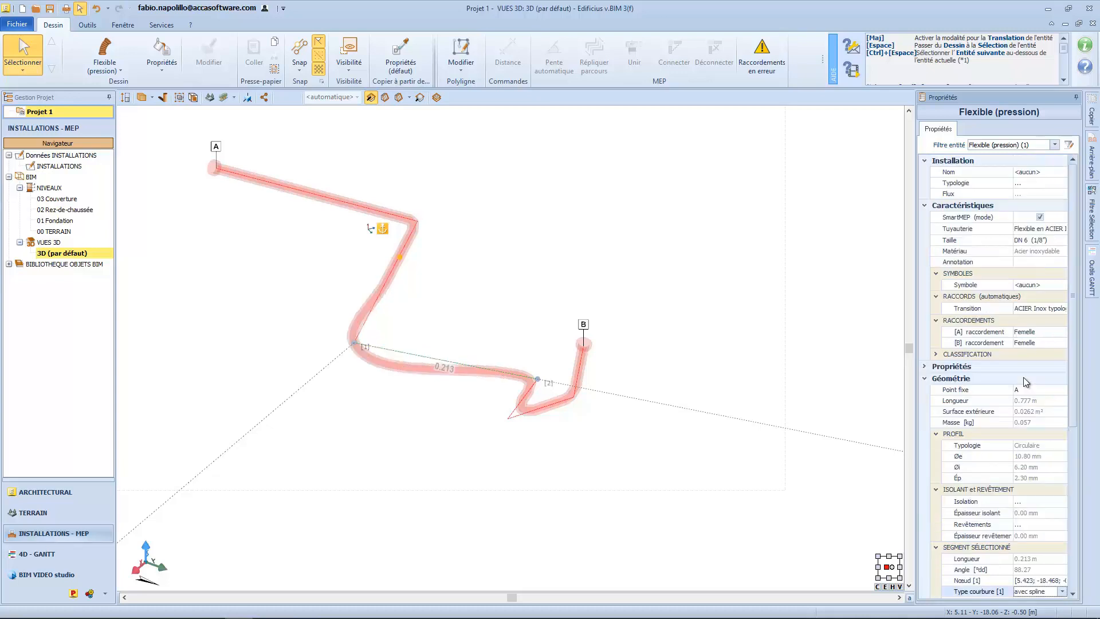
Return the bend type (Type courbure) at node [1] to avec pliage.
left_click(1064, 399)
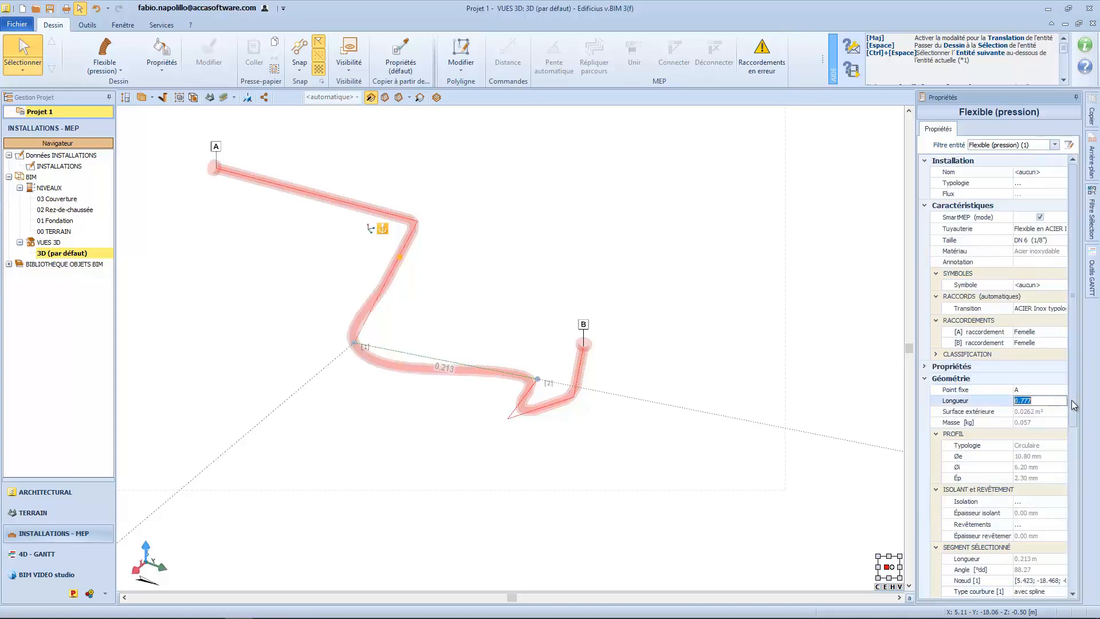
left_click_drag(1072, 399, 1074, 501)
left_click(1040, 418)
left_click(1048, 420)
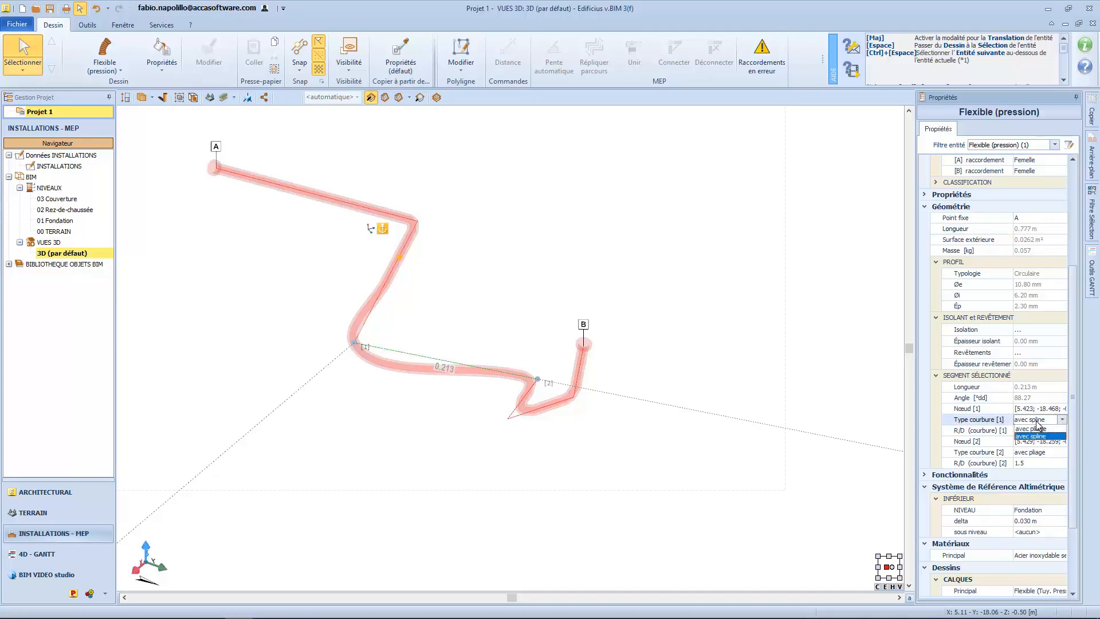
left_click(1050, 430)
Set the R/D (courbure) at node [1] from the (1.5) large preset to a custom factor of 1.7.
left_click_drag(1069, 406, 1067, 568)
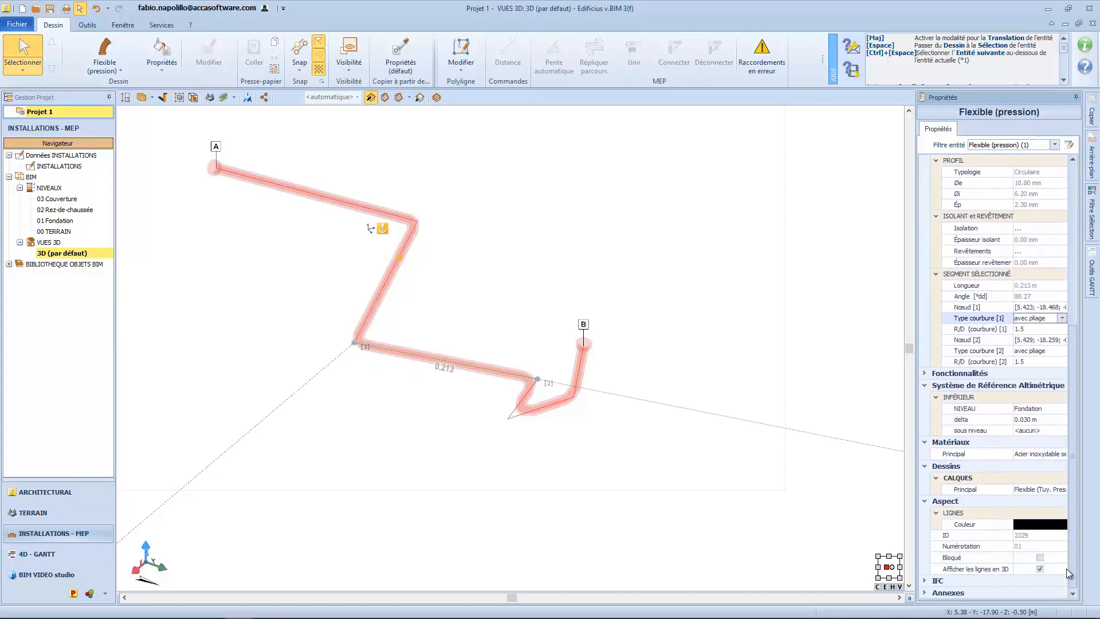
left_click(996, 329)
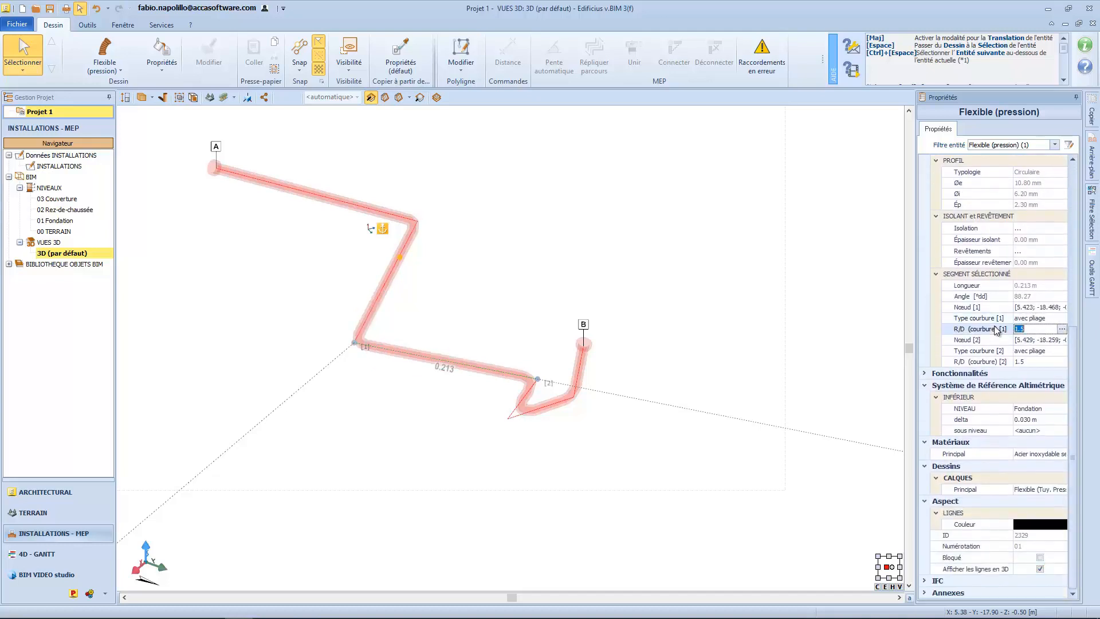
left_click(1063, 329)
left_click(1015, 356)
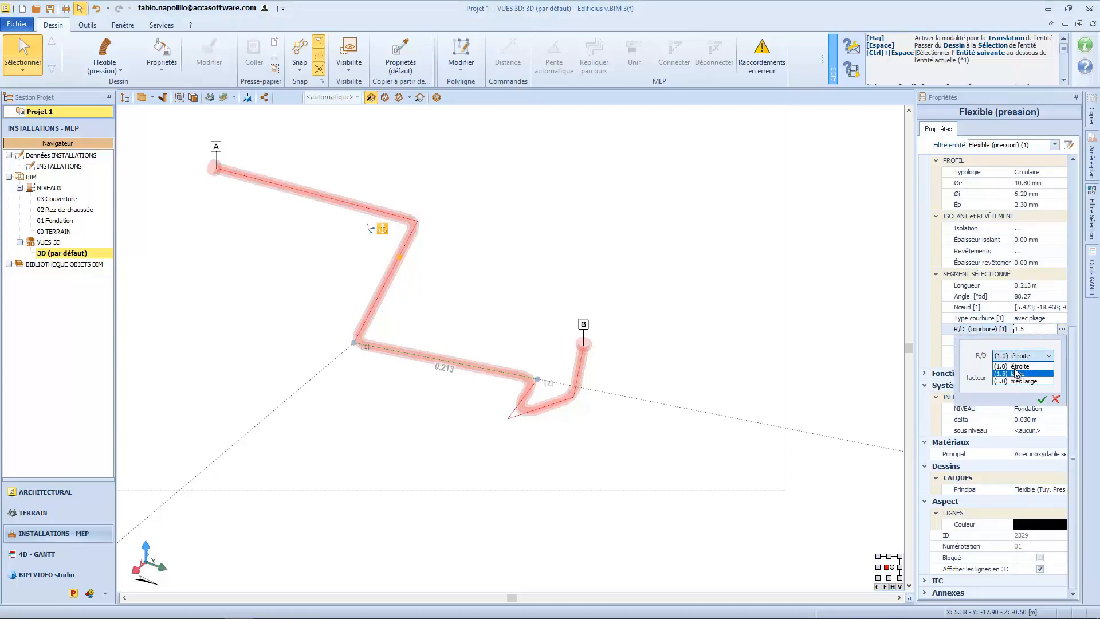
left_click(1017, 374)
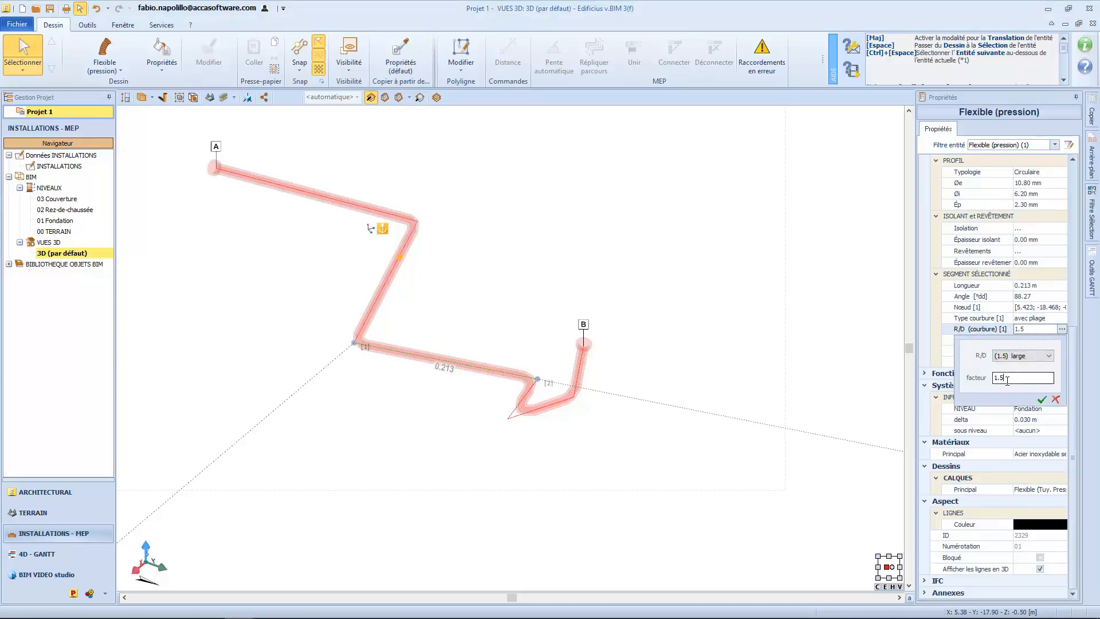
type("7")
left_click(1041, 400)
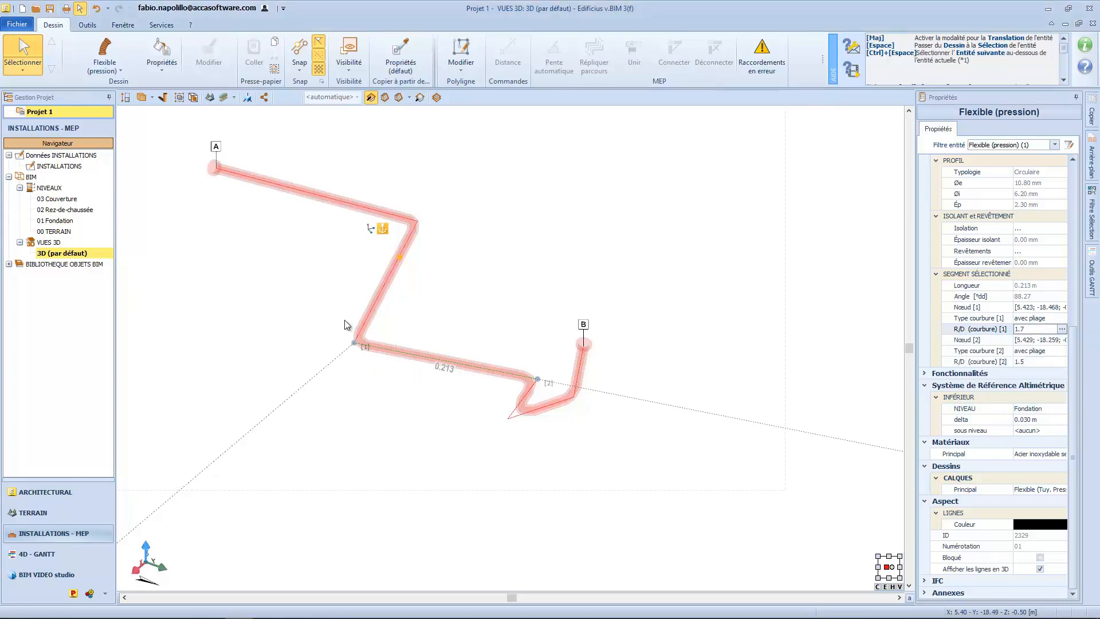
Insert a node in the middle of the flexible's selected segment.
right_click(438, 358)
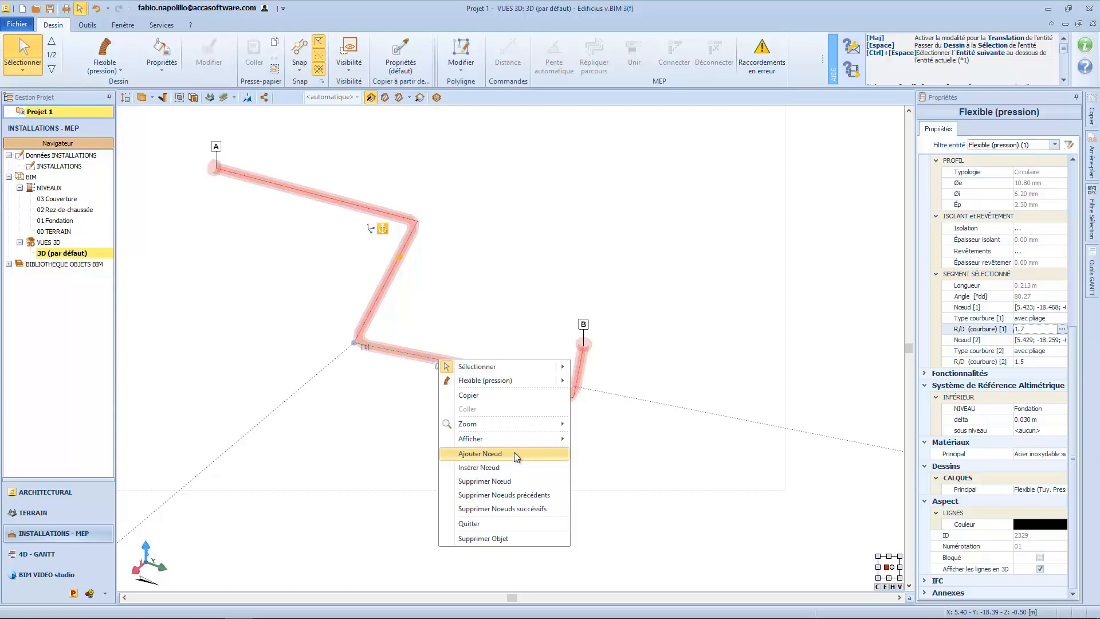
left_click(458, 469)
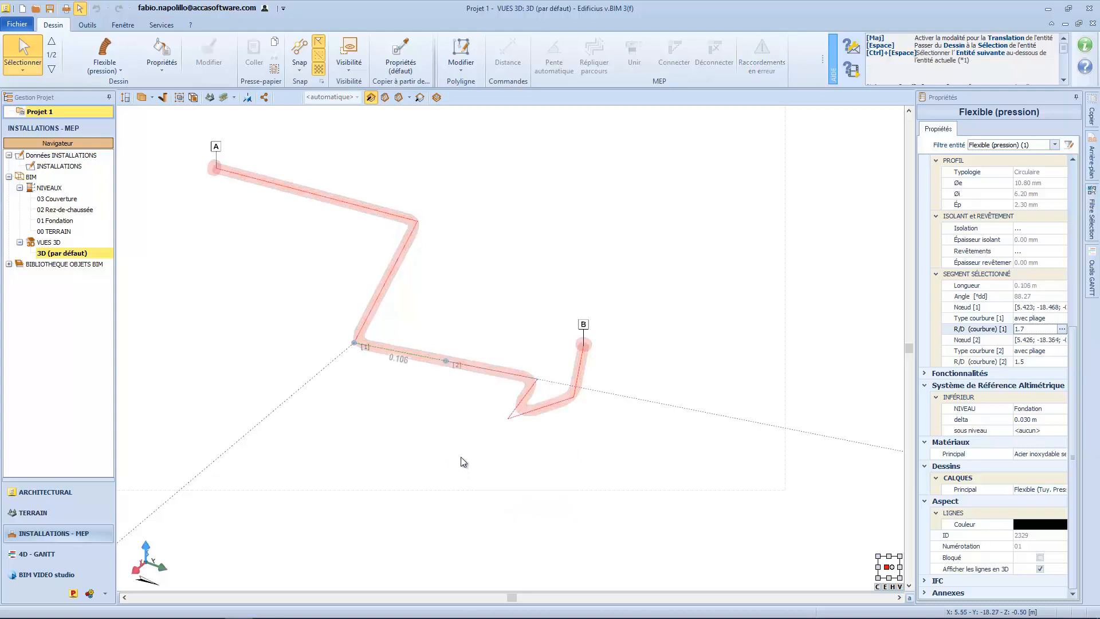
Delete the node at the middle of the flexible's selected segment.
right_click(441, 363)
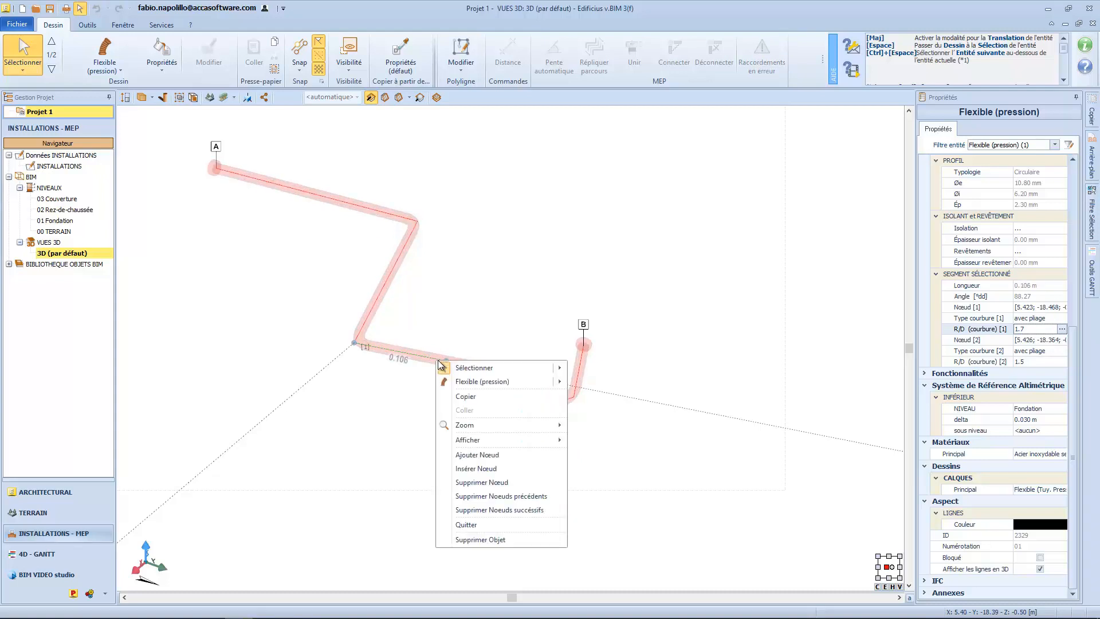
left_click(488, 483)
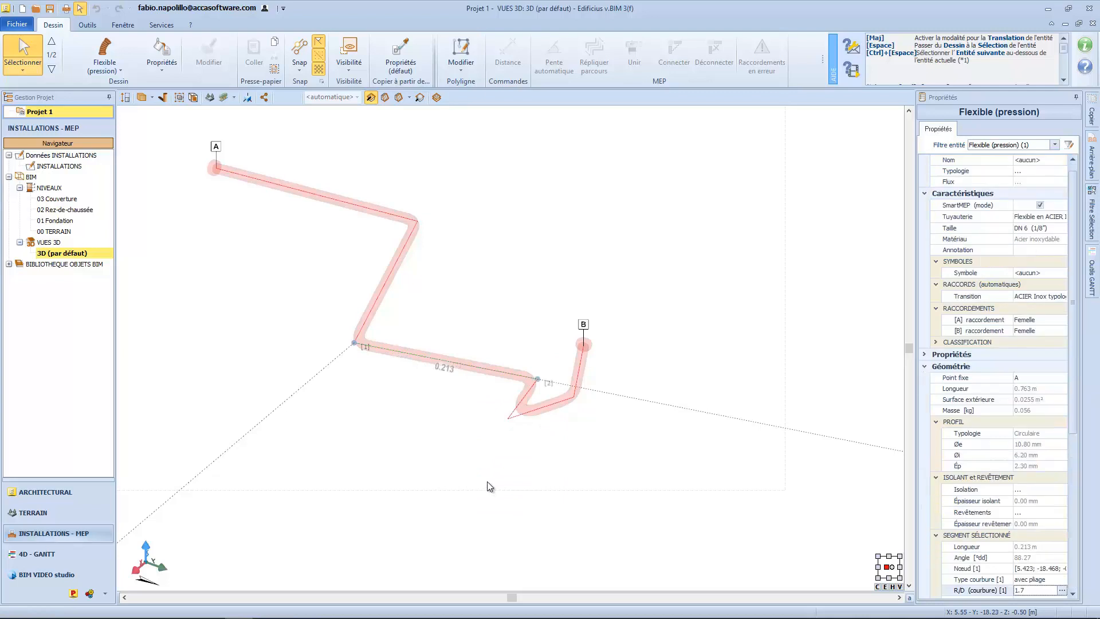
Try deleting all nodes preceding the flexible's selected segment (Supprimer Noeuds précédents), and undo the deletion.
right_click(440, 358)
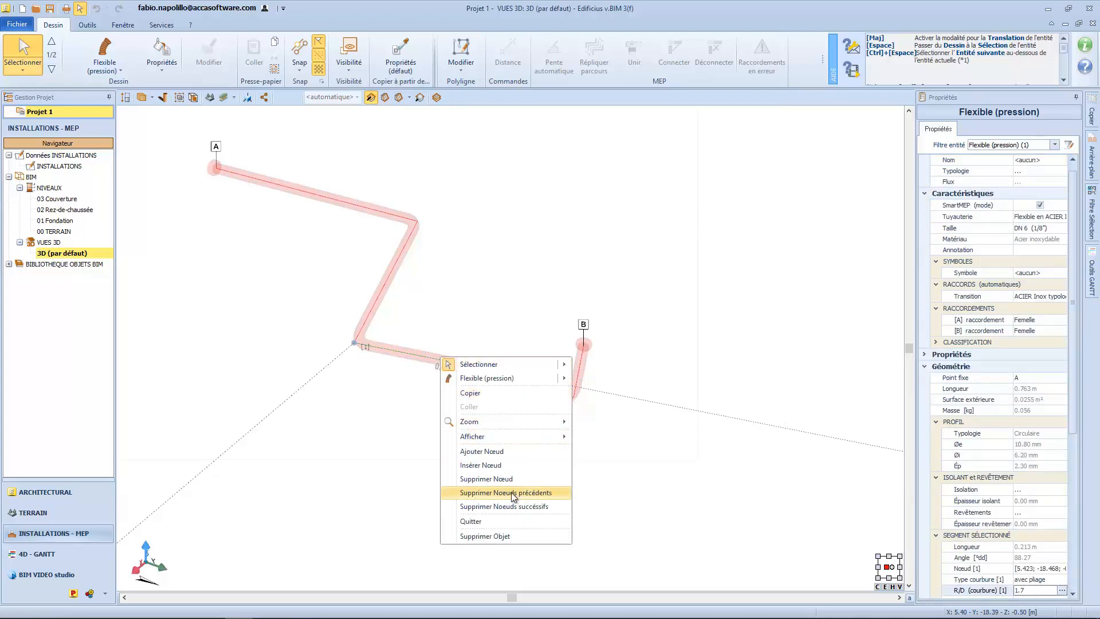
left_click(511, 492)
key("ctrl+z")
Try deleting all nodes following the flexible's selected segment (Supprimer Noeuds succéssifs), and undo the deletion.
right_click(434, 360)
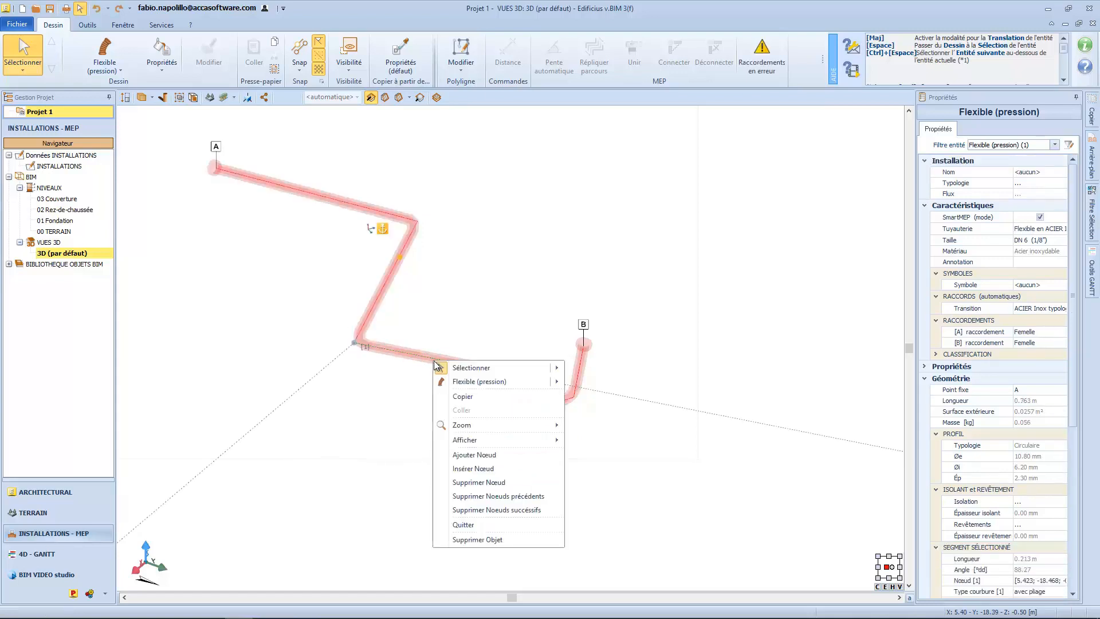
left_click(513, 508)
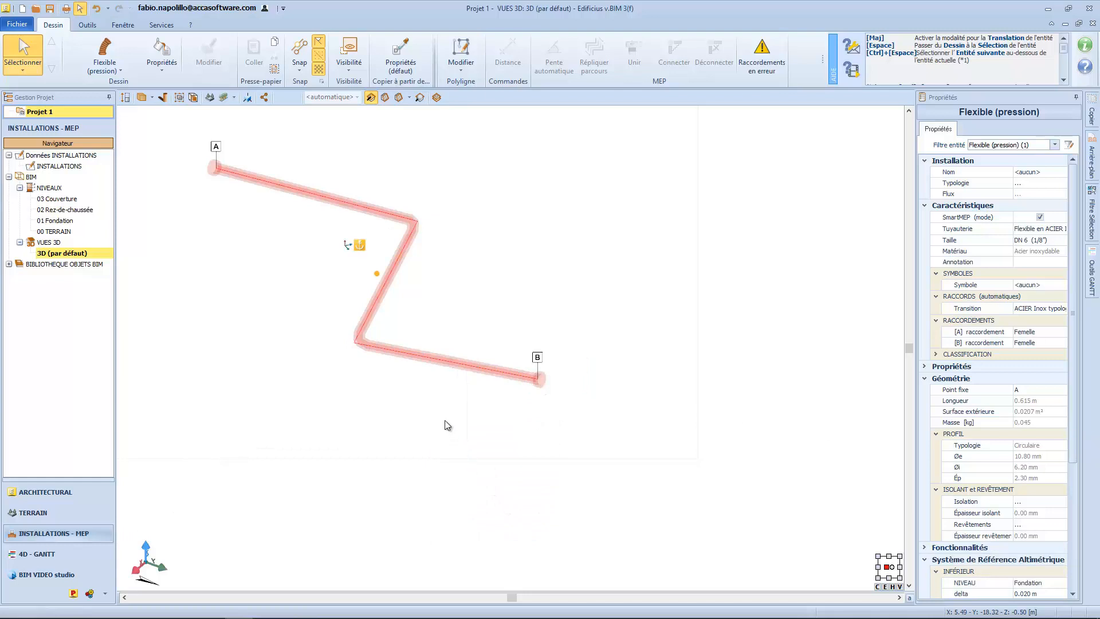
key("ctrl+z")
Try deleting the entire flexible object (Supprimer Objet), and undo the deletion.
right_click(453, 365)
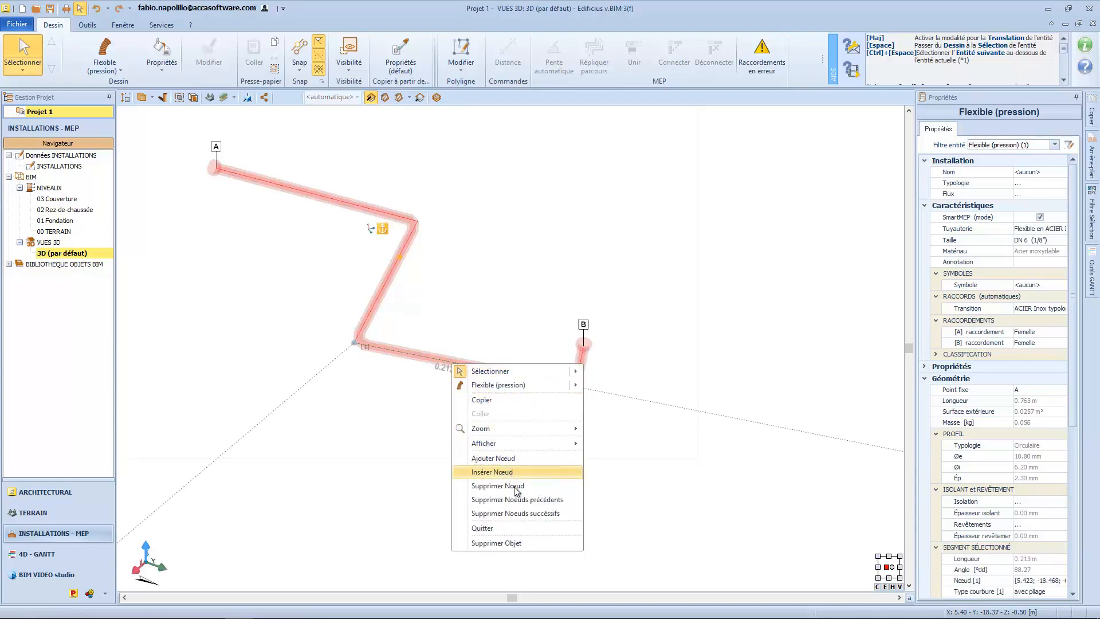
left_click(527, 543)
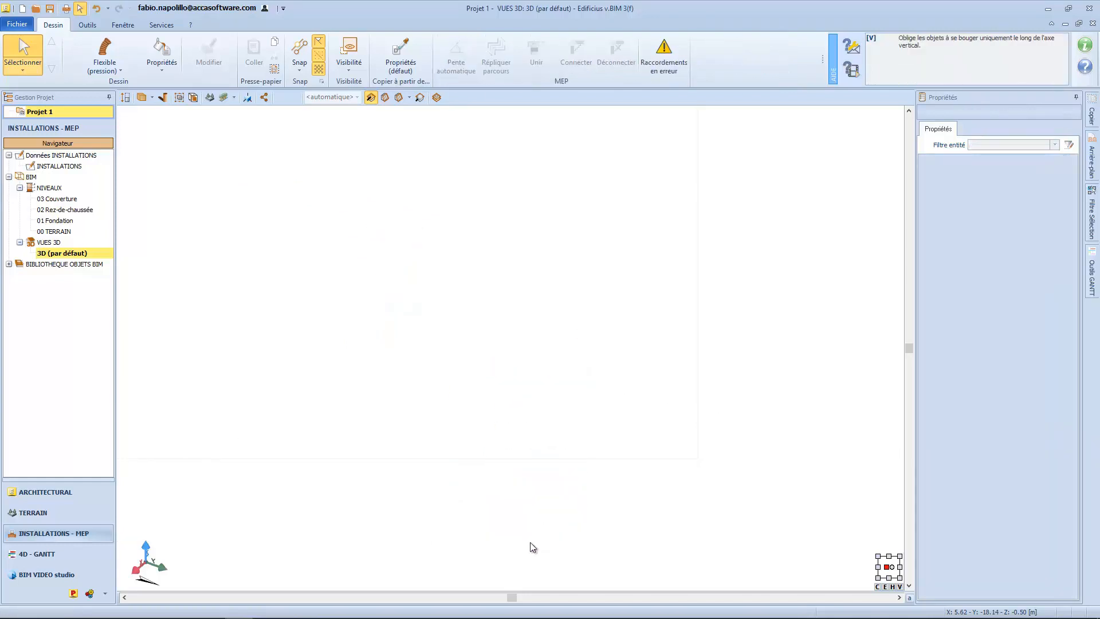
key("ctrl+z")
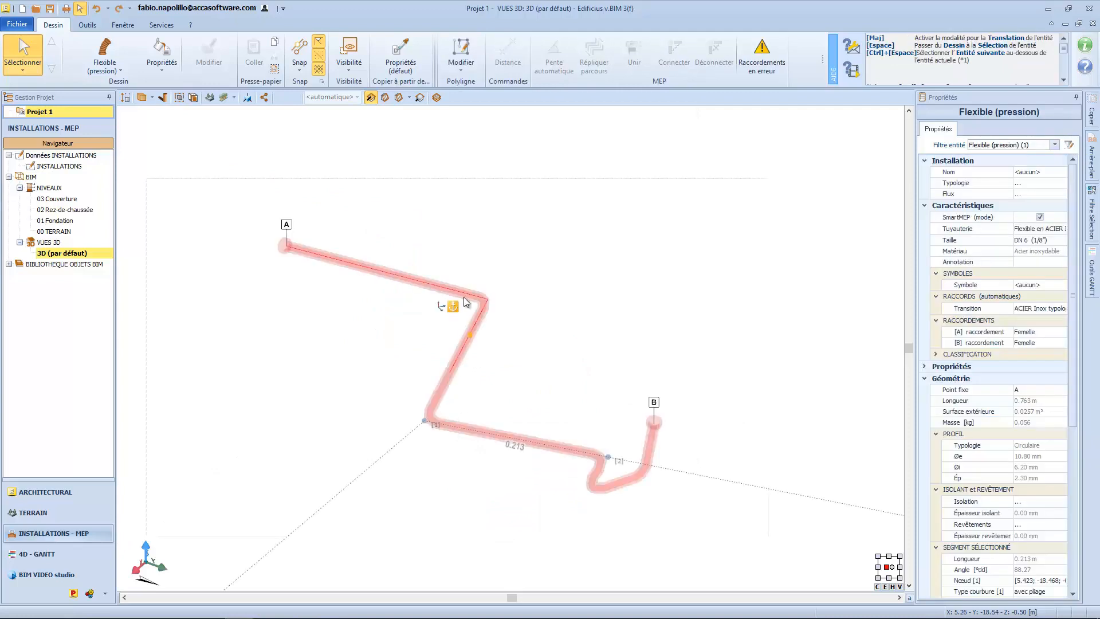
Apply an offset (Décalage) of 0.25 m to the flexible.
left_click(461, 74)
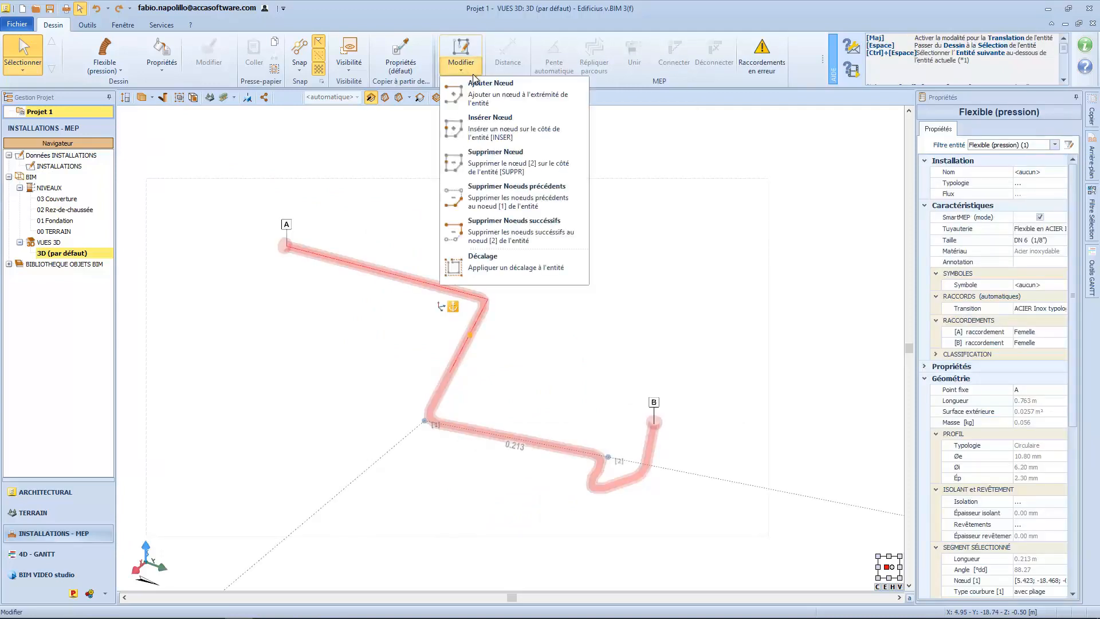
left_click(515, 262)
type("0.25")
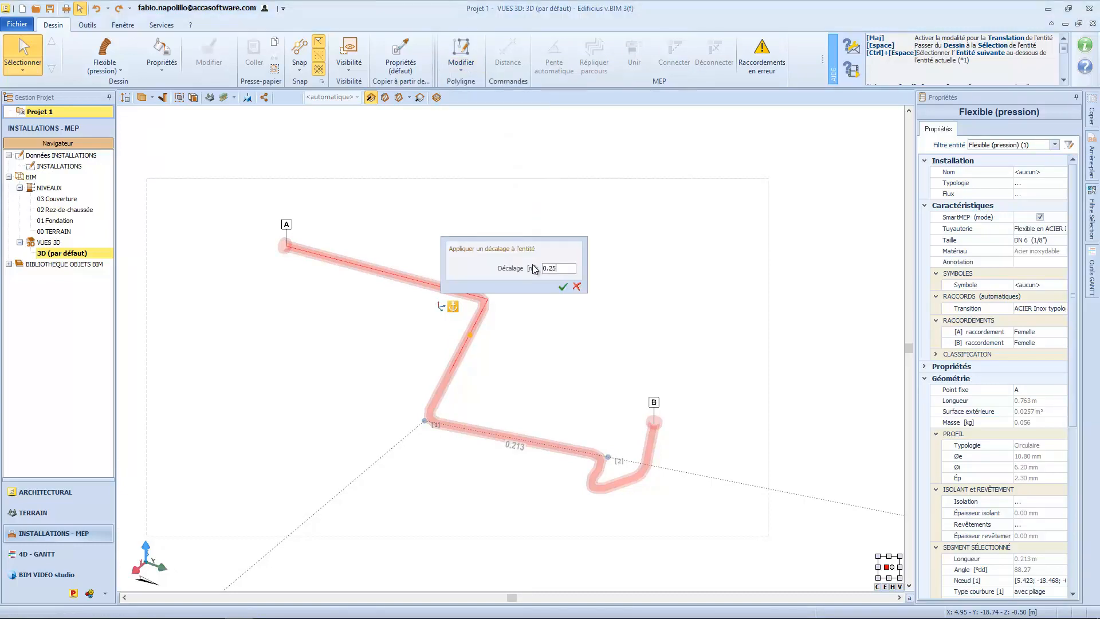
key("Return")
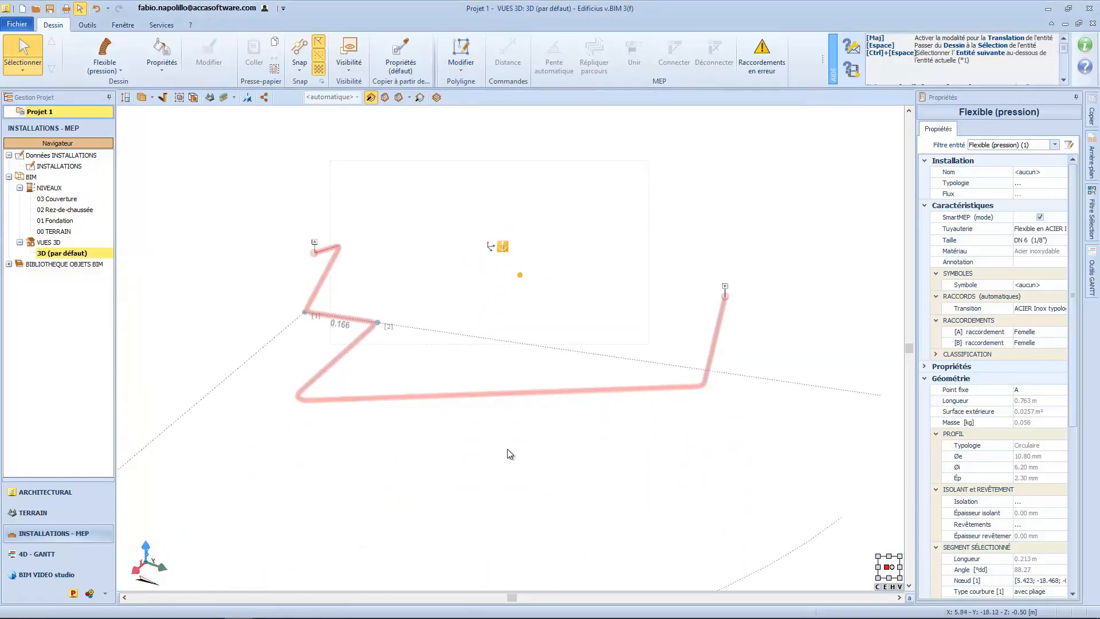
Select the diagonal segment in the middle of the offset flexible and delete nodes starting from its node [2].
left_click(334, 365)
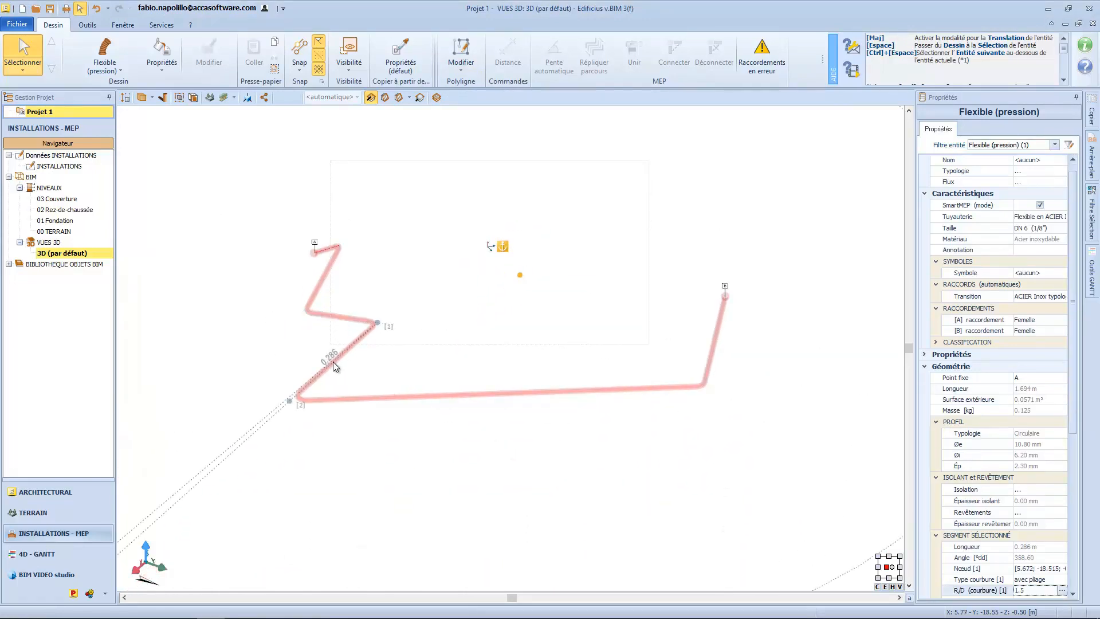
key("Delete")
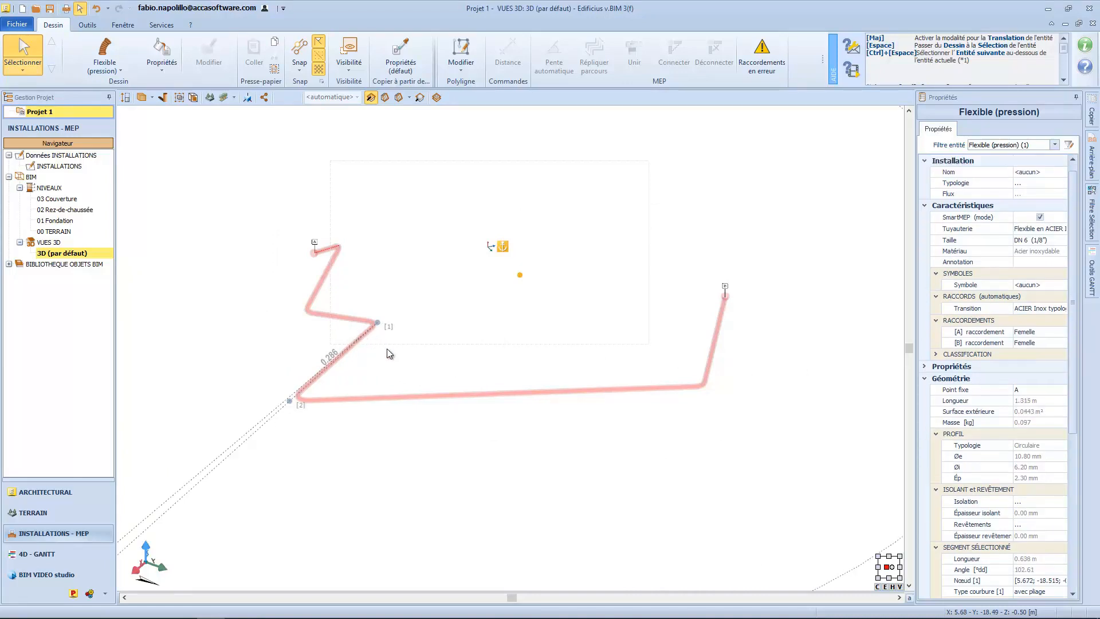
key("Delete")
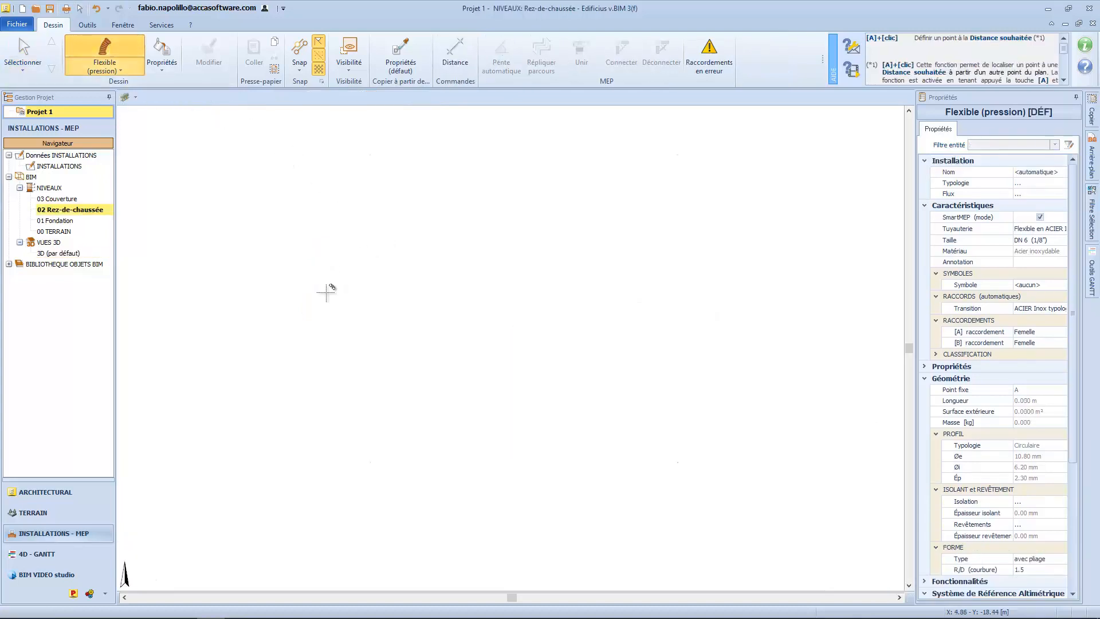
Draw a four-segment zigzag pressure flexible about 1.36 m long on level 02 Rez-de-chaussée, and select its third segment.
left_click(326, 292)
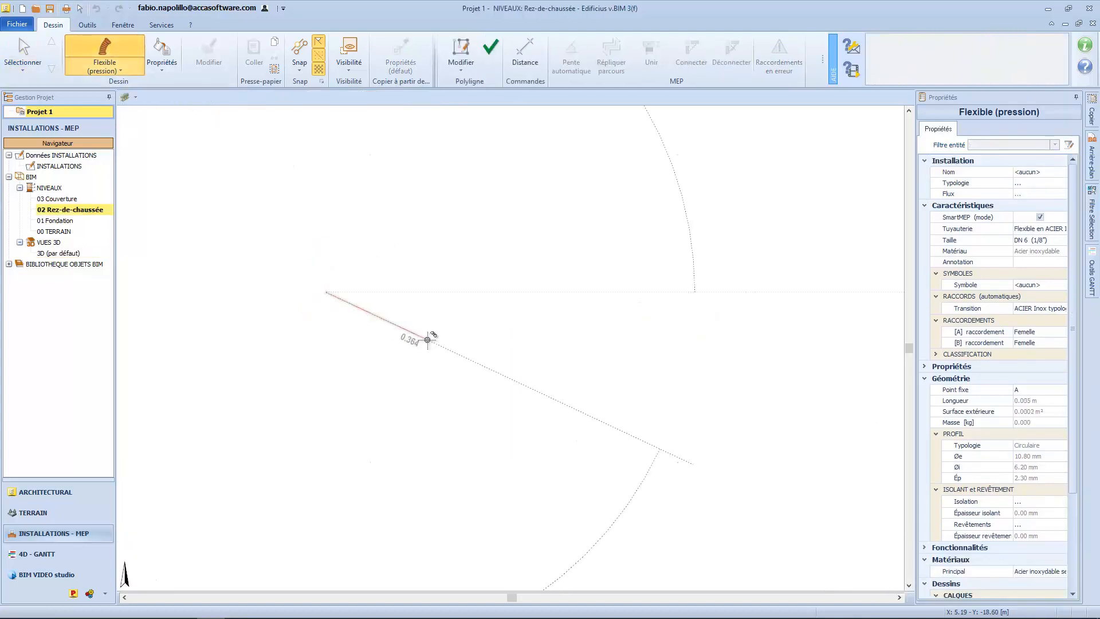
left_click(427, 339)
left_click(497, 270)
left_click(612, 358)
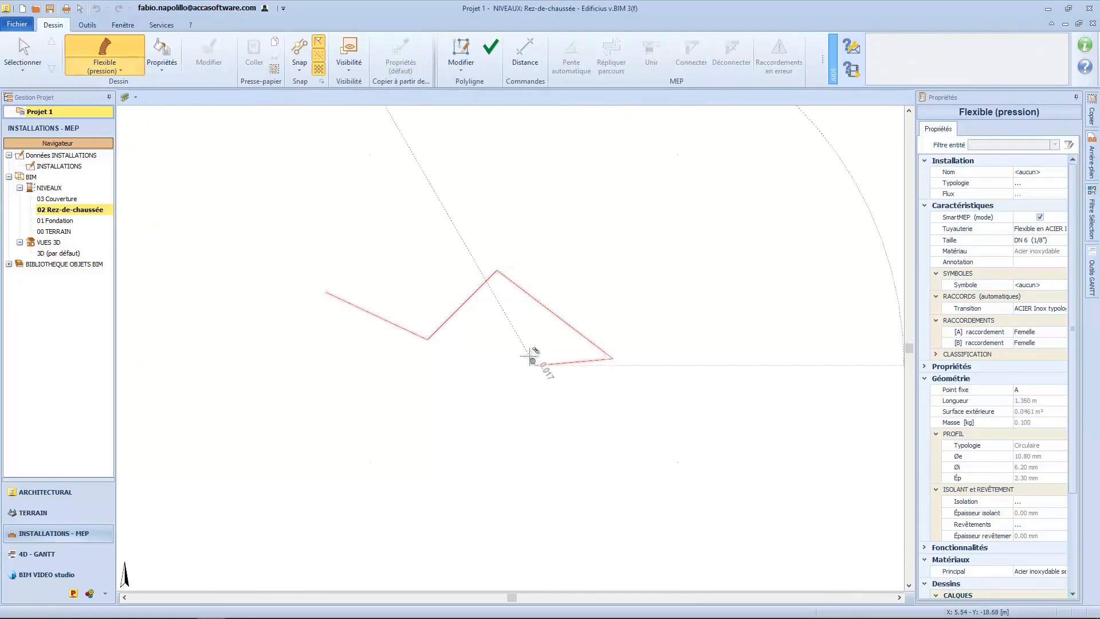
left_click(535, 364)
left_click(488, 51)
key("Escape")
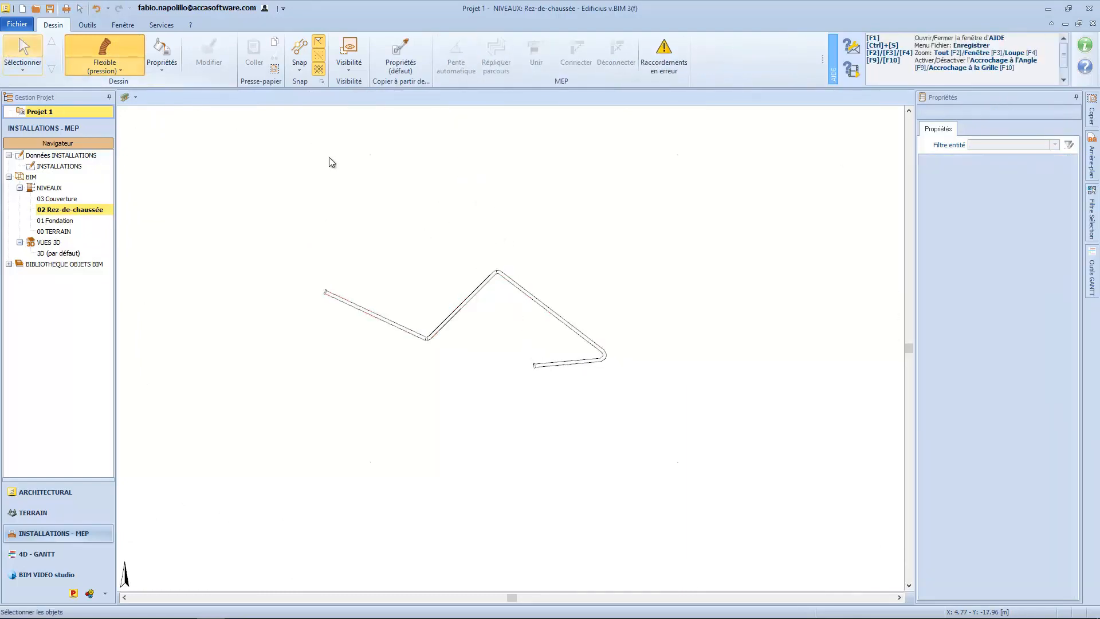
left_click(587, 335)
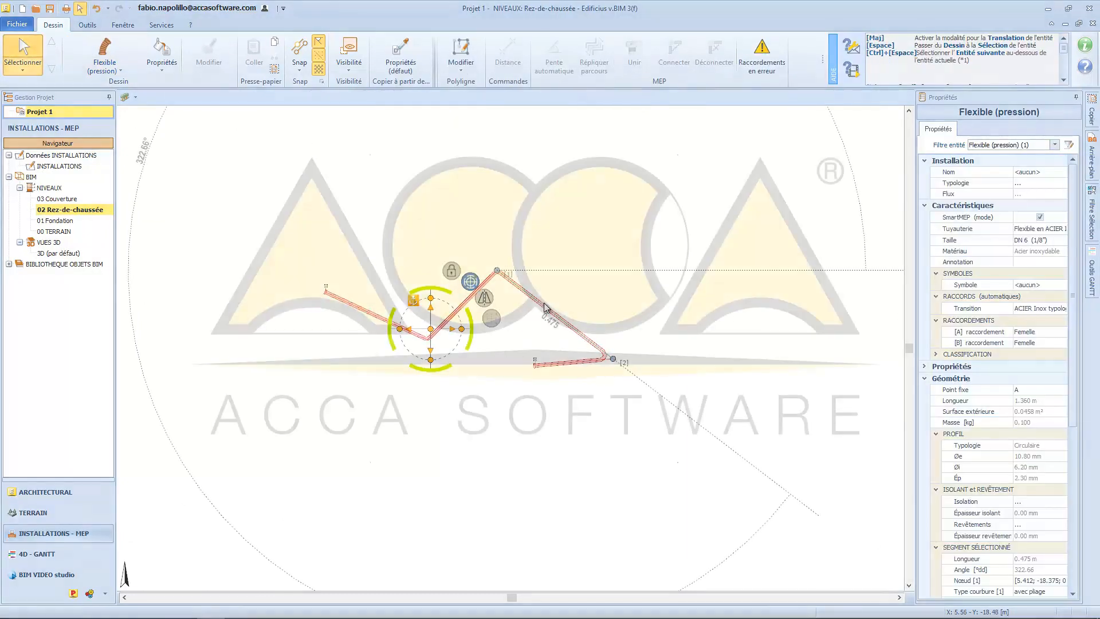